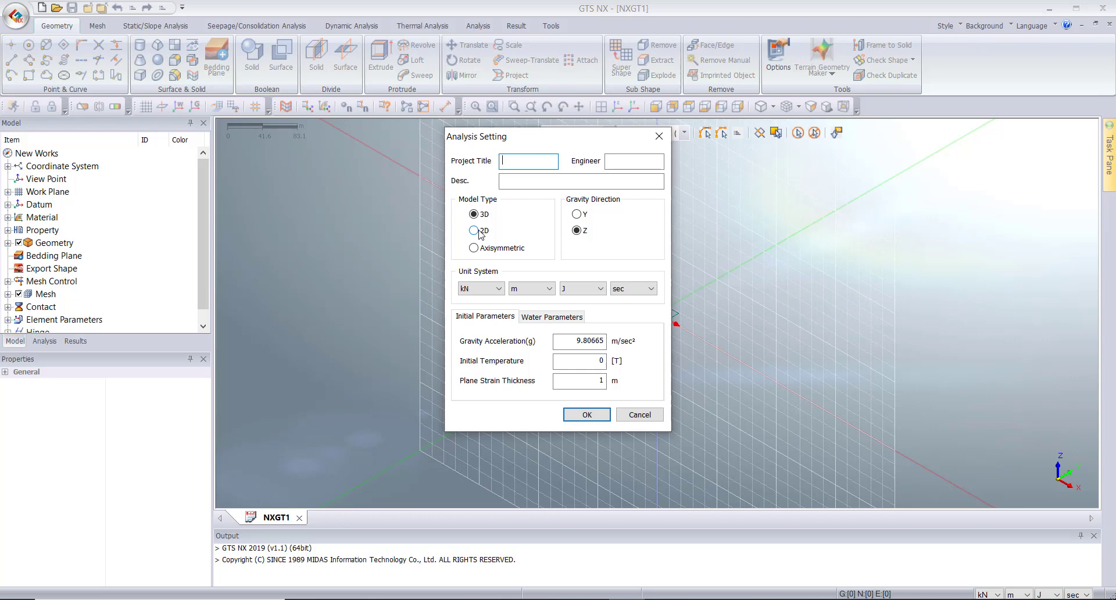
Select the 2D Model Type in the Analysis Setting dialog
{"action": "left_click", "coordinate": [473, 231]}
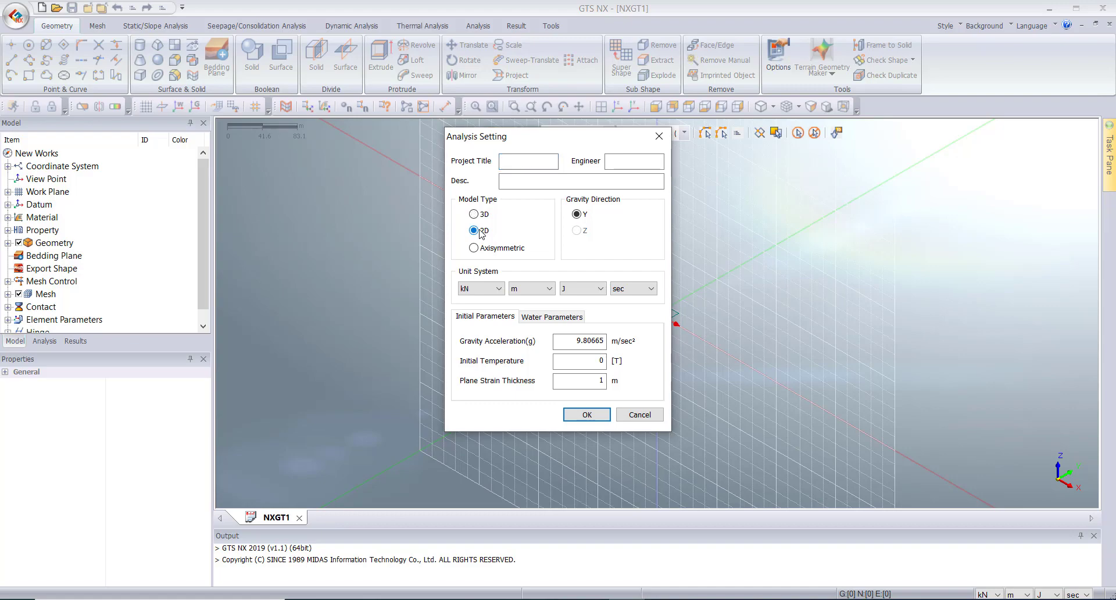
Confirm the 2D setting and import Drawing2.dxf as 2D wireframe slope outline edges
{"action": "left_click", "coordinate": [582, 416]}
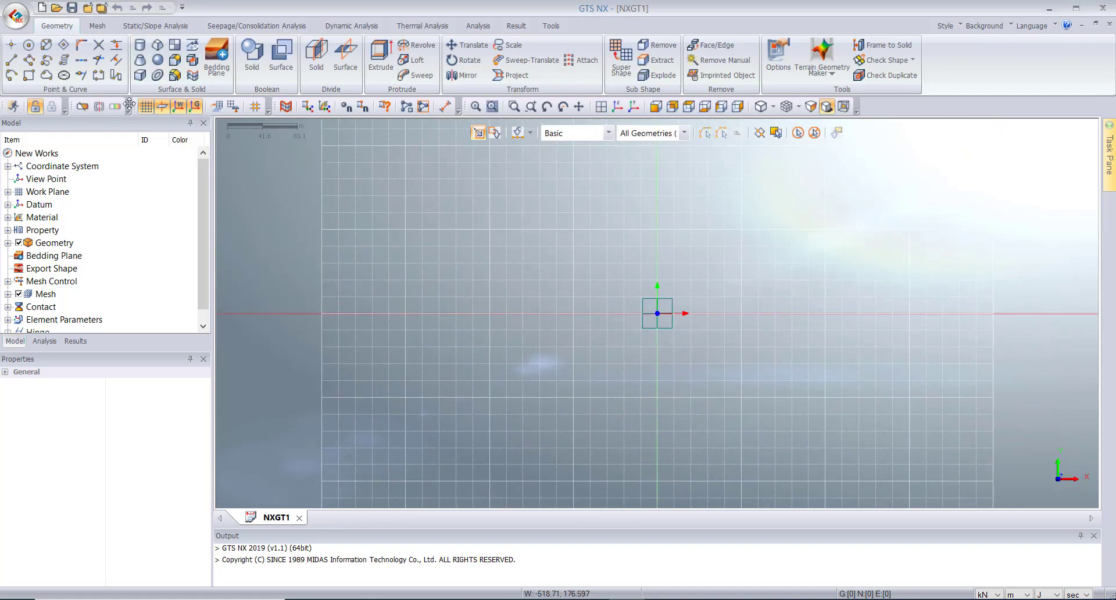
{"action": "left_click", "coordinate": [16, 16]}
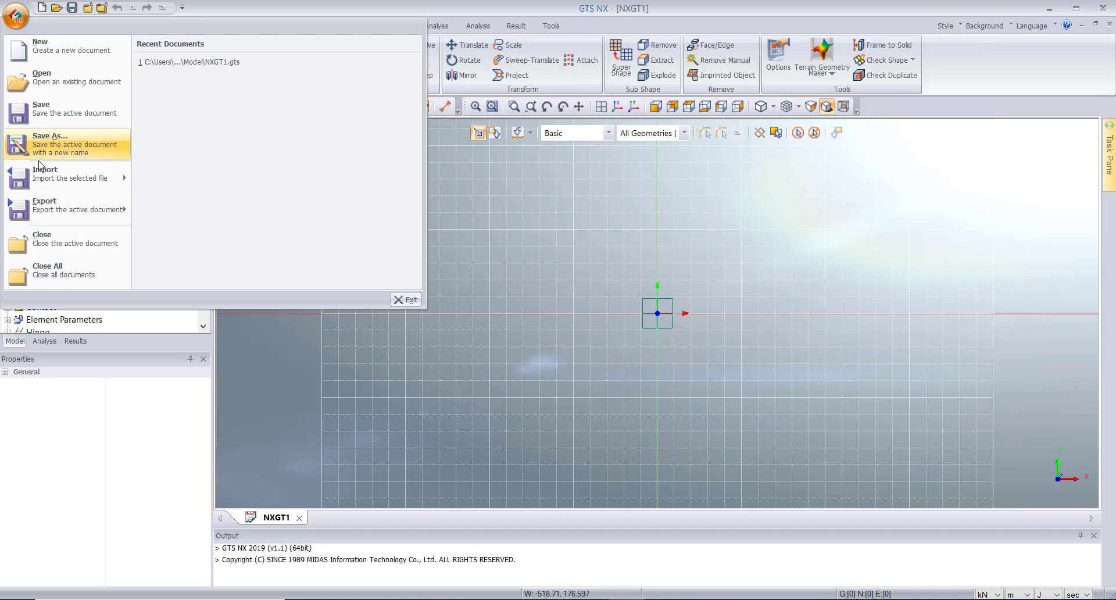
{"action": "mouse_move", "coordinate": [44, 181]}
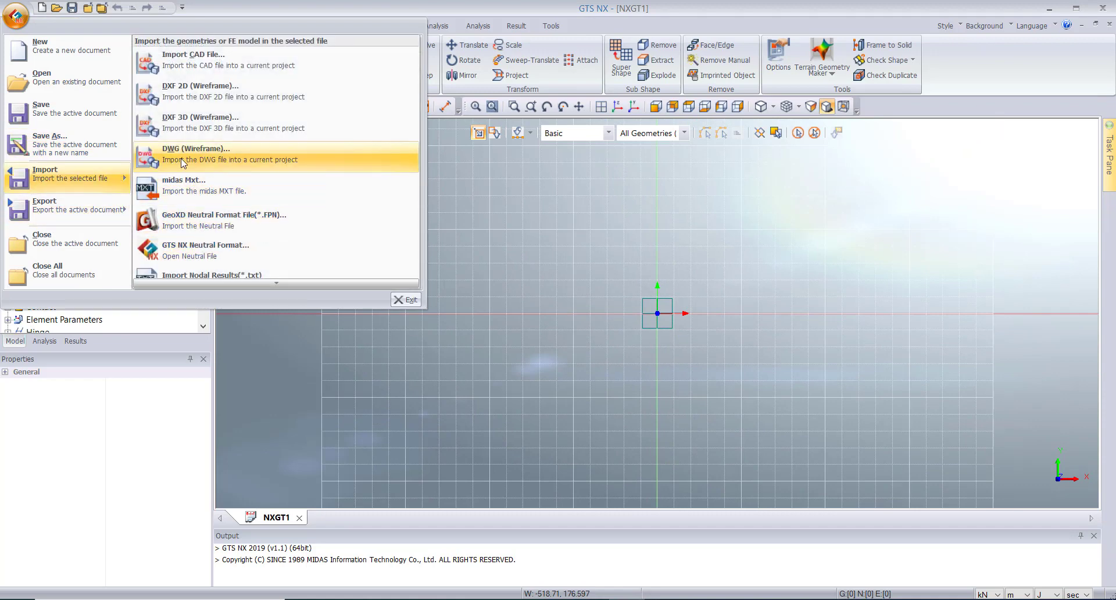
{"action": "left_click", "coordinate": [173, 109]}
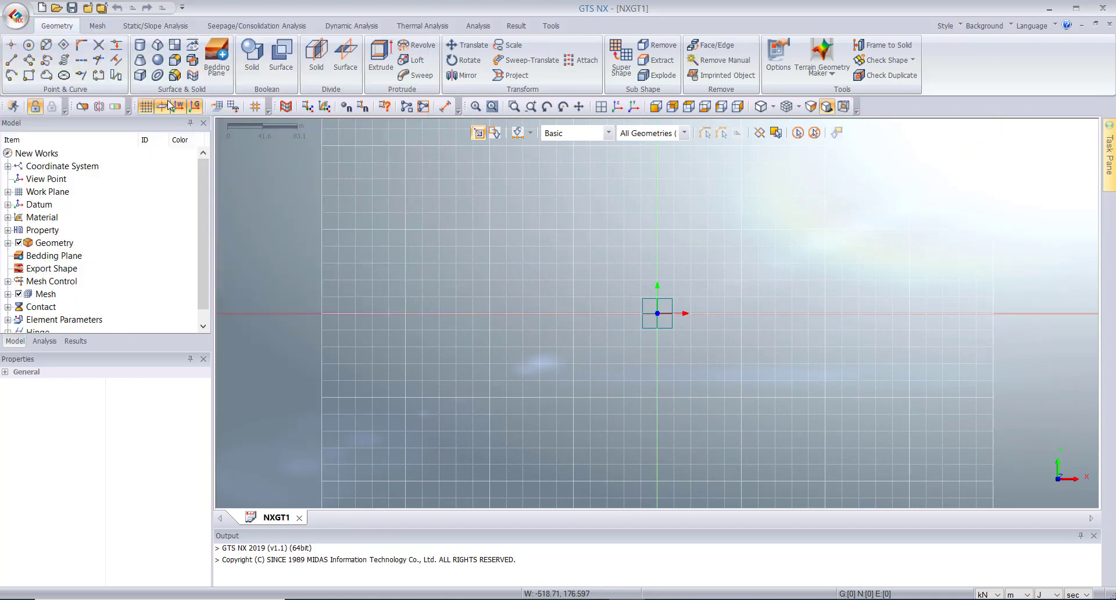
{"action": "left_click", "coordinate": [86, 176]}
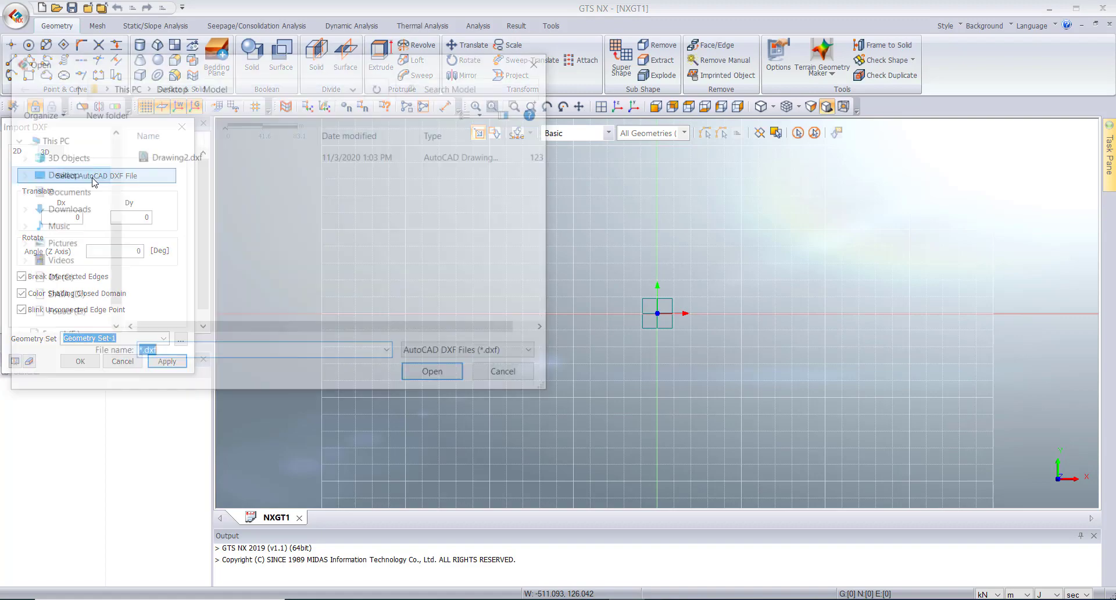
{"action": "double_click", "coordinate": [197, 157]}
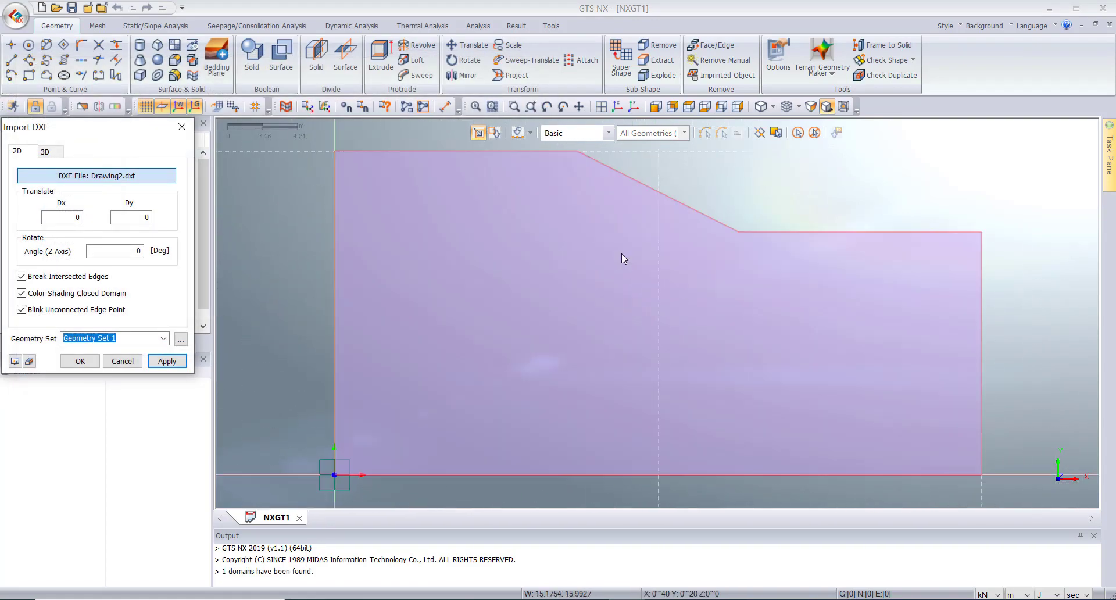
{"action": "left_click", "coordinate": [166, 361]}
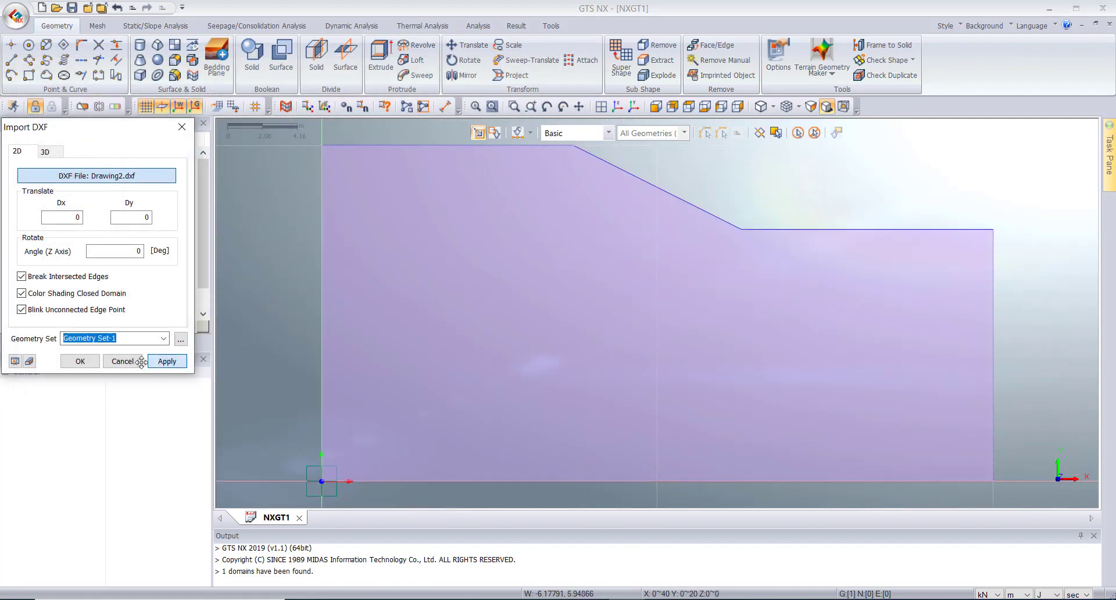
{"action": "left_click", "coordinate": [123, 361]}
{"action": "scroll", "coordinate": [578, 306], "scroll_direction": "down", "scroll_amount": 2}
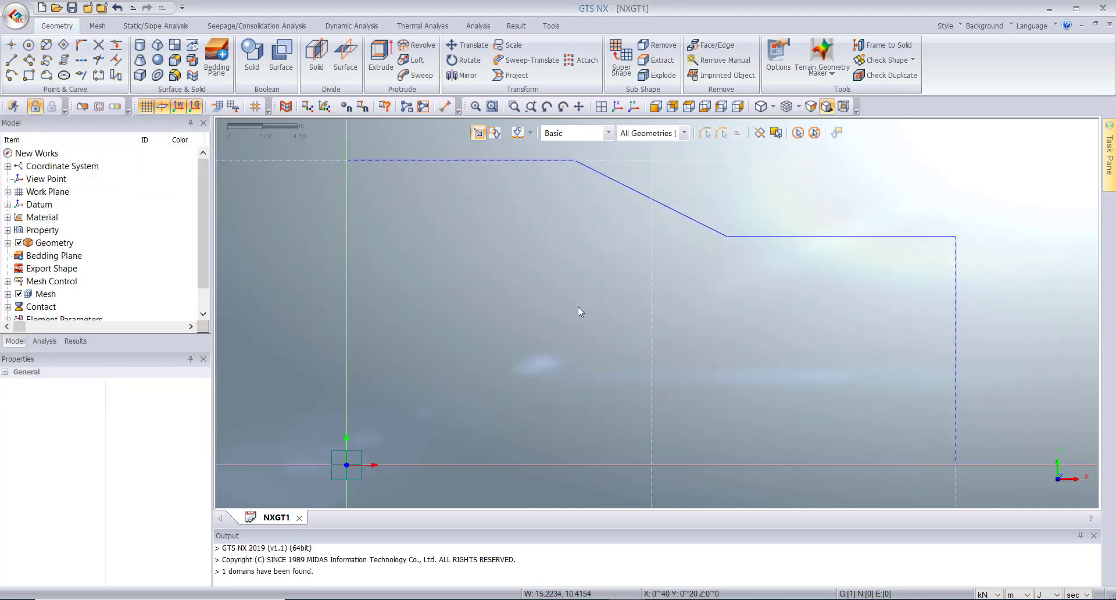
Make a face from the six slope outline edges
{"action": "left_click", "coordinate": [174, 51]}
{"action": "scroll", "coordinate": [505, 262], "scroll_direction": "down", "scroll_amount": 1}
{"action": "left_click", "coordinate": [797, 133]}
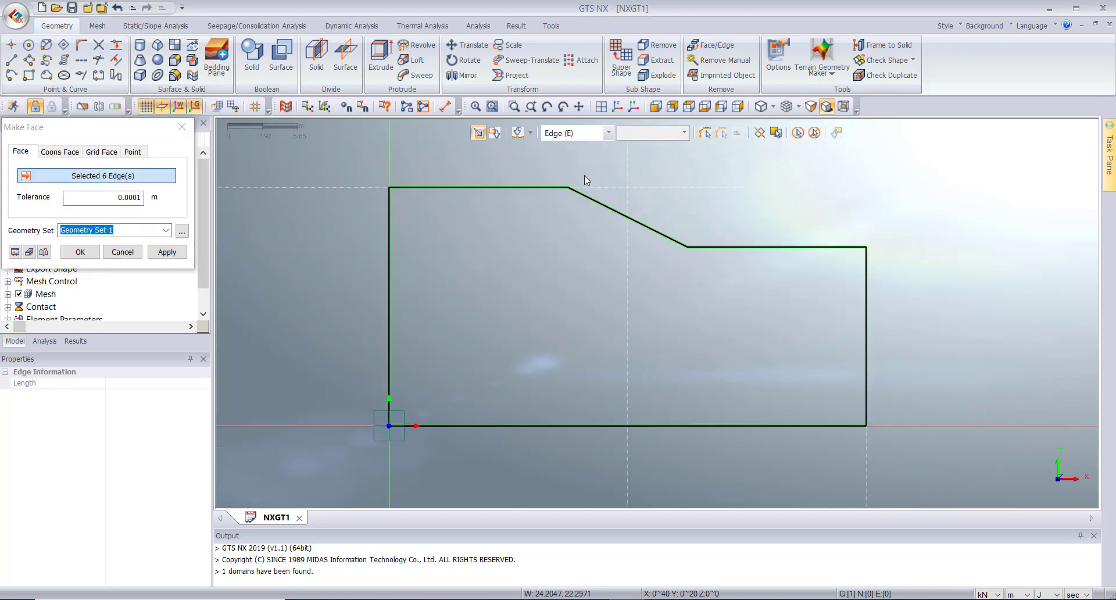
{"action": "left_click", "coordinate": [165, 252]}
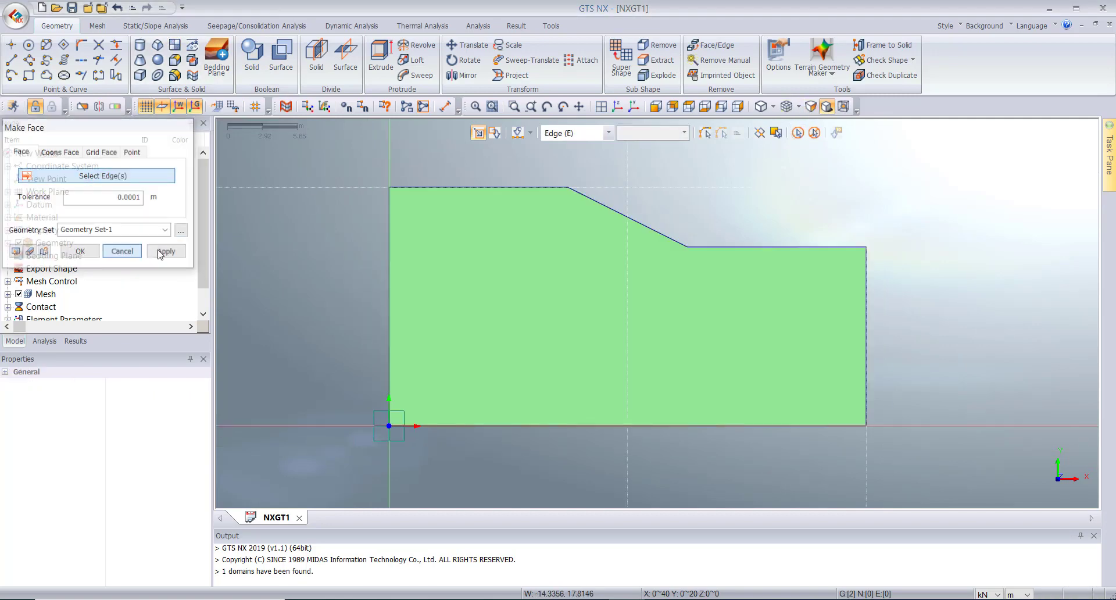
{"action": "left_click", "coordinate": [122, 251]}
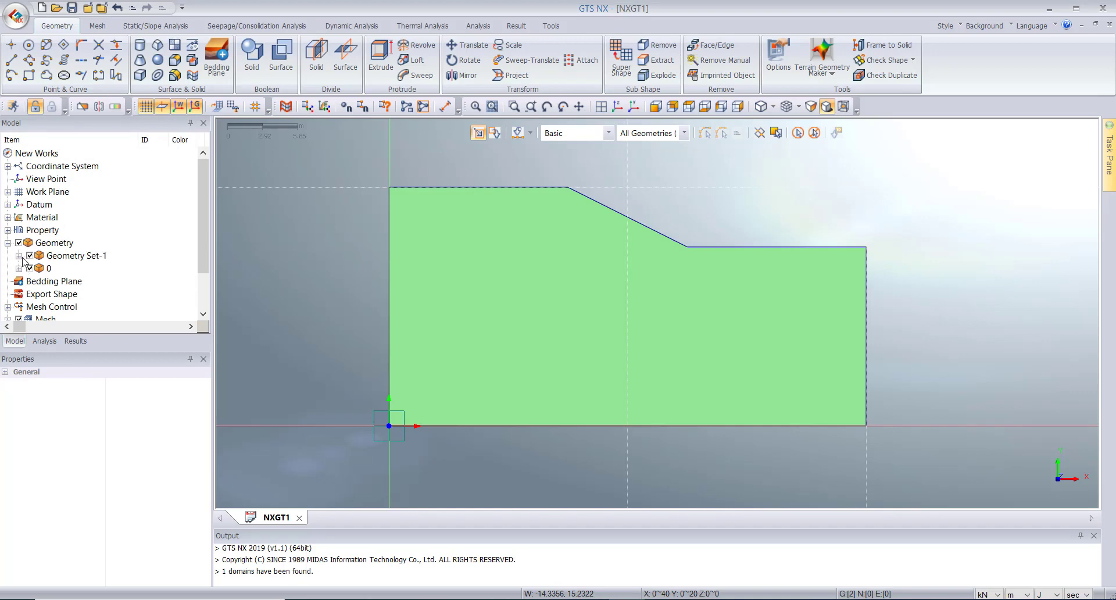
Delete the leftover polyline geometry item 0 from the model tree
{"action": "left_click", "coordinate": [48, 268]}
{"action": "key", "text": "Delete"}
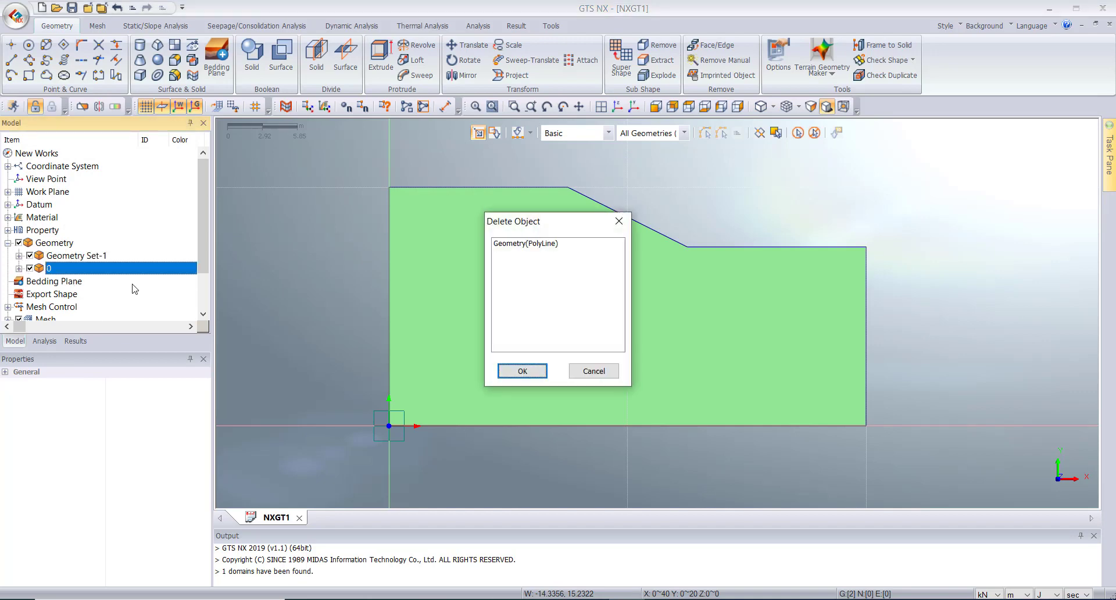
{"action": "left_click", "coordinate": [537, 371]}
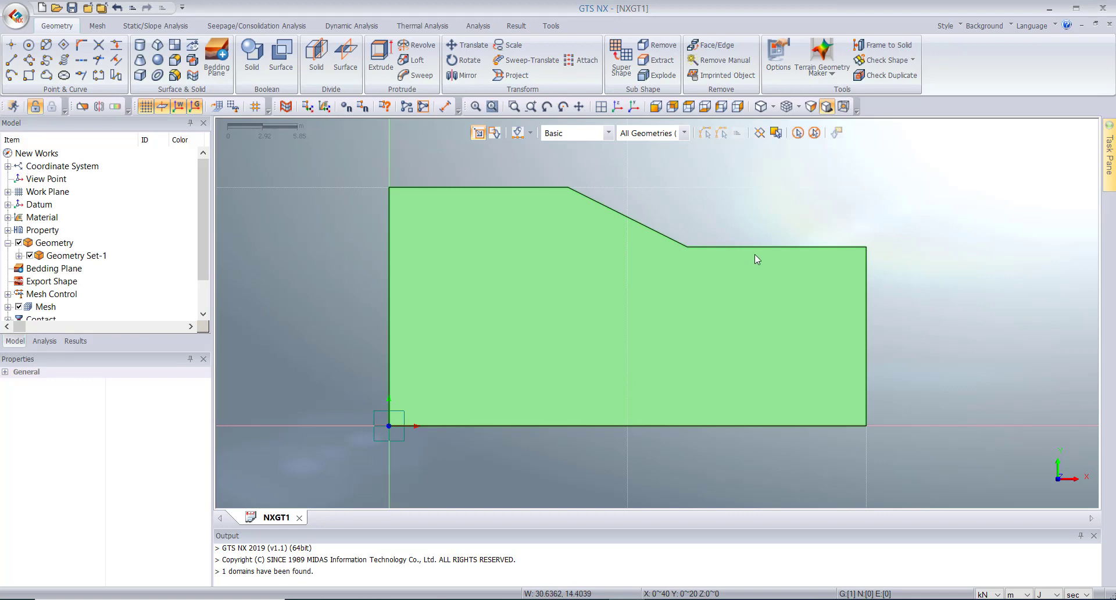
Create an isotropic material with elastic modulus 40000 kN/m² and unit weight 19
{"action": "left_click", "coordinate": [97, 26]}
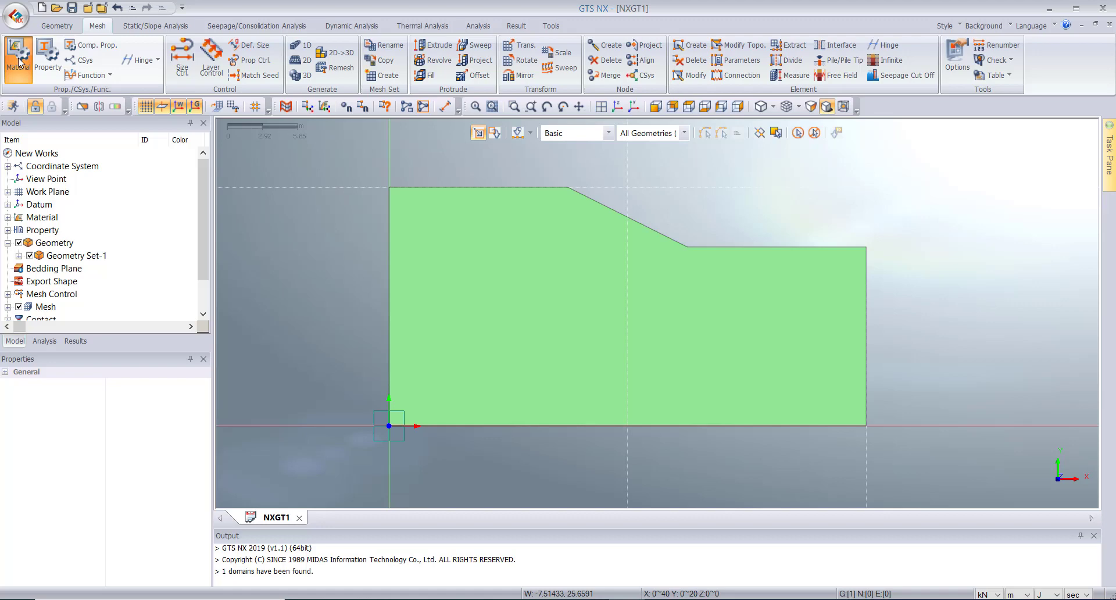
{"action": "left_click", "coordinate": [18, 53]}
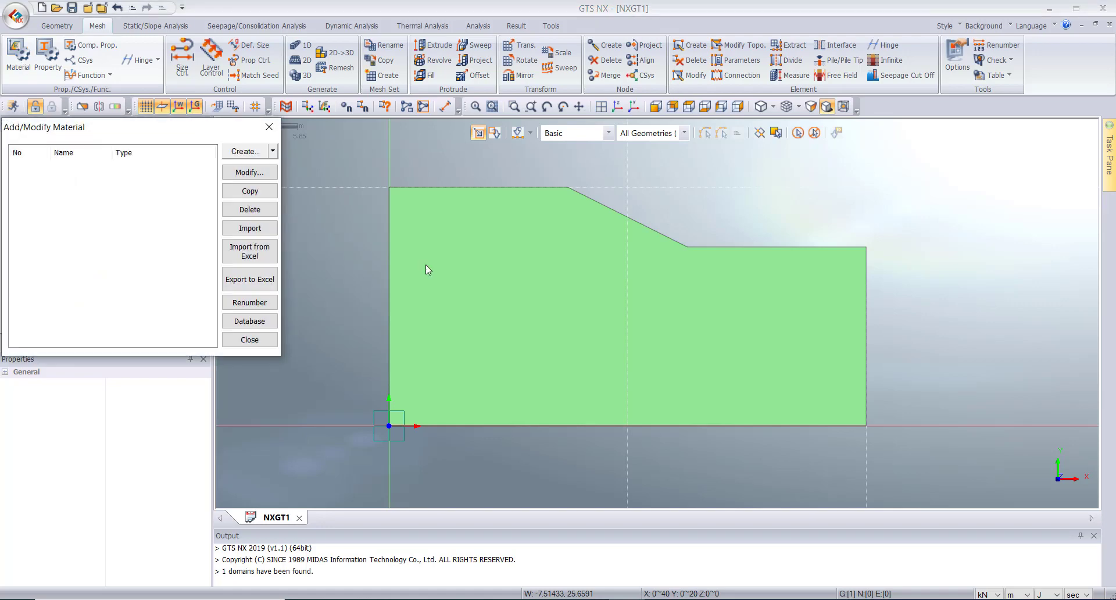
{"action": "left_click", "coordinate": [273, 151]}
{"action": "left_click", "coordinate": [277, 169]}
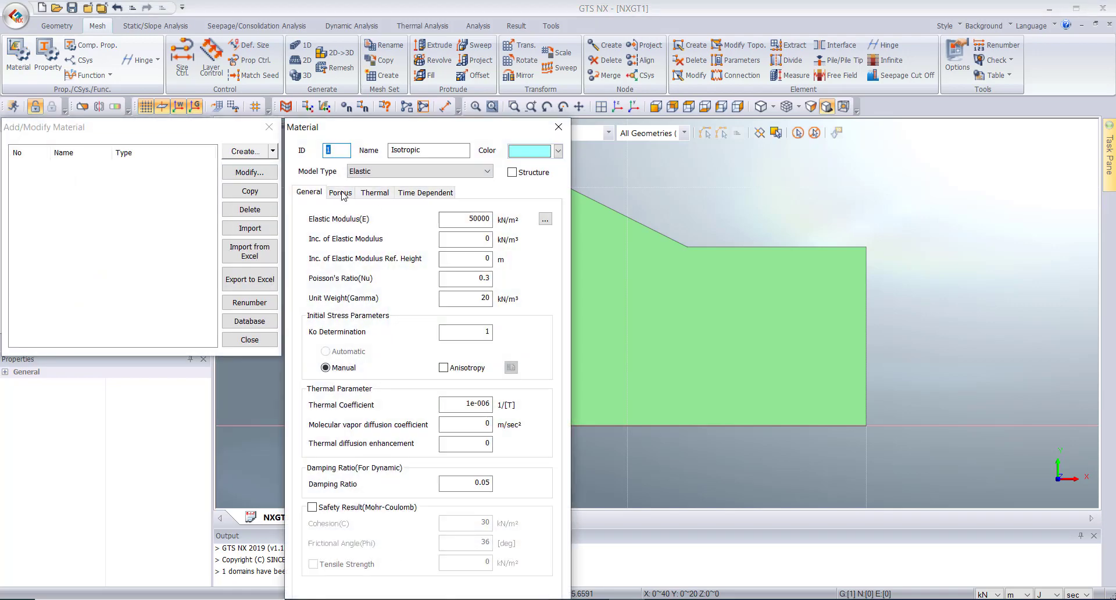
{"action": "double_click", "coordinate": [463, 218]}
{"action": "type", "text": "4"}
{"action": "key", "text": "Tab"}
{"action": "key", "text": "Tab"}
{"action": "key", "text": "Tab"}
{"action": "key", "text": "Tab"}
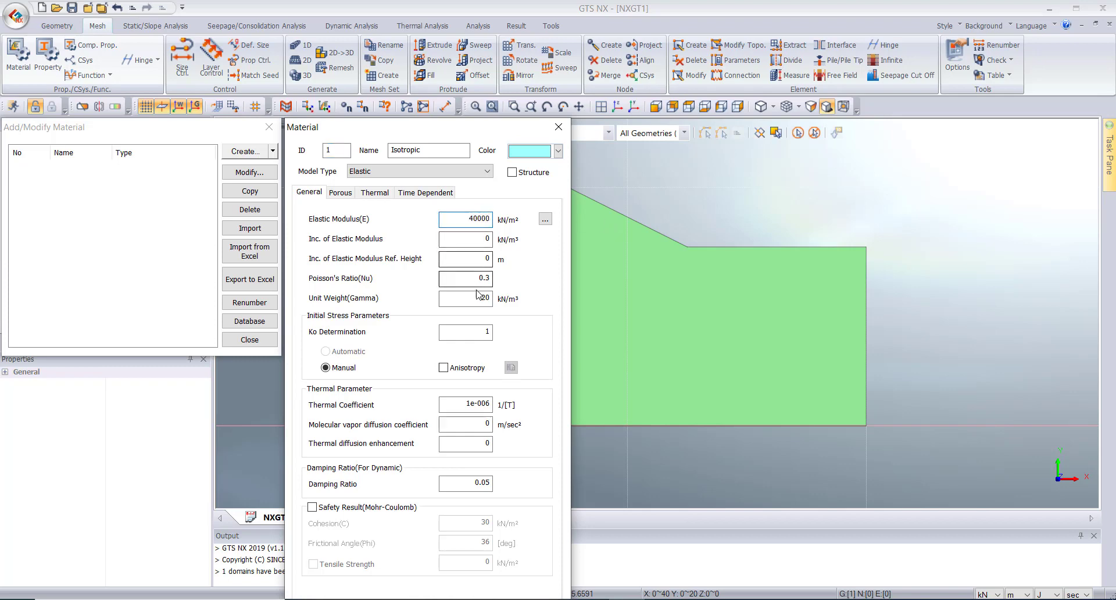
{"action": "type", "text": "19"}
{"action": "left_click", "coordinate": [350, 195]}
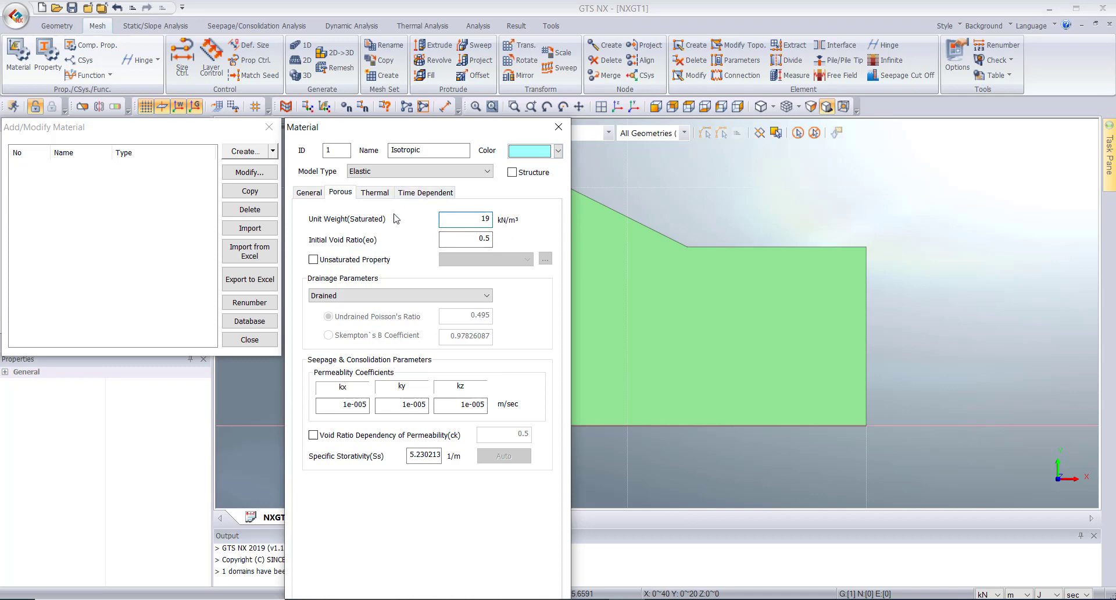
Set the material to Mohr-Coulomb with cohesion 0.2, friction angle 32° and dilatancy 2°
{"action": "left_click", "coordinate": [381, 173]}
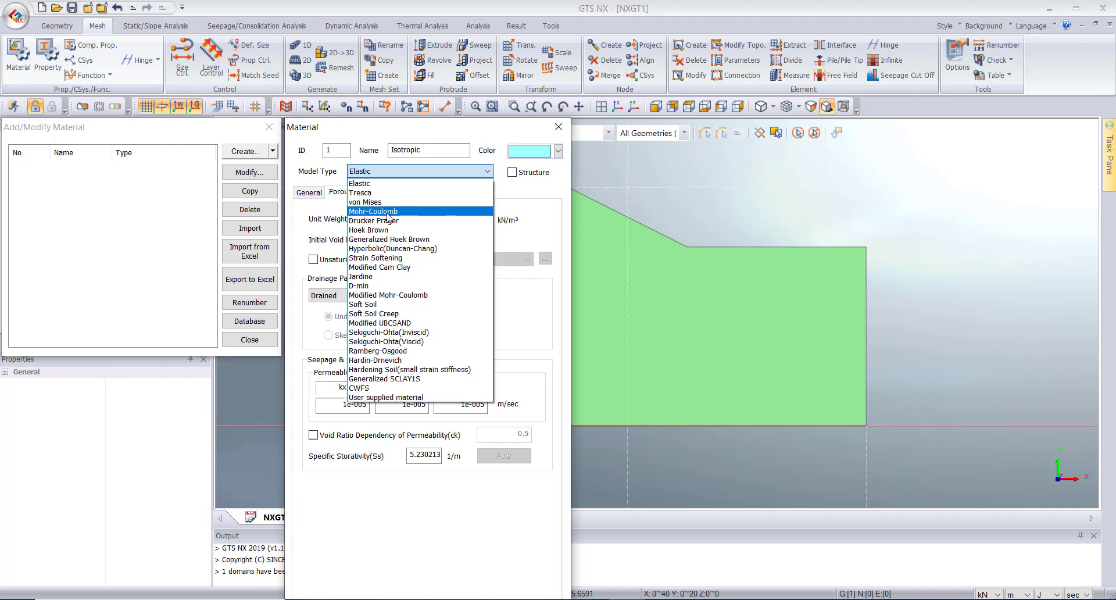
{"action": "left_click", "coordinate": [387, 211]}
{"action": "left_click", "coordinate": [376, 193]}
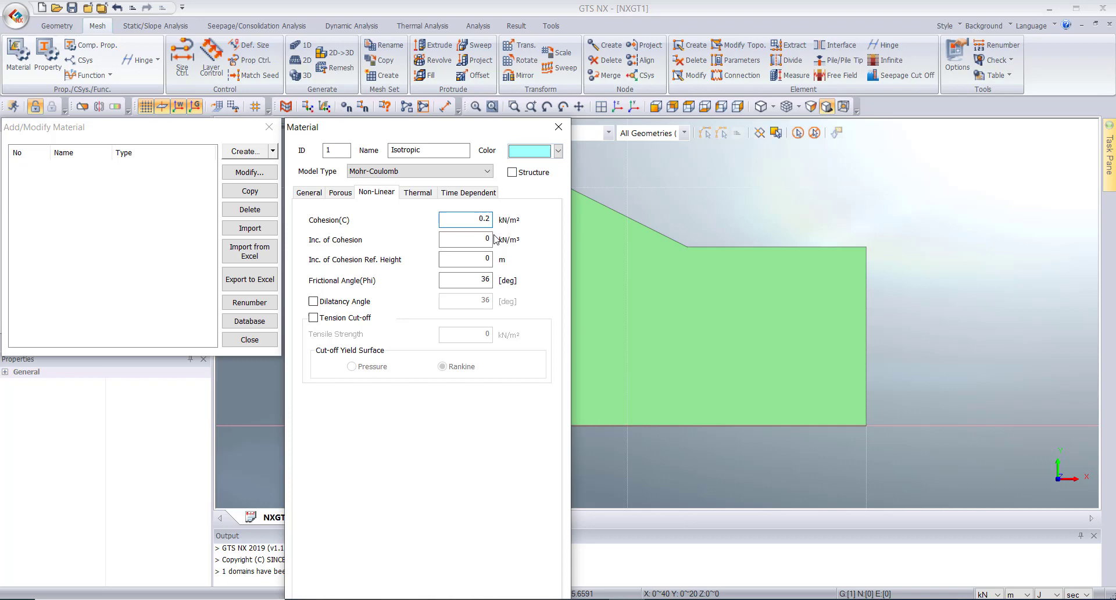
{"action": "double_click", "coordinate": [492, 279]}
{"action": "type", "text": "32"}
{"action": "left_click", "coordinate": [358, 302]}
{"action": "double_click", "coordinate": [488, 301]}
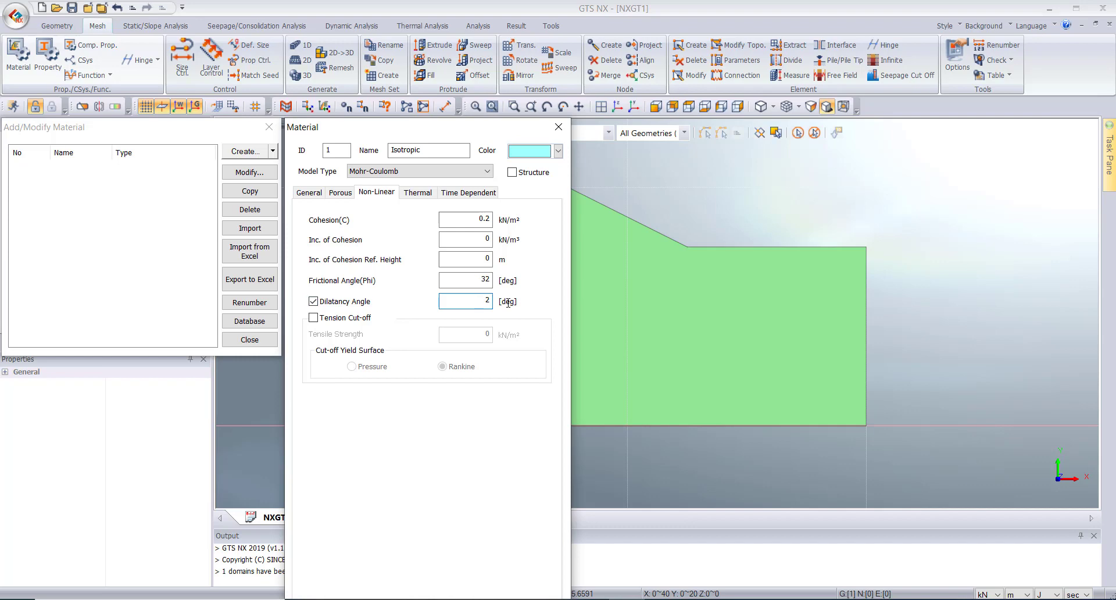
{"action": "type", "text": "2"}
Add the Mohr-Coulomb Isotropic material to the material list
{"action": "left_click_drag", "start_coordinate": [451, 129], "coordinate": [444, 51]}
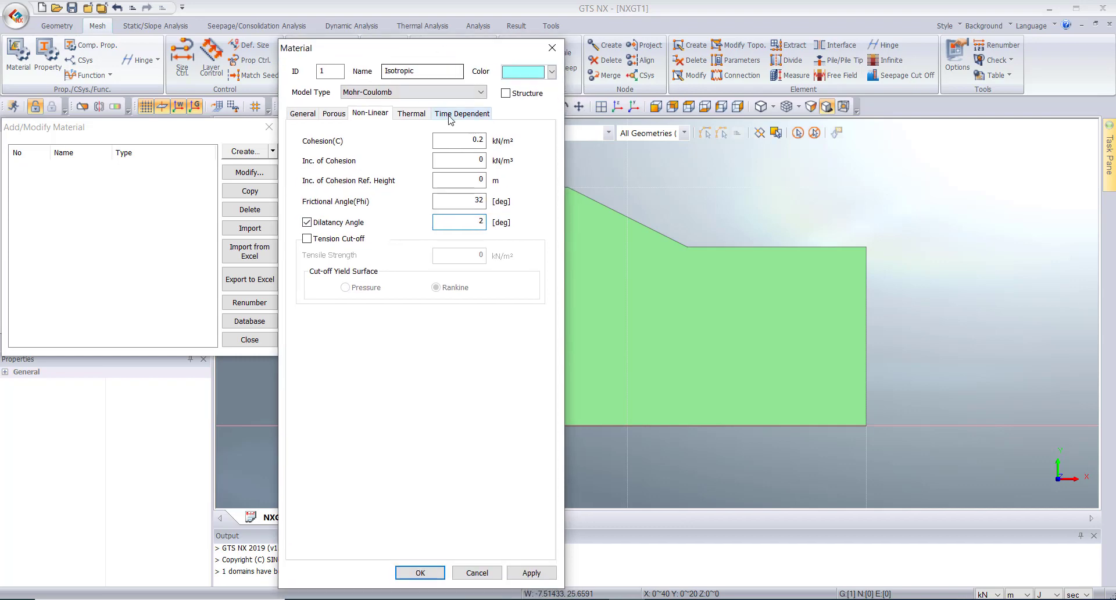
{"action": "left_click", "coordinate": [411, 71]}
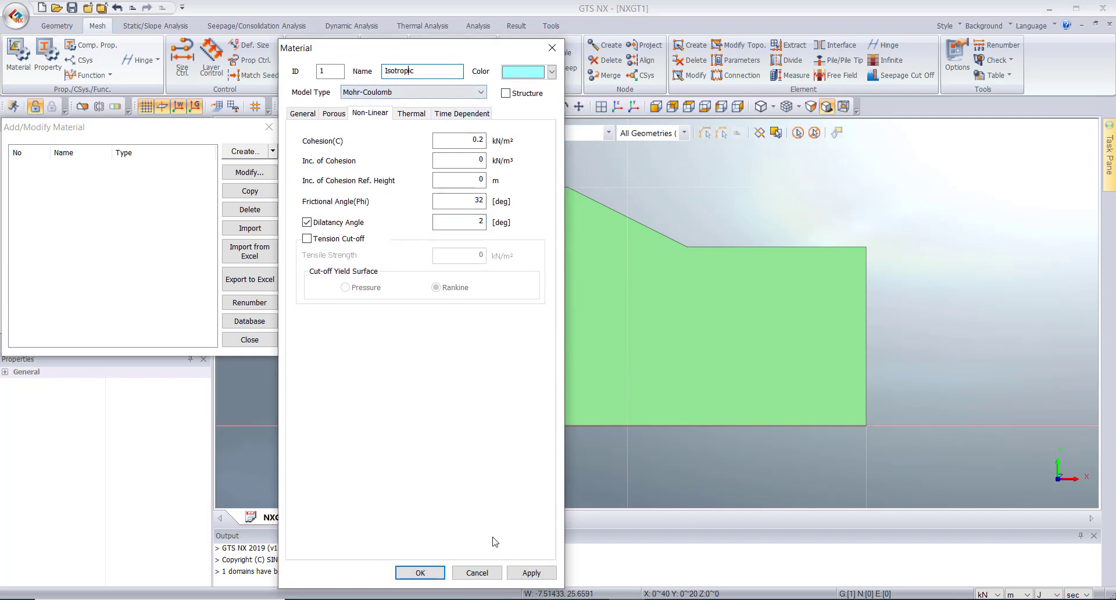
{"action": "left_click", "coordinate": [540, 574]}
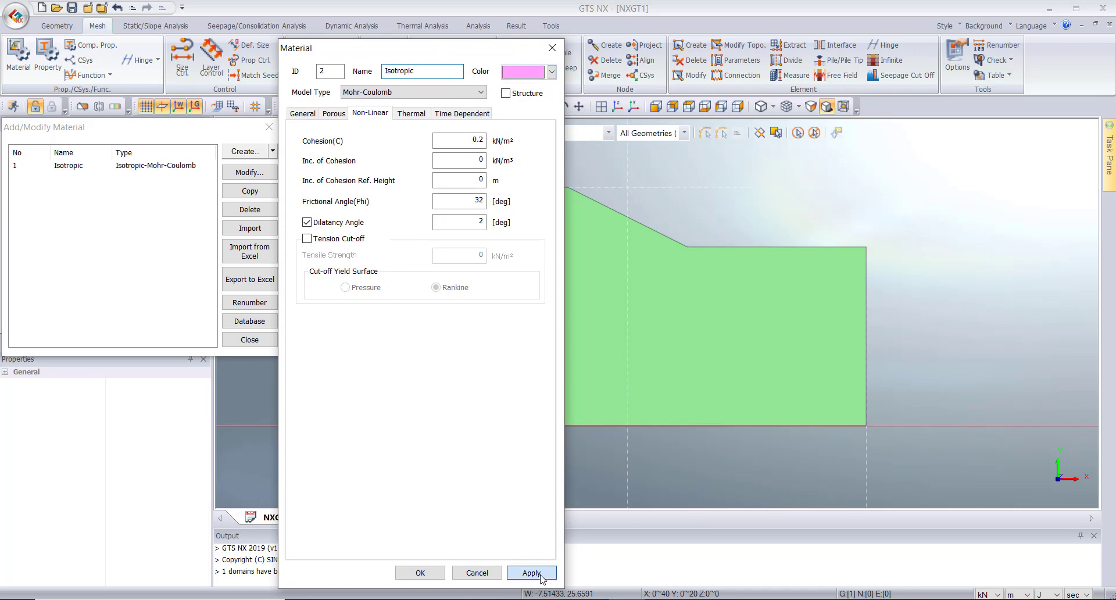
{"action": "left_click", "coordinate": [489, 574]}
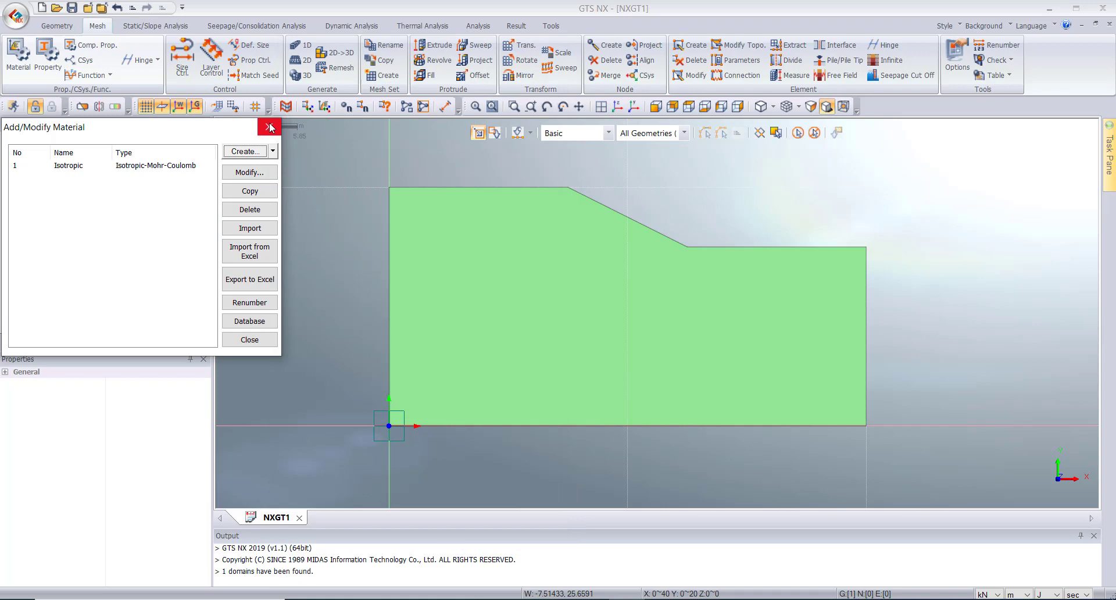
Create a plane strain '2D Property' using Material 1: Isotropic
{"action": "left_click", "coordinate": [268, 126]}
{"action": "left_click", "coordinate": [49, 76]}
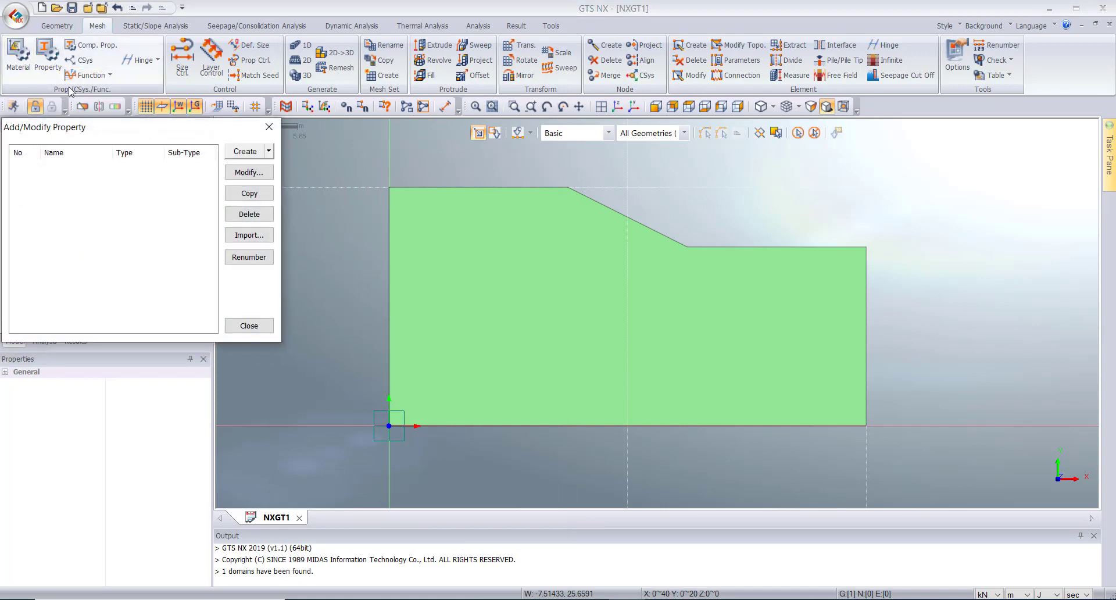
{"action": "left_click", "coordinate": [269, 151]}
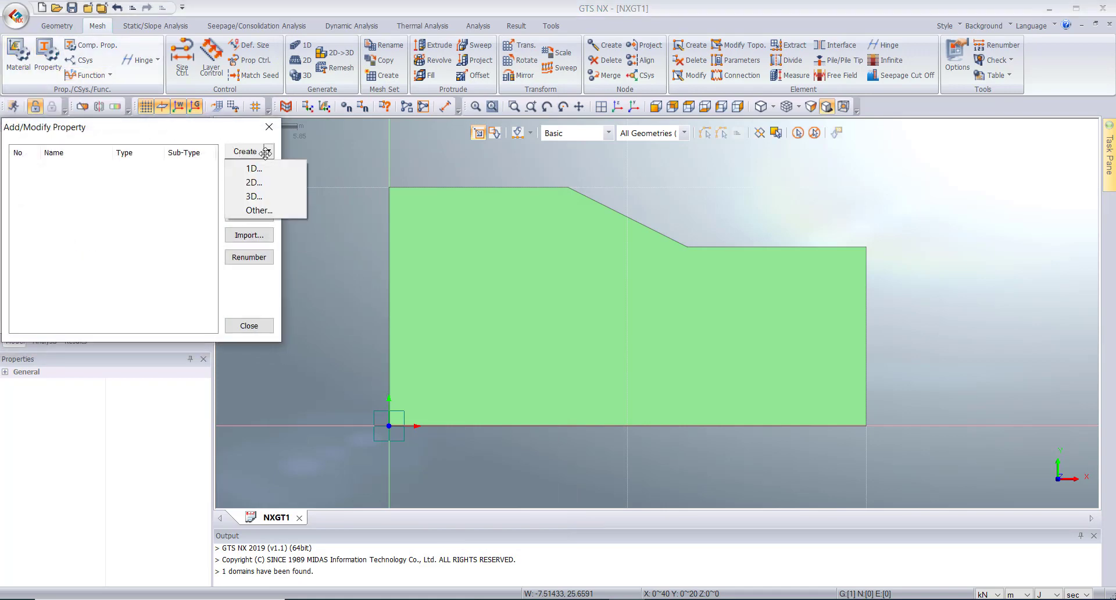
{"action": "left_click", "coordinate": [260, 184]}
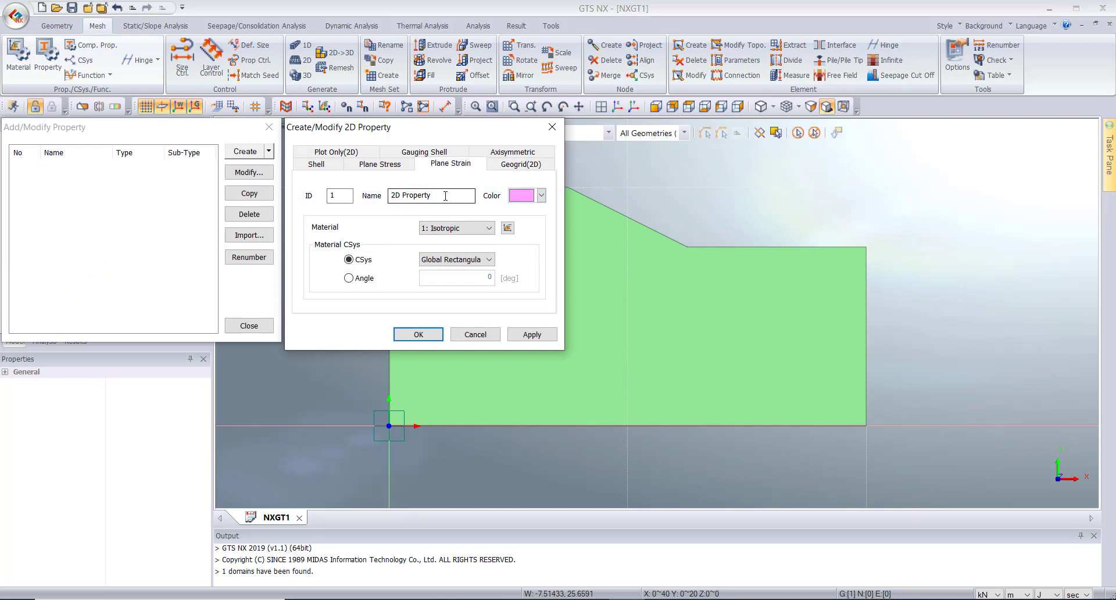
{"action": "left_click", "coordinate": [531, 334]}
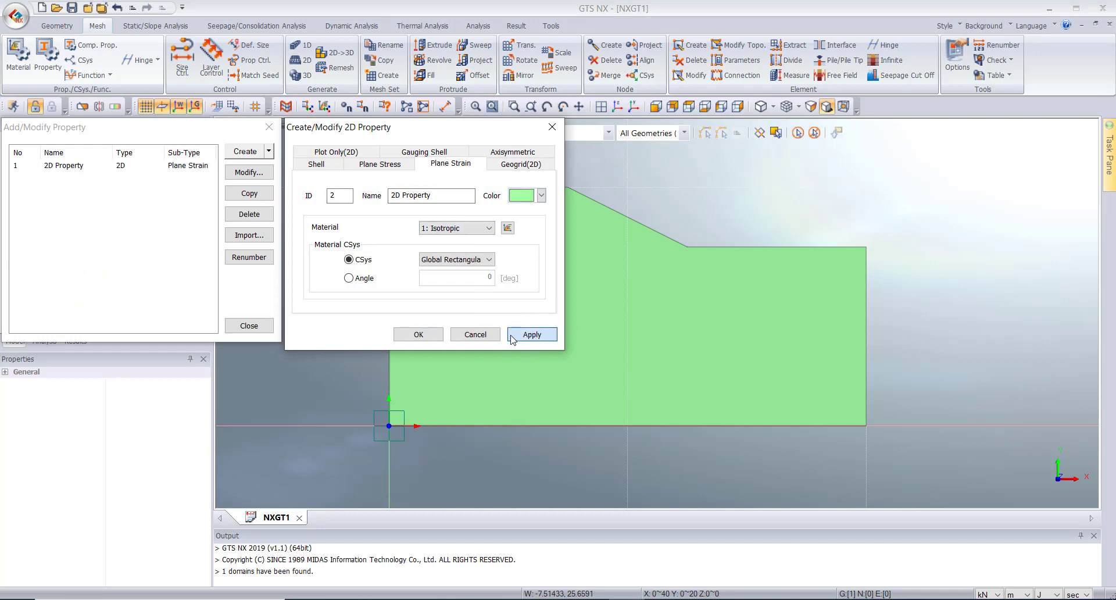
{"action": "left_click", "coordinate": [475, 334]}
{"action": "left_click", "coordinate": [249, 326]}
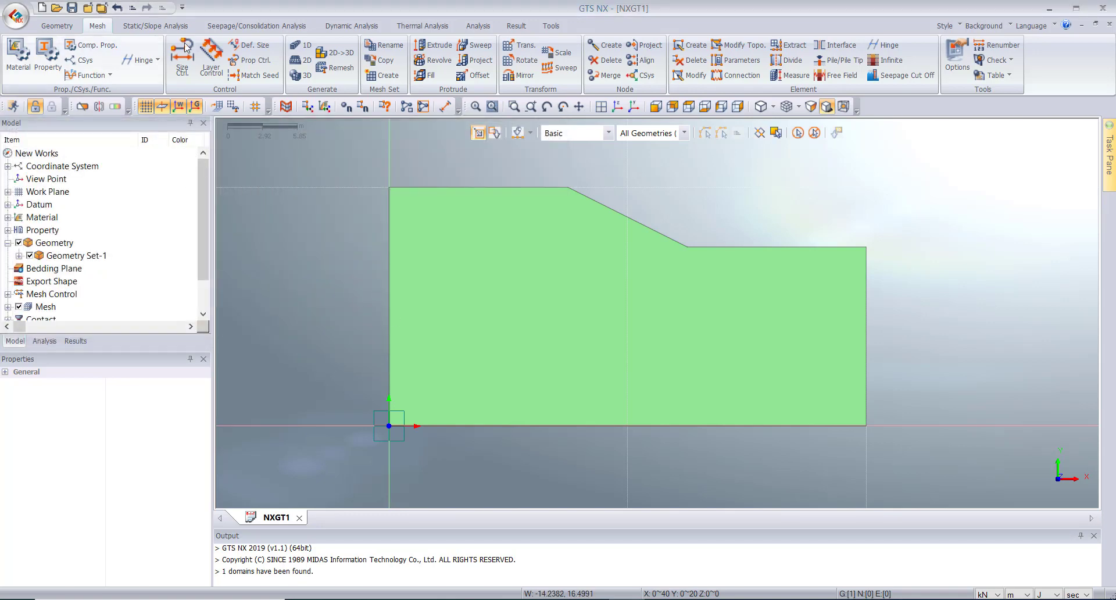
Generate Auto-Mesh(2D) on the slope face with element size 0.25 and 2D Property
{"action": "left_click", "coordinate": [300, 62]}
{"action": "left_click", "coordinate": [521, 270]}
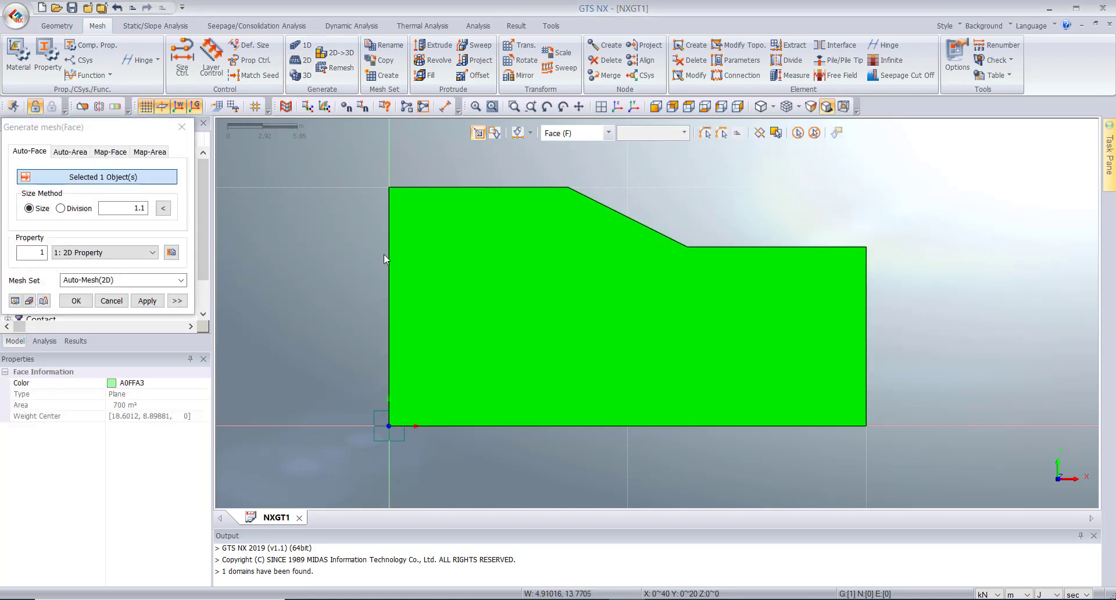
{"action": "left_click", "coordinate": [100, 209]}
{"action": "type", "text": "0."}
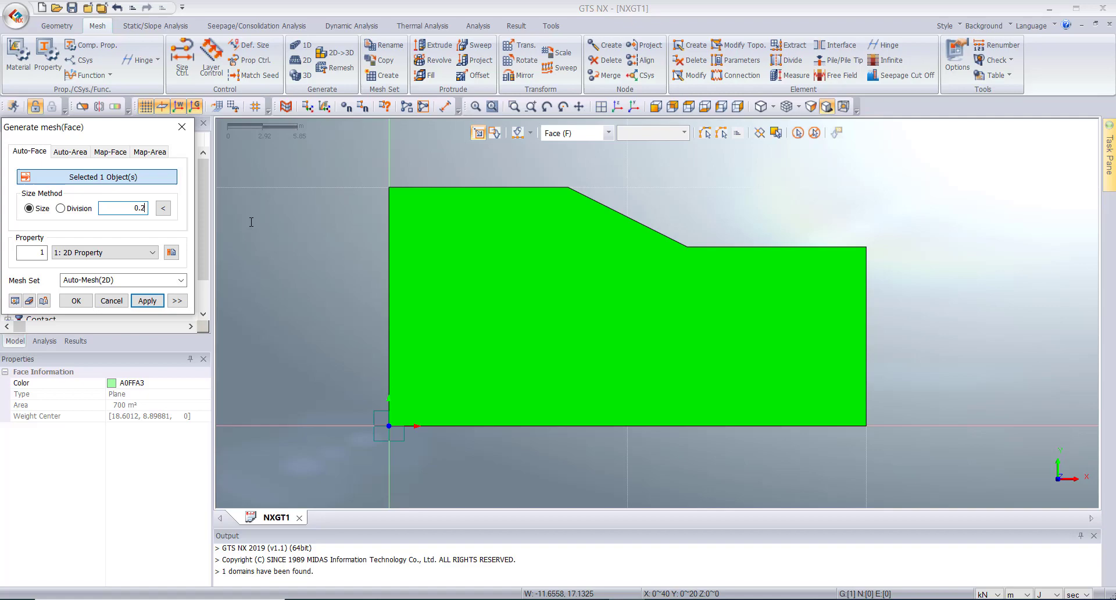
{"action": "type", "text": "25"}
{"action": "left_click", "coordinate": [147, 300]}
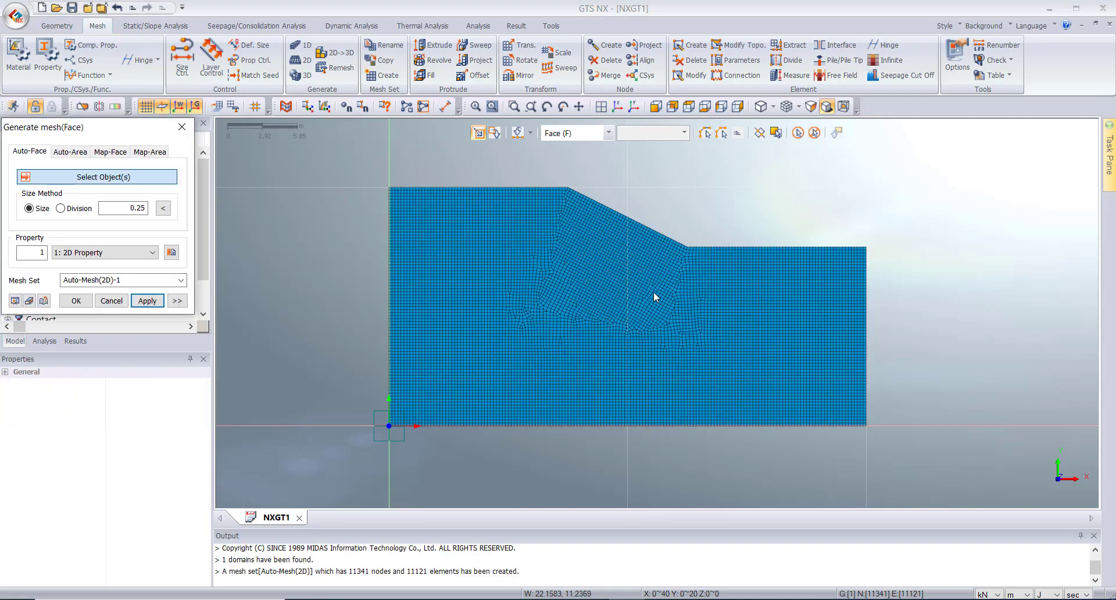
{"action": "scroll", "coordinate": [632, 248], "scroll_direction": "up", "scroll_amount": 1}
{"action": "scroll", "coordinate": [576, 224], "scroll_direction": "up", "scroll_amount": 3}
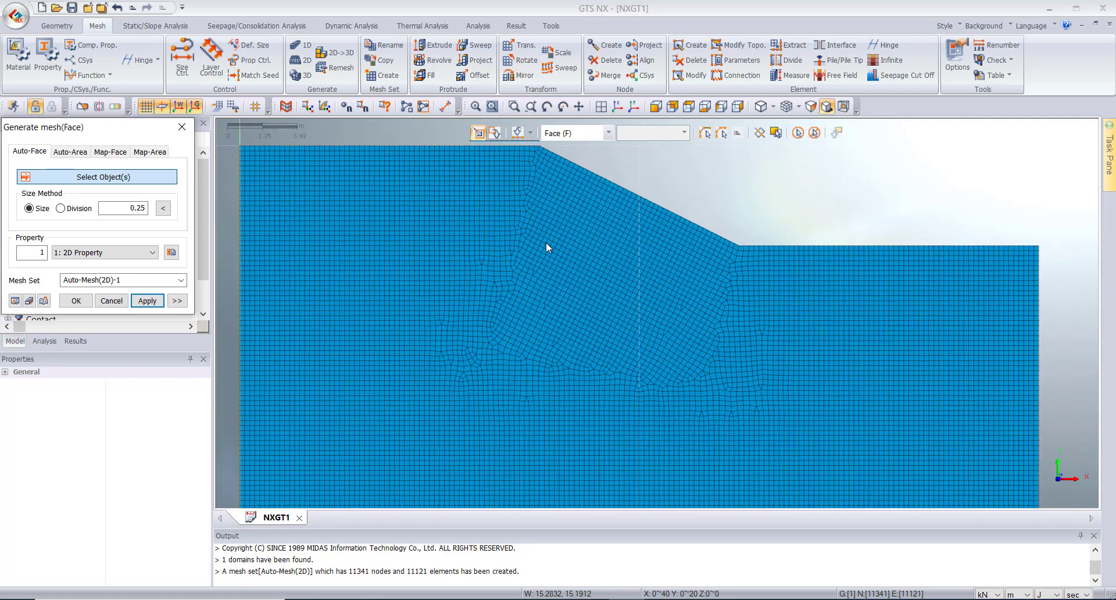
{"action": "scroll", "coordinate": [546, 242], "scroll_direction": "down", "scroll_amount": 3}
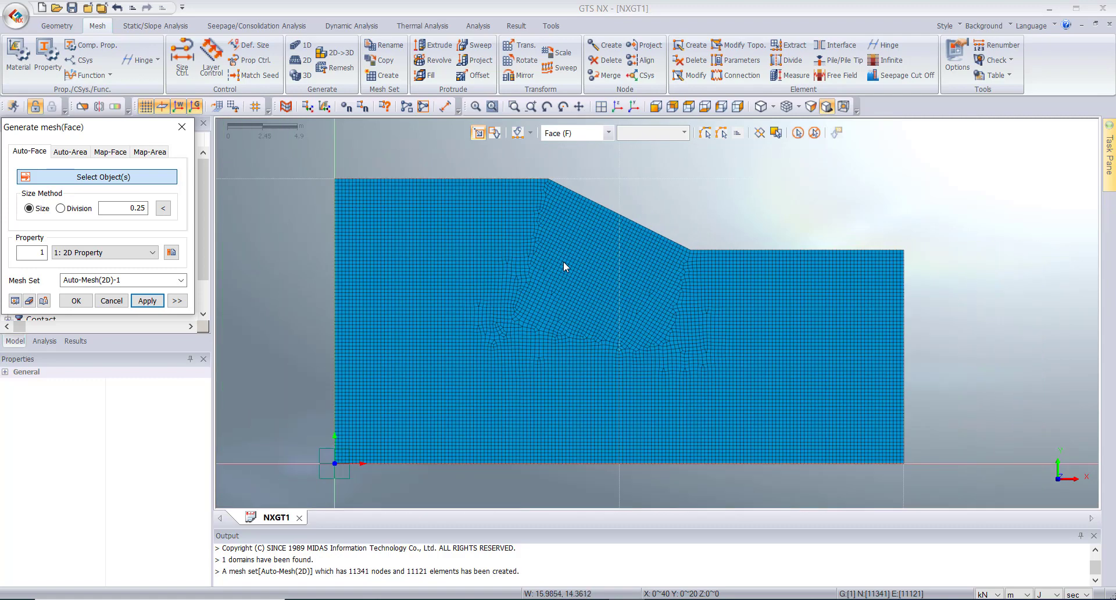
{"action": "left_click", "coordinate": [112, 300]}
{"action": "scroll", "coordinate": [566, 278], "scroll_direction": "down", "scroll_amount": 1}
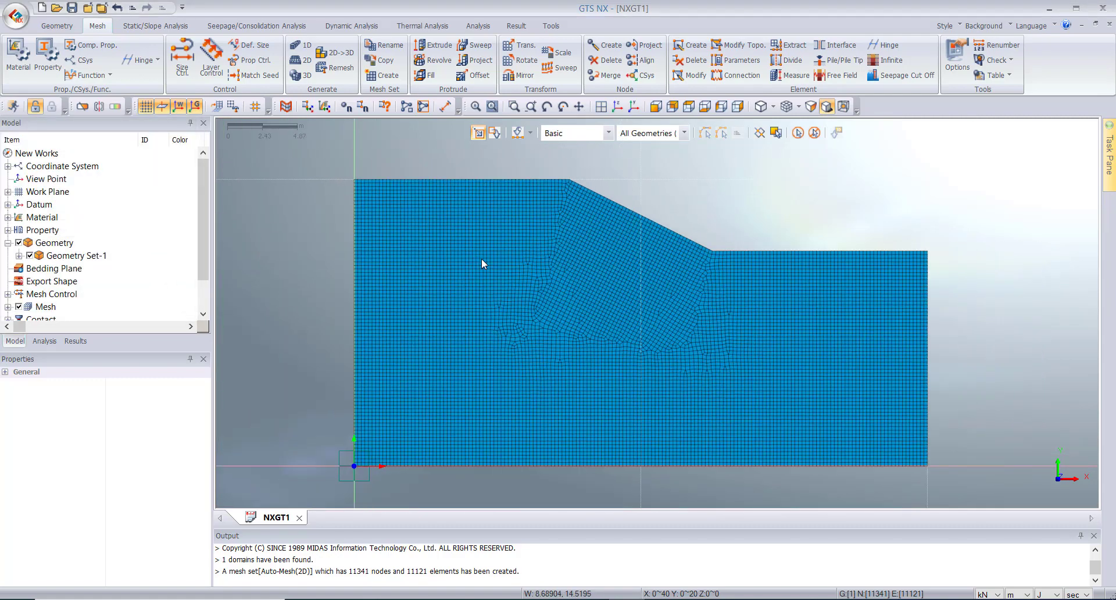
{"action": "scroll", "coordinate": [481, 259], "scroll_direction": "up", "scroll_amount": 1}
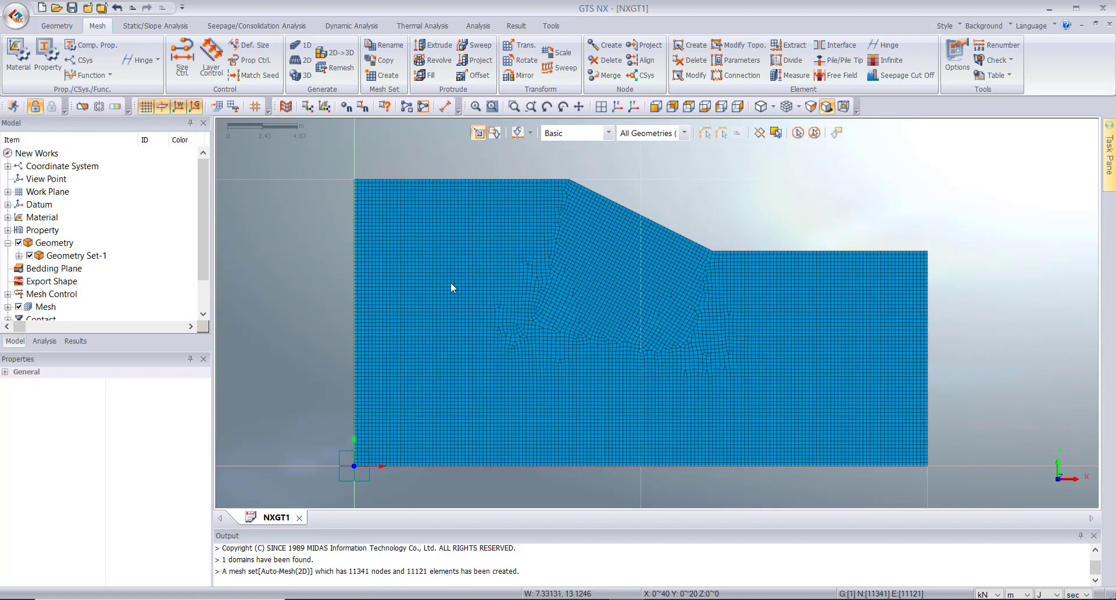
Apply automatic constraints to the mesh's left, right and bottom edges
{"action": "left_click", "coordinate": [173, 27]}
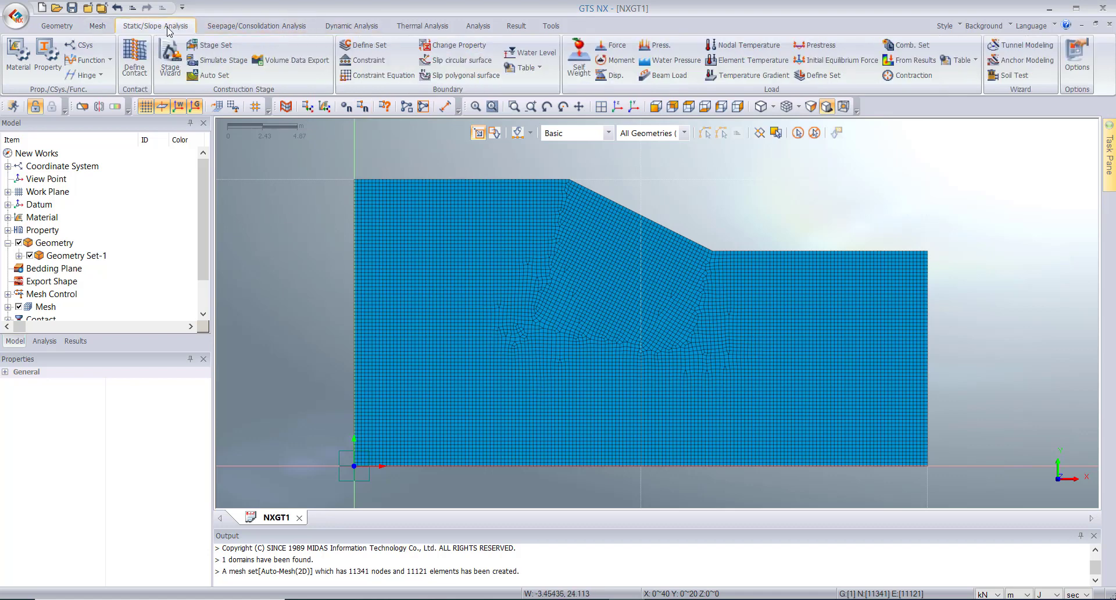
{"action": "left_click", "coordinate": [368, 63]}
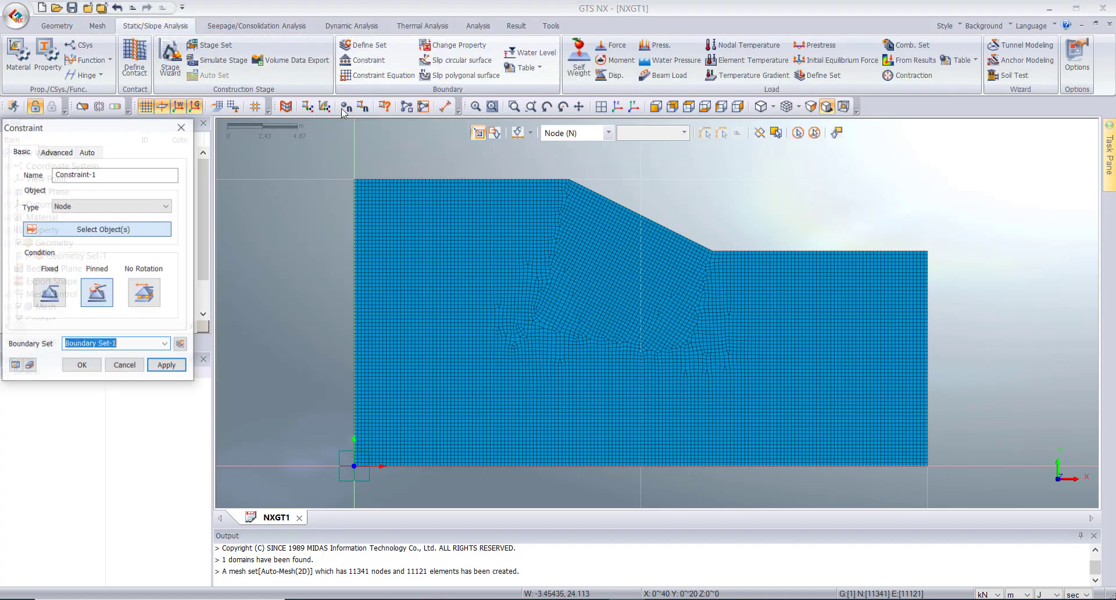
{"action": "left_click", "coordinate": [87, 151]}
{"action": "left_click", "coordinate": [167, 275]}
{"action": "left_click", "coordinate": [124, 275]}
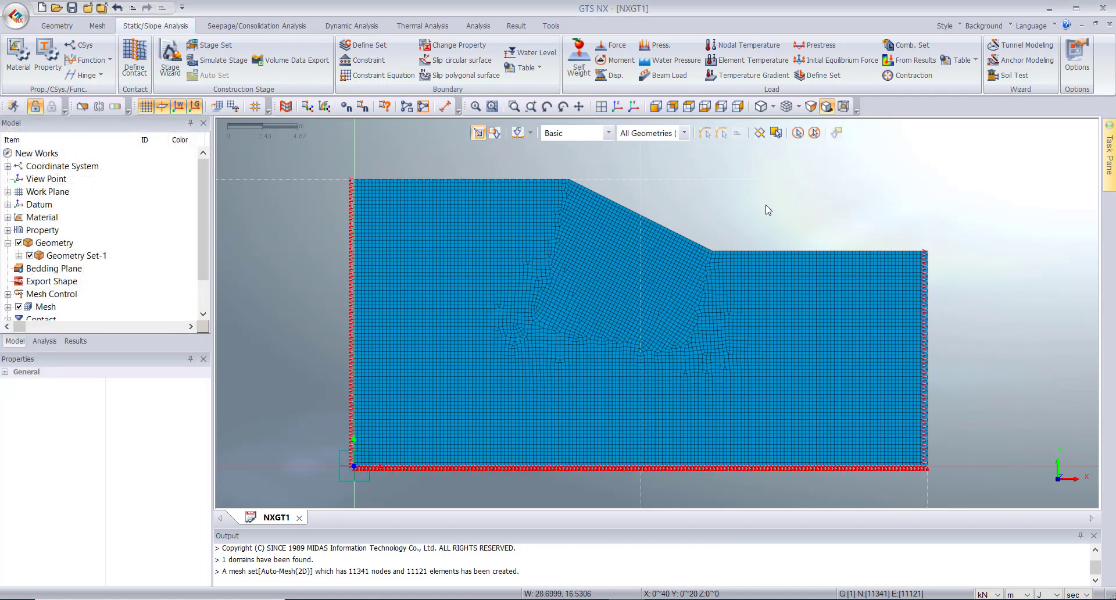
Add a self weight gravity load with Gy = -1
{"action": "left_click", "coordinate": [579, 59]}
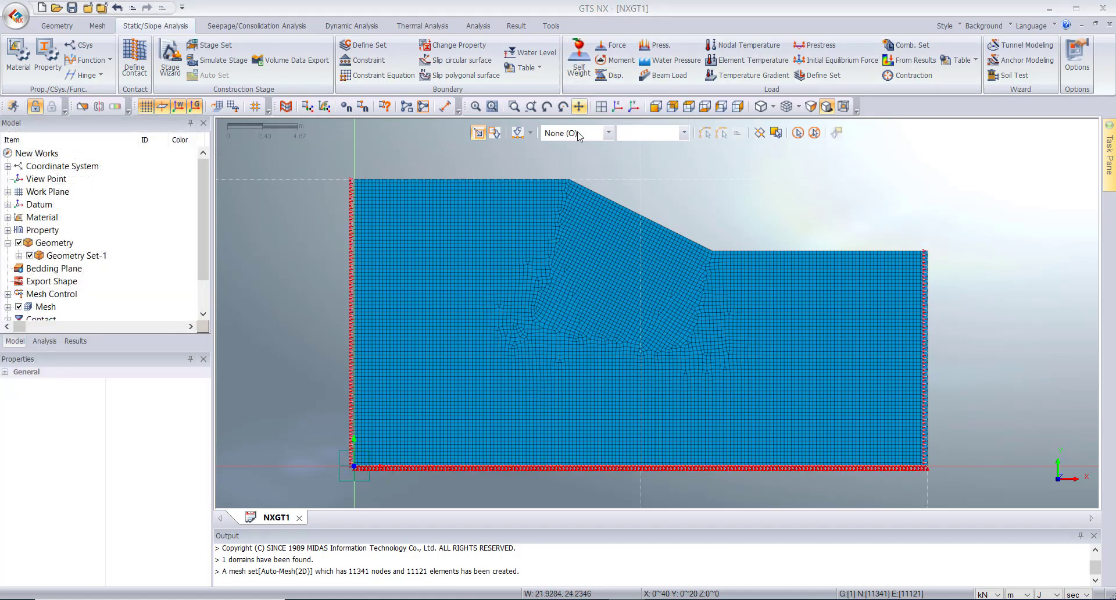
{"action": "left_click", "coordinate": [167, 405]}
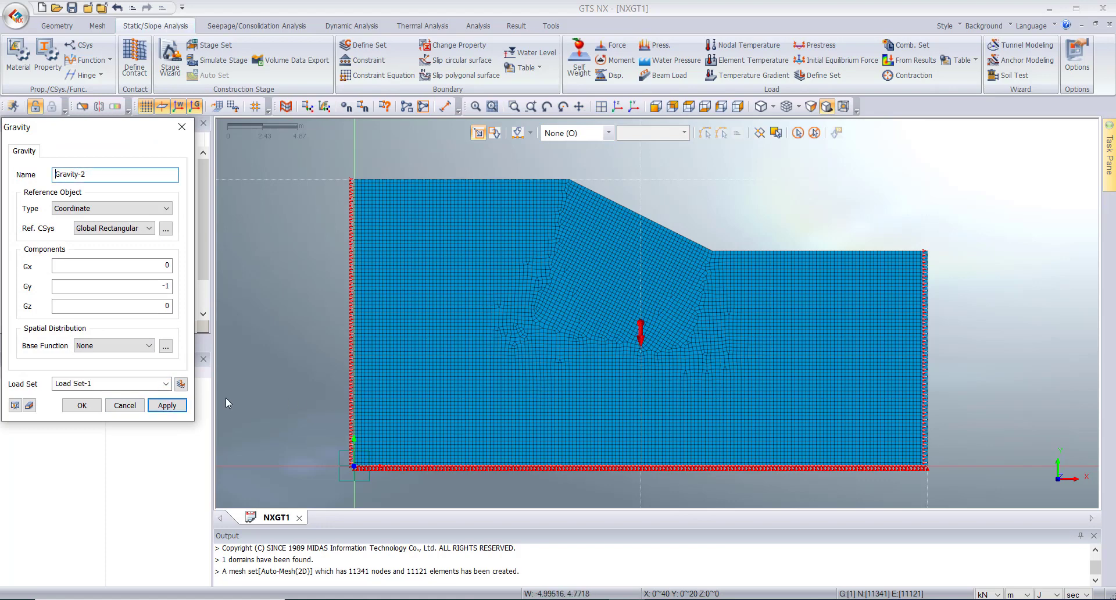
{"action": "left_click", "coordinate": [125, 405]}
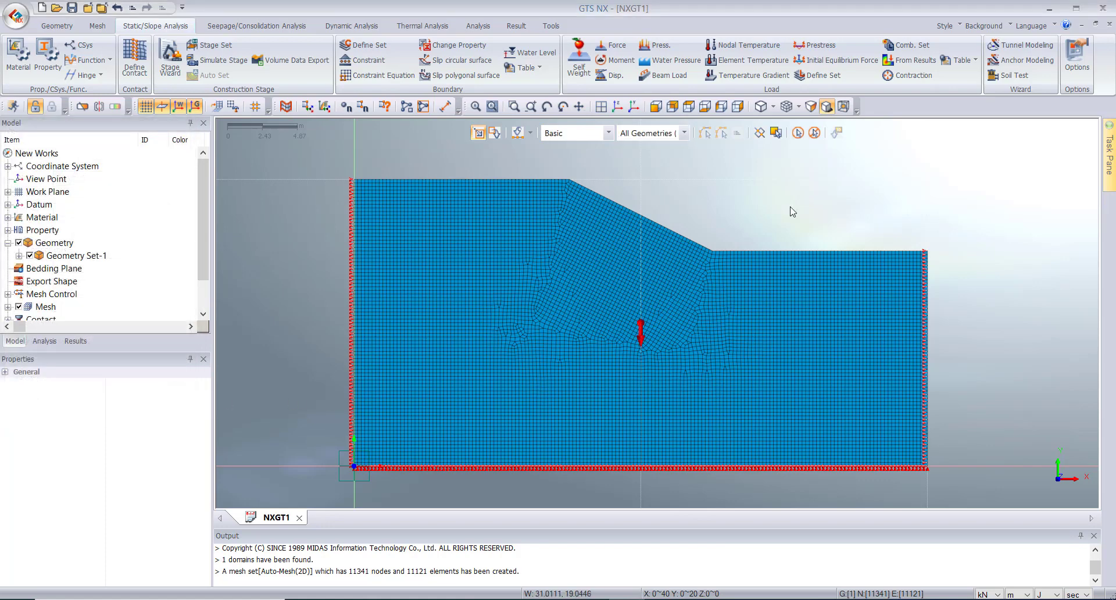
Add a Slope Stability(SRM) analysis case with all mesh, boundary and load sets active
{"action": "left_click", "coordinate": [45, 341]}
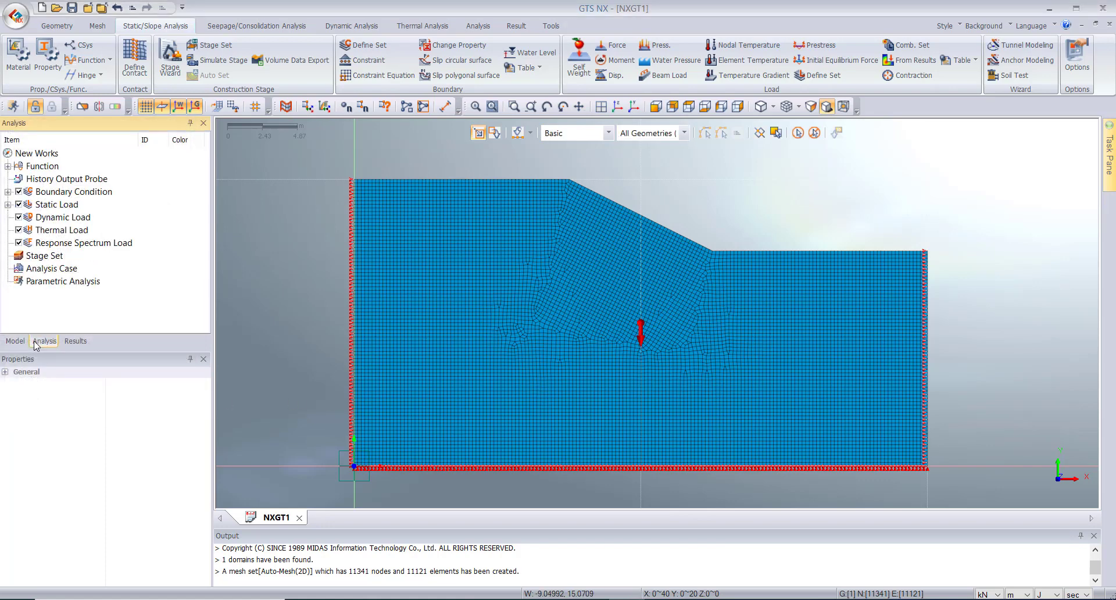
{"action": "right_click", "coordinate": [38, 268]}
{"action": "left_click", "coordinate": [61, 271]}
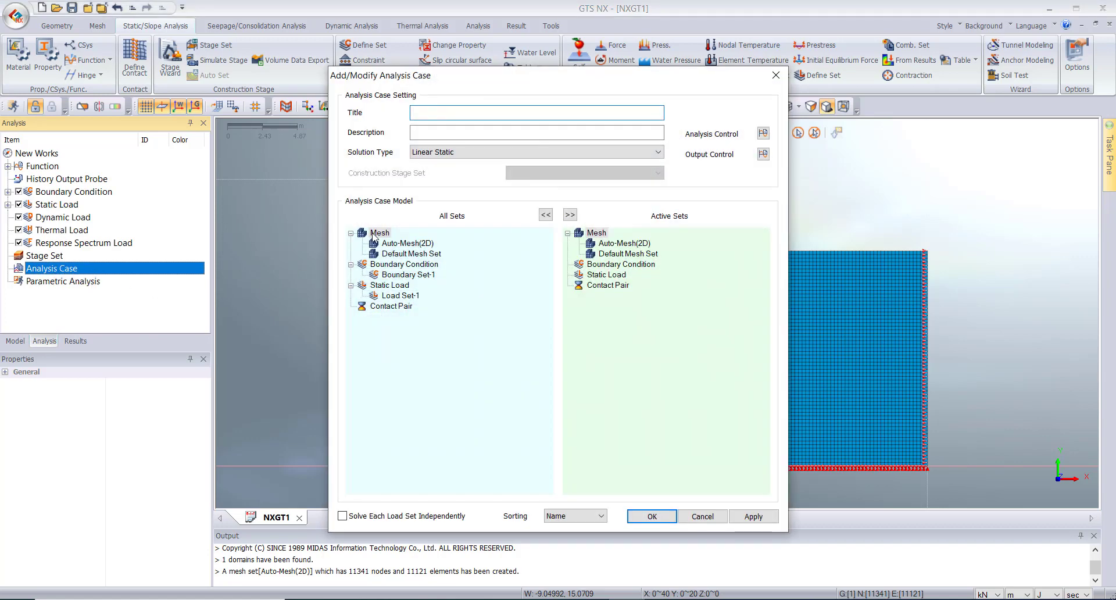
{"action": "left_click", "coordinate": [460, 152]}
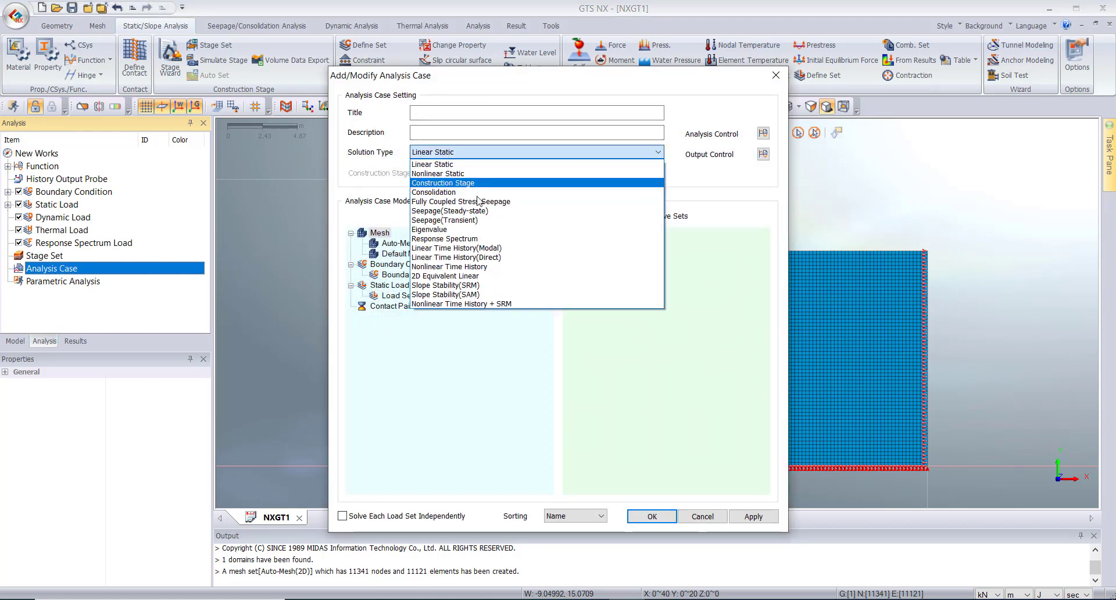
{"action": "left_click", "coordinate": [487, 286]}
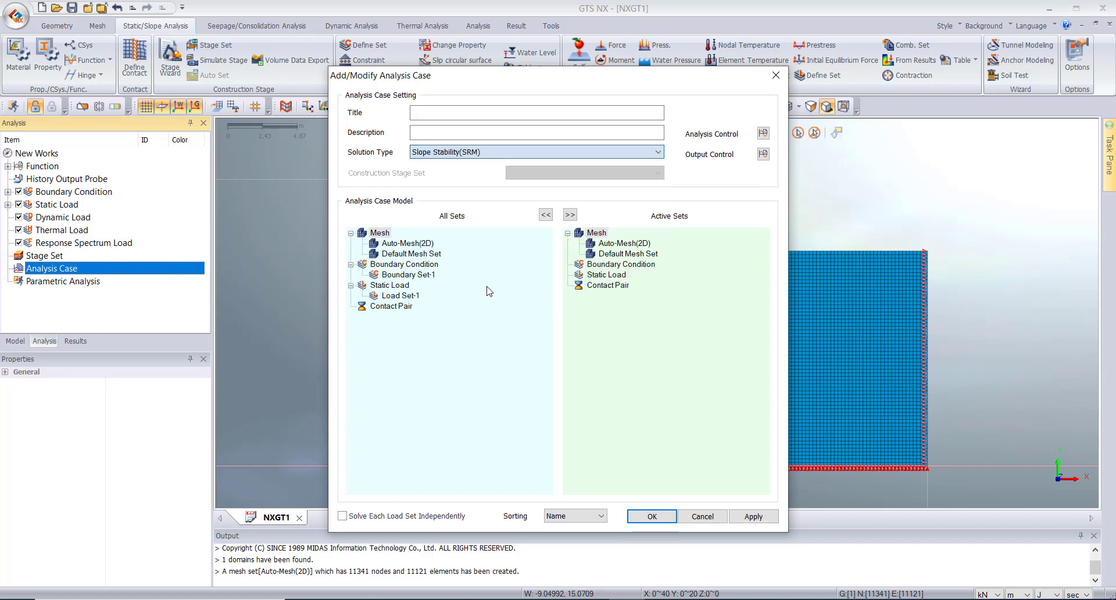
{"action": "left_click", "coordinate": [571, 215]}
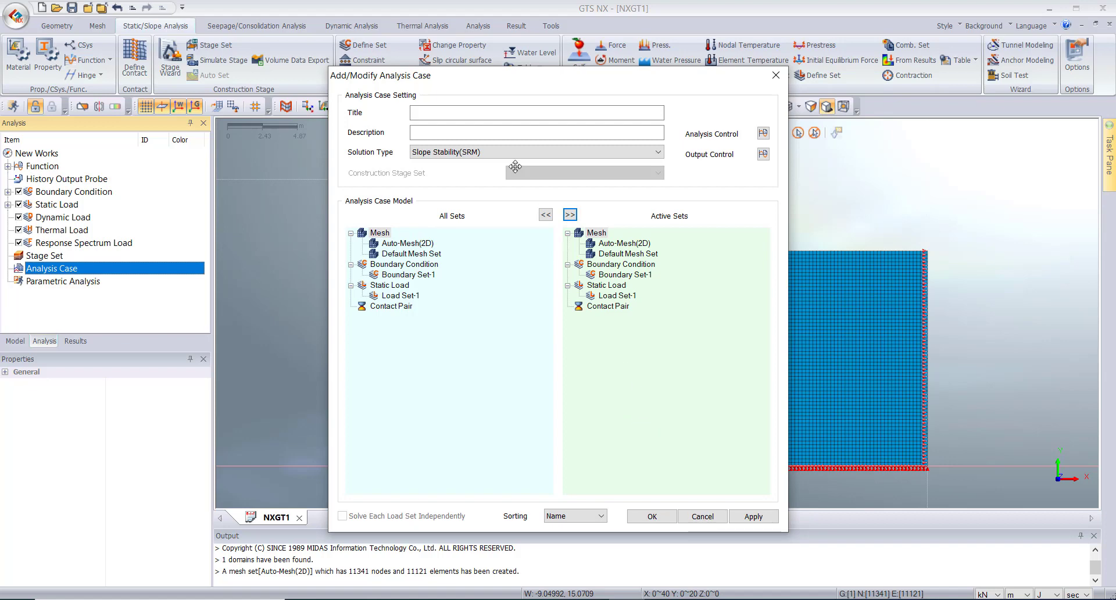
Title the case 1, accept the Analysis Control settings and create the case
{"action": "left_click", "coordinate": [480, 113]}
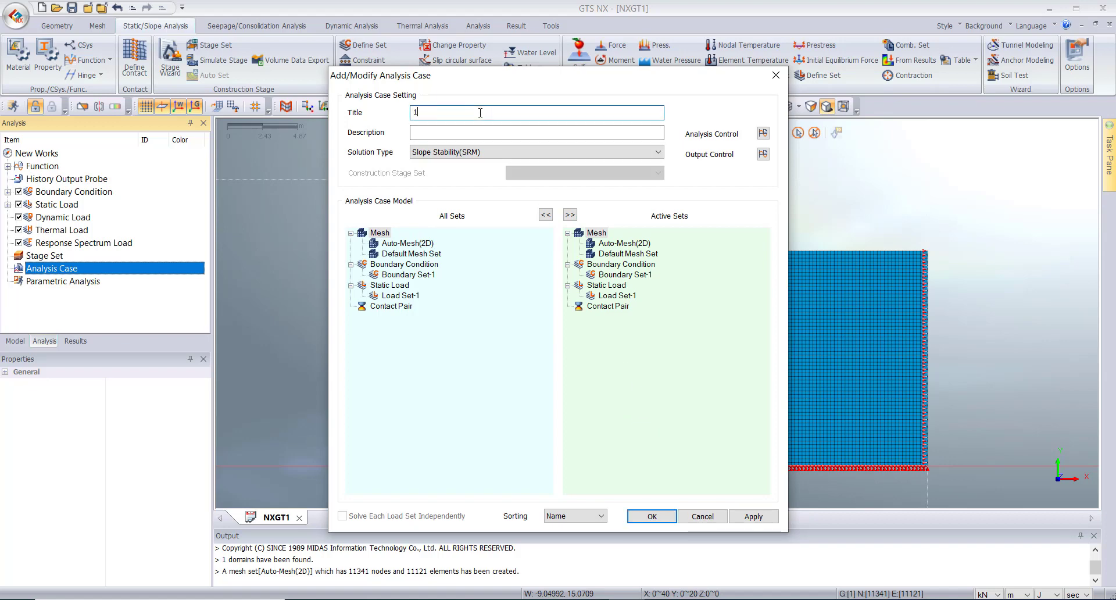
{"action": "left_click", "coordinate": [763, 133]}
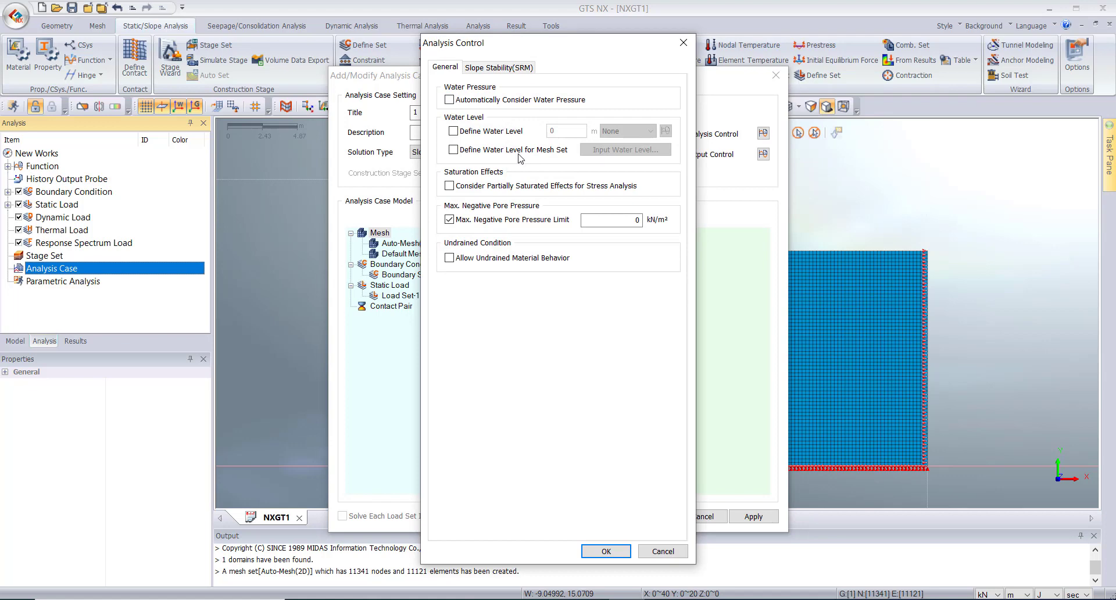
{"action": "left_click", "coordinate": [498, 68]}
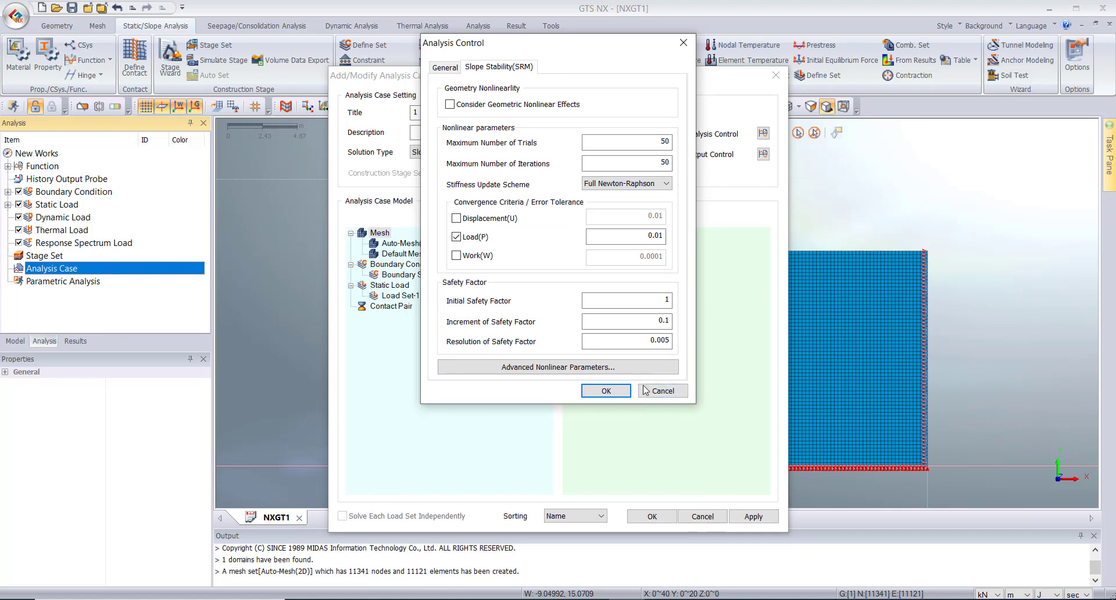
{"action": "left_click", "coordinate": [606, 390]}
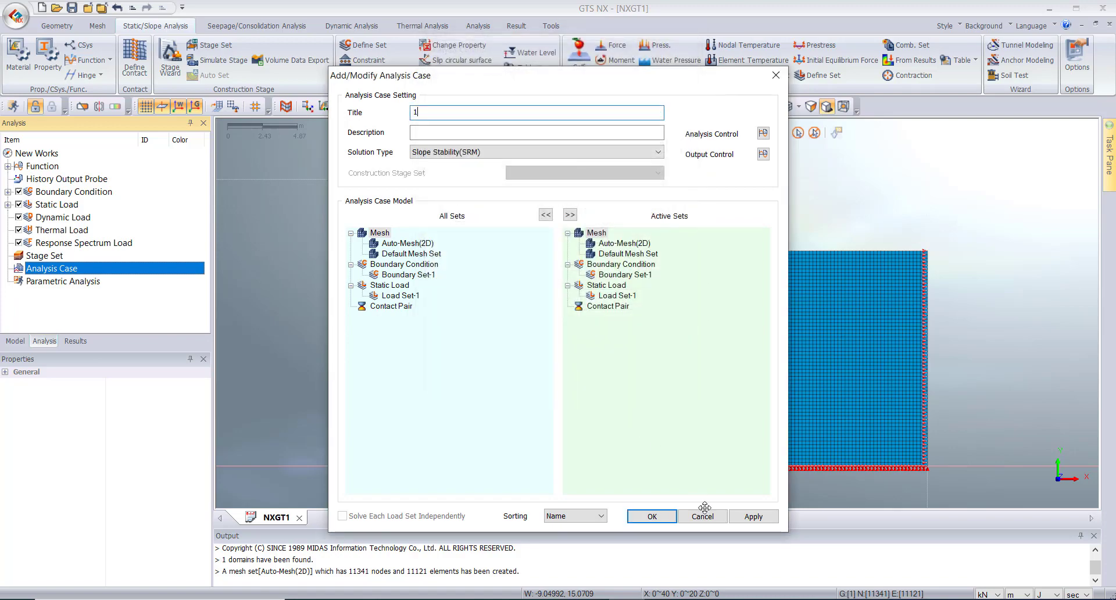
{"action": "left_click", "coordinate": [752, 516]}
Run the Slope Stability (SRM) analysis case
{"action": "left_click", "coordinate": [702, 516]}
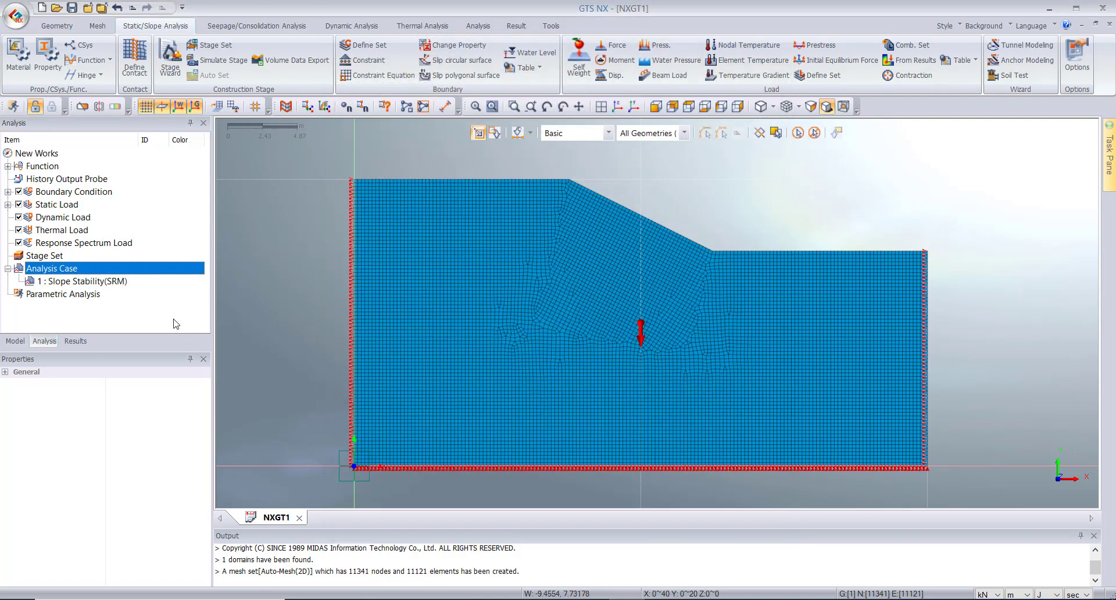
{"action": "right_click", "coordinate": [47, 281]}
{"action": "left_click", "coordinate": [72, 287]}
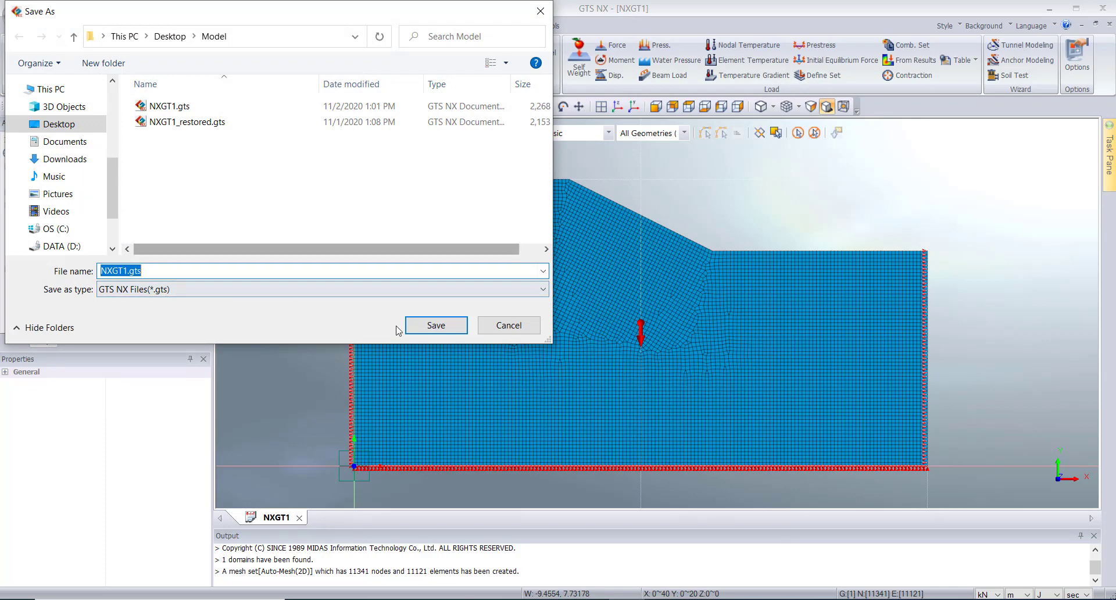
Save the model as Slope_2d so the solver starts
{"action": "left_click", "coordinate": [122, 272]}
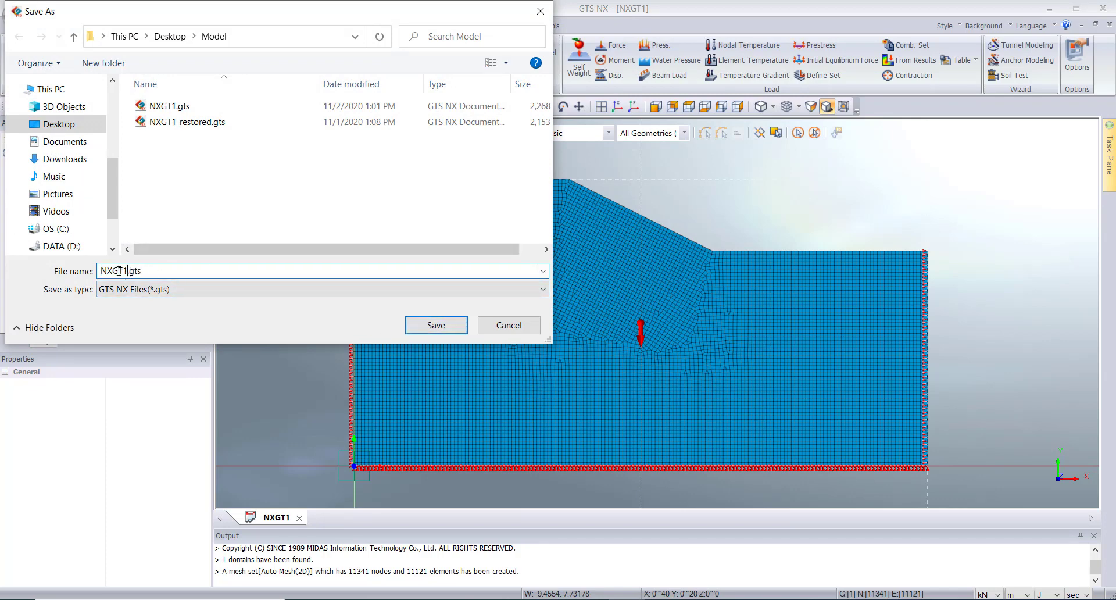
{"action": "double_click", "coordinate": [119, 271]}
{"action": "type", "text": "Slope_2d"}
{"action": "key", "text": "Return"}
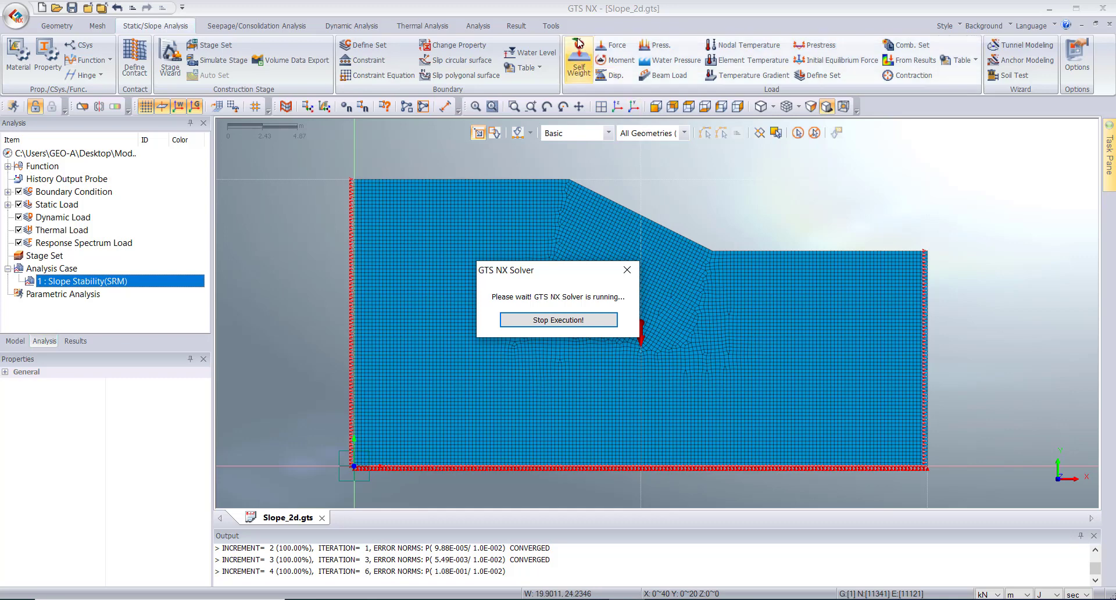
{"action": "left_click", "coordinate": [551, 25]}
{"action": "left_click", "coordinate": [523, 59]}
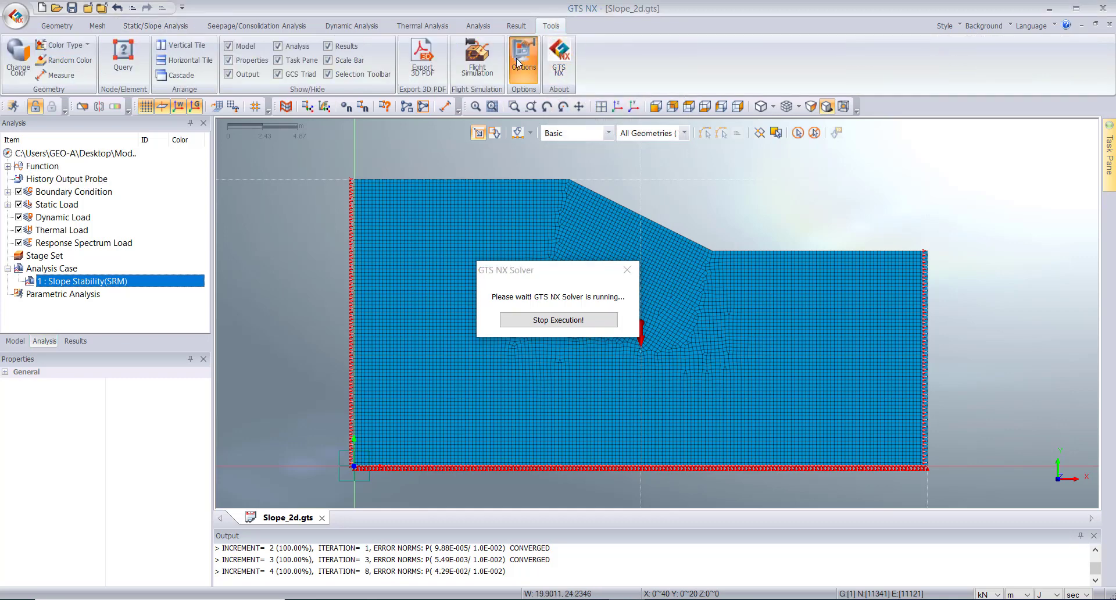
{"action": "left_click", "coordinate": [595, 139]}
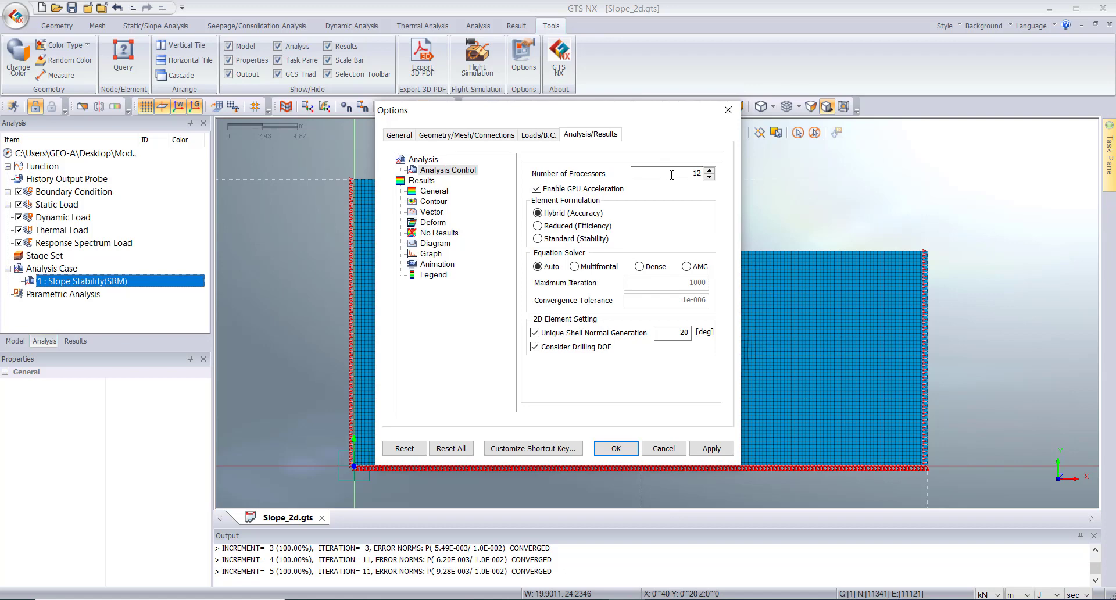
{"action": "left_click", "coordinate": [728, 109]}
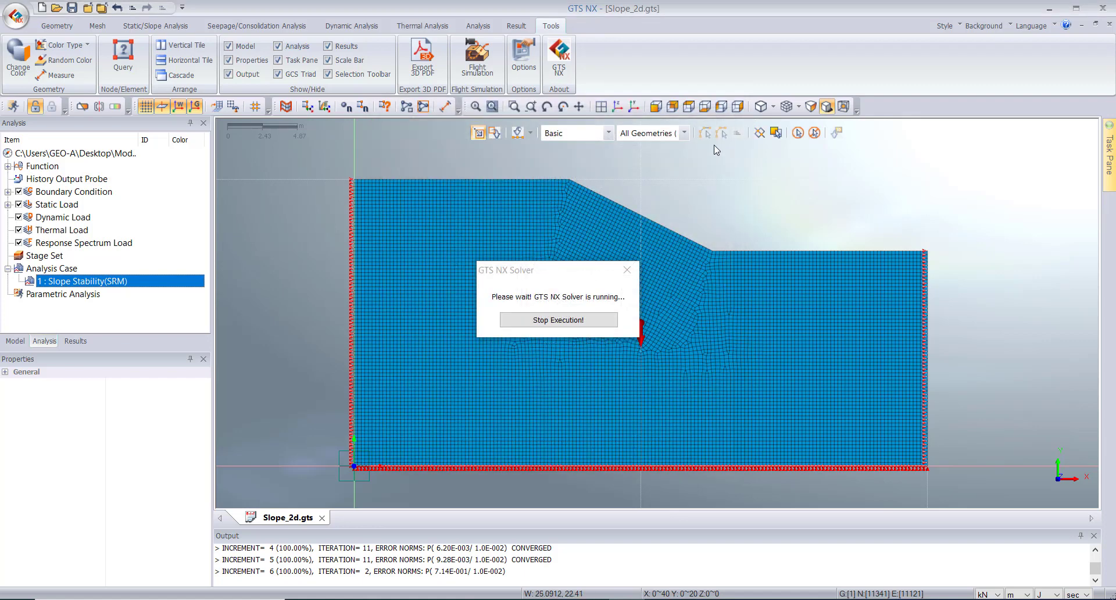
Bring up Task Manager full-screen on the Performance view to check CPU load
{"action": "key", "text": "ctrl+shift+Escape"}
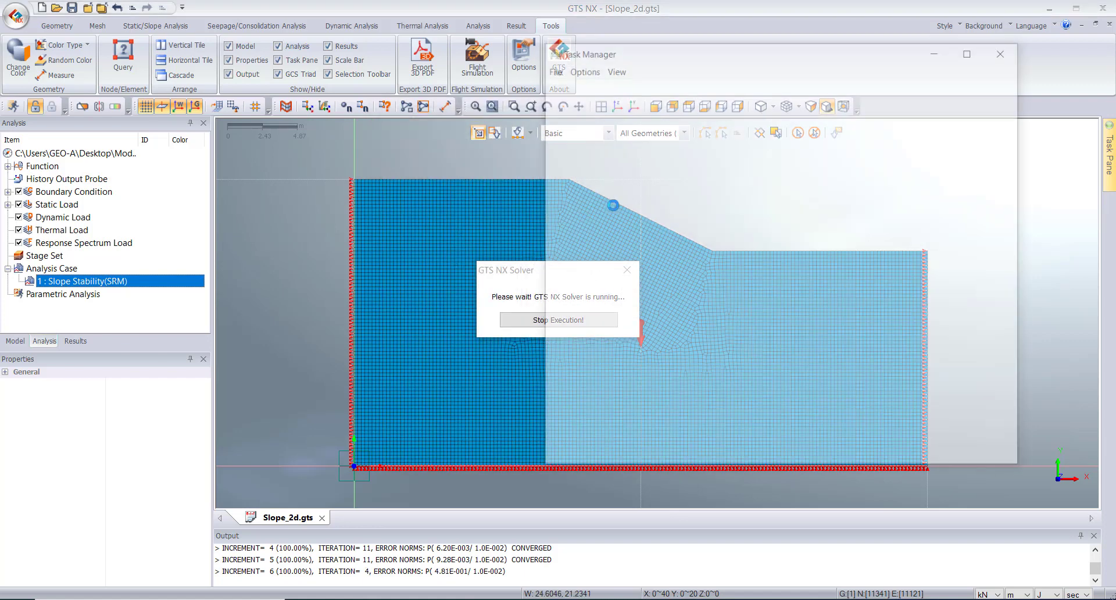
{"action": "left_click", "coordinate": [613, 86]}
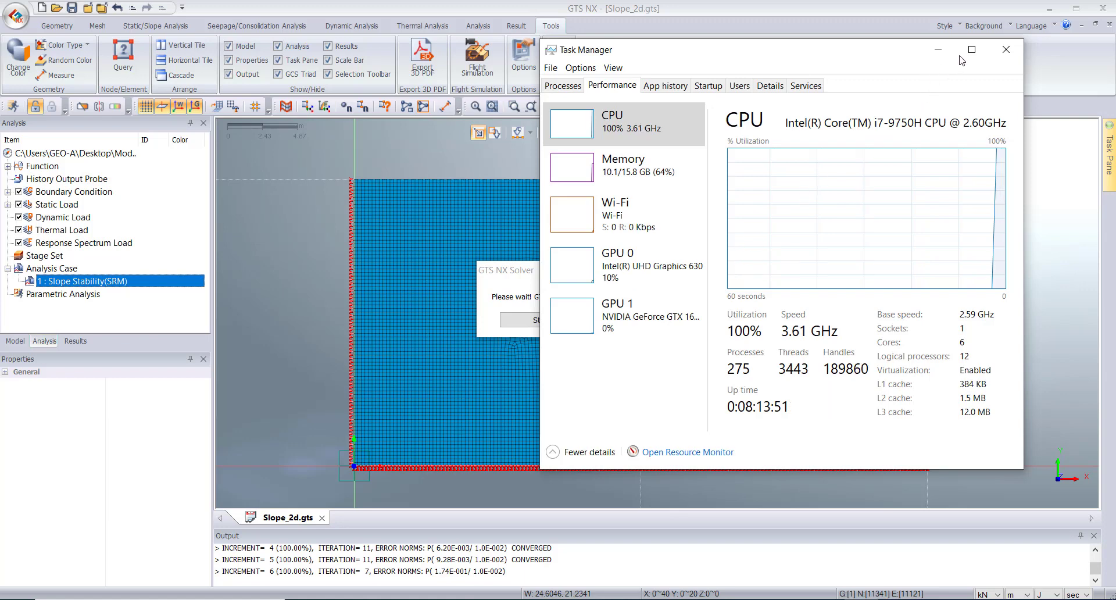
{"action": "left_click", "coordinate": [971, 50]}
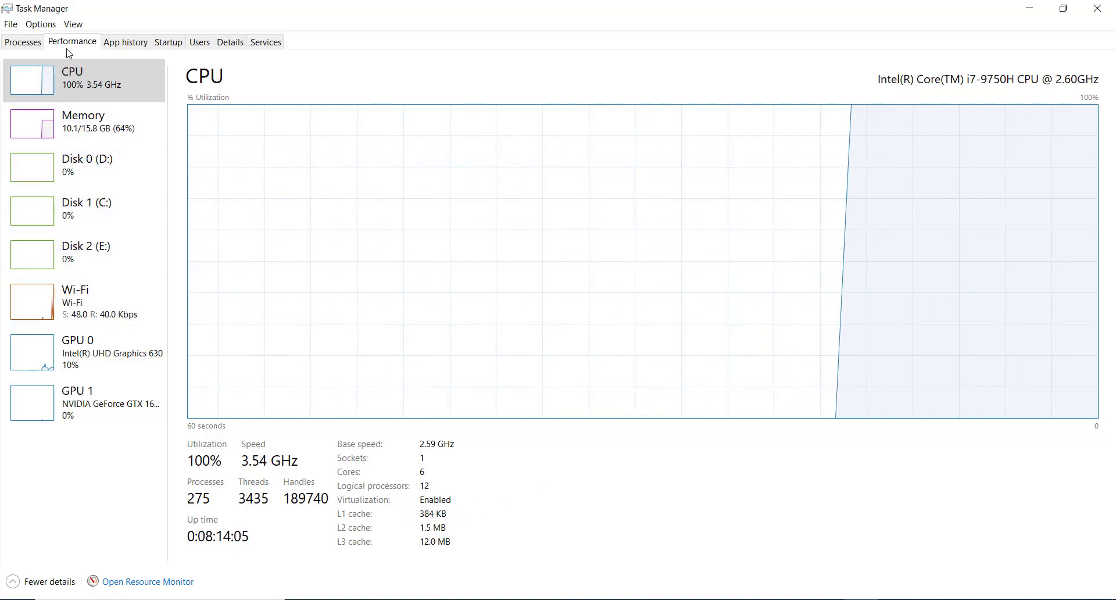
Sort processes by CPU to confirm MecSolver.exe at about 92%, then return to GTS NX
{"action": "left_click", "coordinate": [23, 42]}
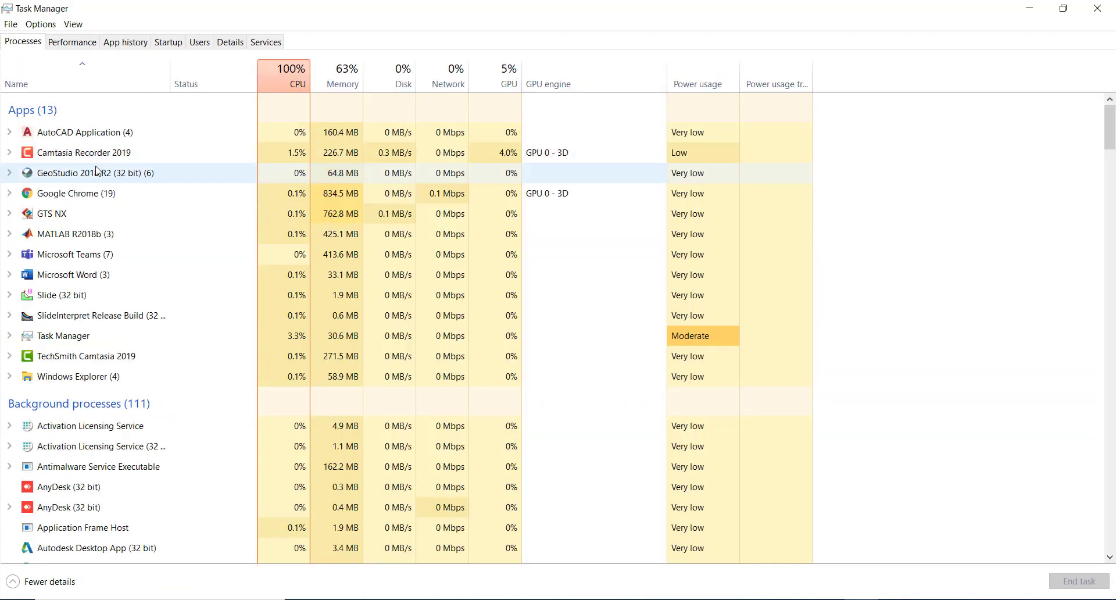
{"action": "left_click", "coordinate": [88, 219]}
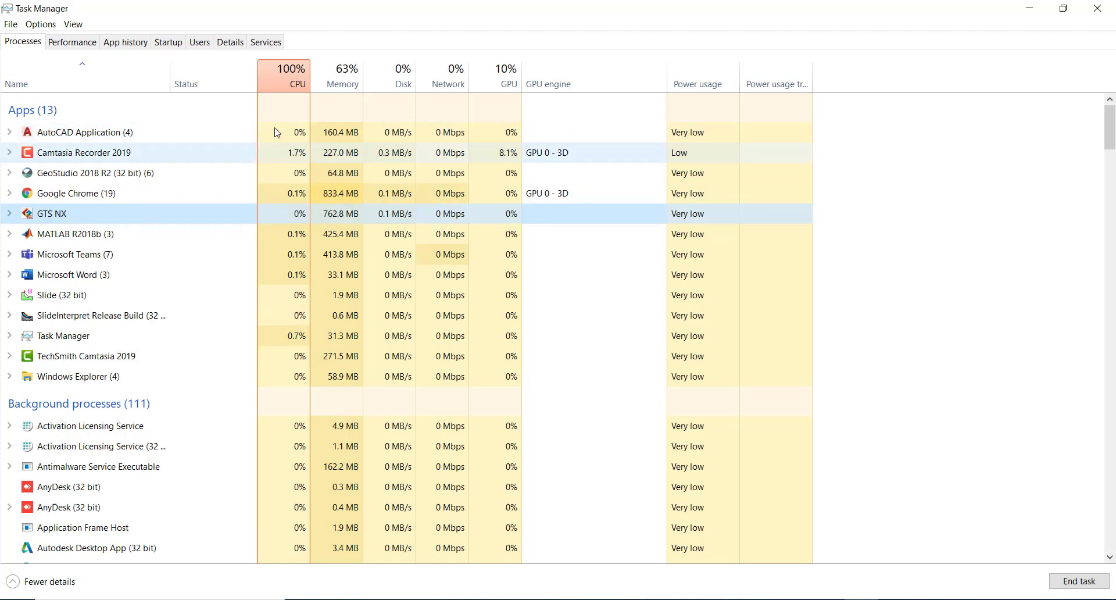
{"action": "left_click", "coordinate": [287, 79]}
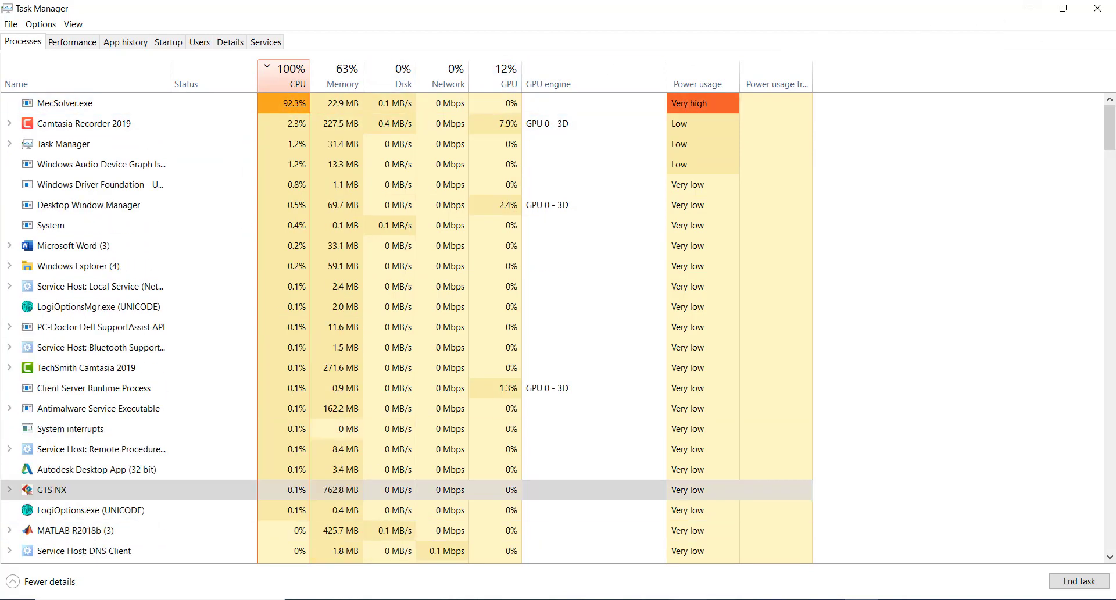
{"action": "left_click", "coordinate": [459, 598]}
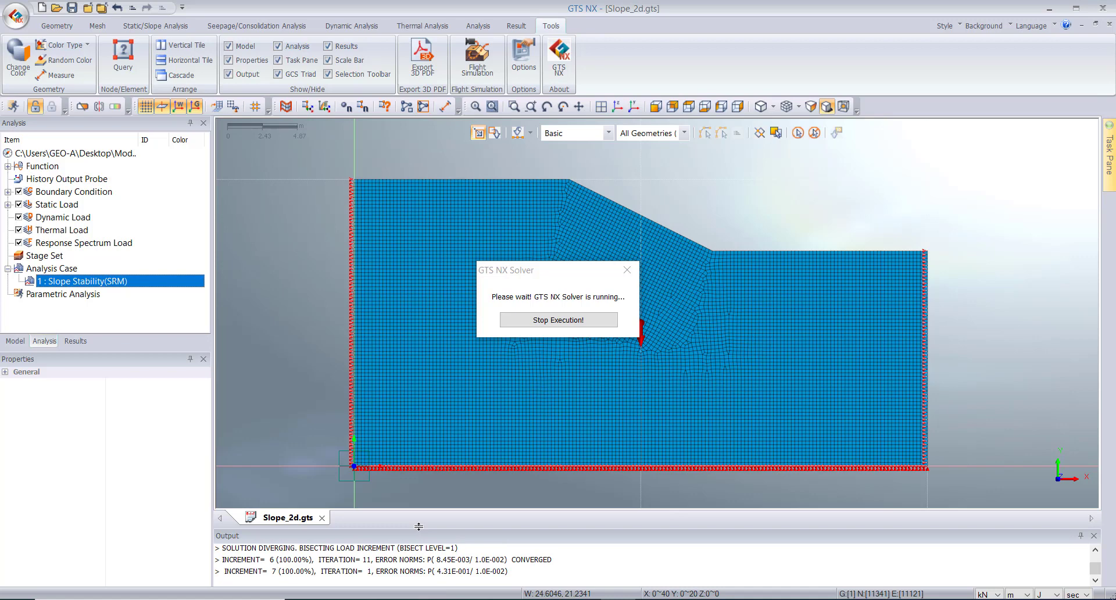
Enlarge the Output log and let the solver finish in 237.468 s with zero warnings
{"action": "left_click_drag", "start_coordinate": [418, 526], "coordinate": [414, 351]}
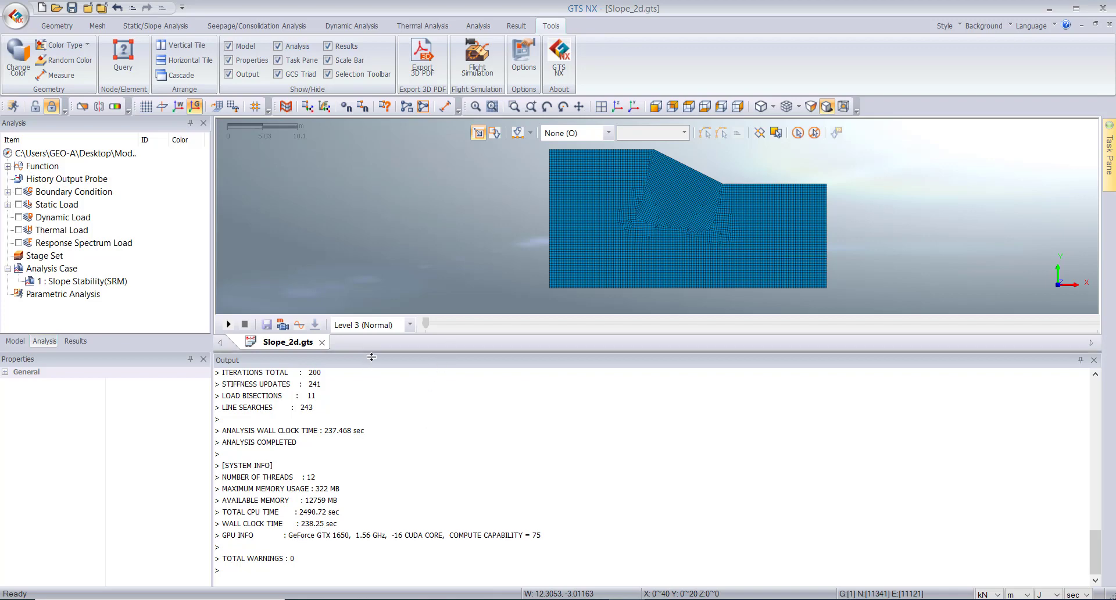
Shrink the Output log and show an enlarged Results tree listing safety factor 1.55938
{"action": "left_click_drag", "start_coordinate": [372, 356], "coordinate": [371, 526]}
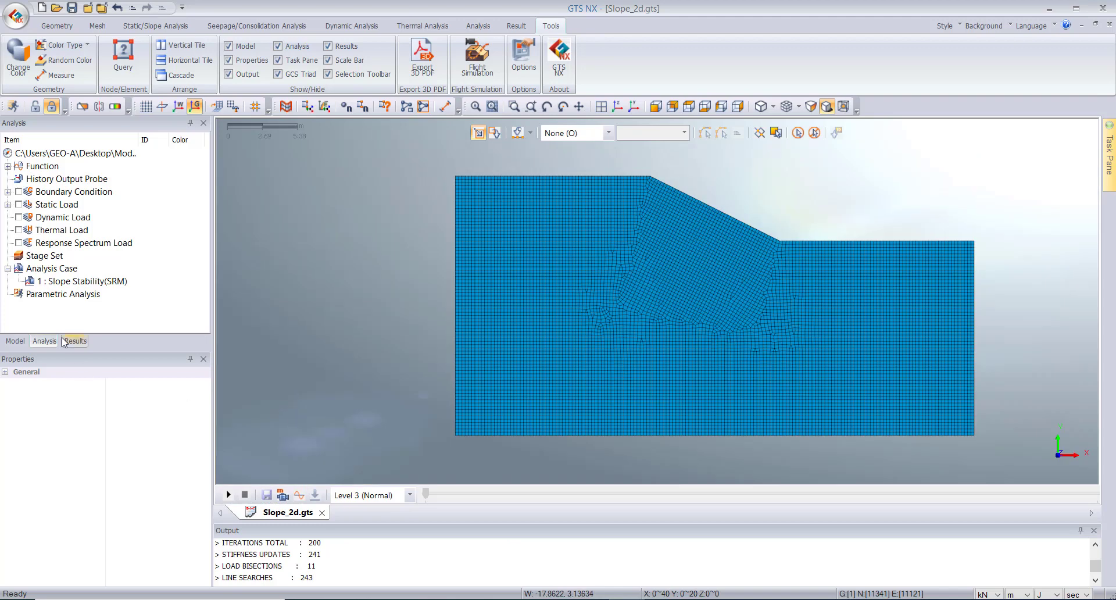
{"action": "left_click", "coordinate": [74, 342]}
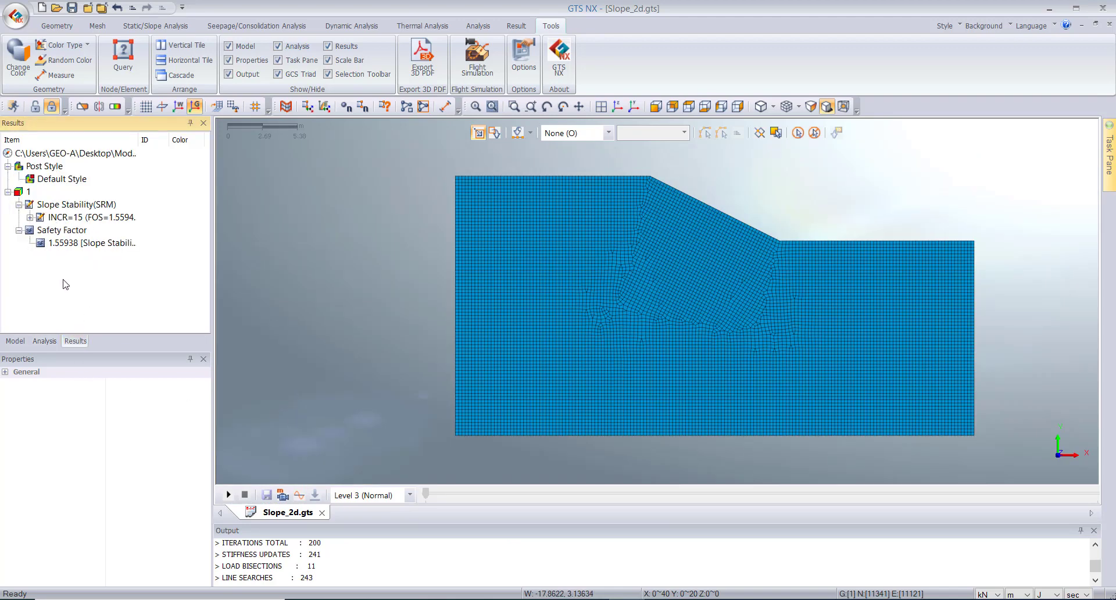
{"action": "left_click_drag", "start_coordinate": [60, 351], "coordinate": [68, 445]}
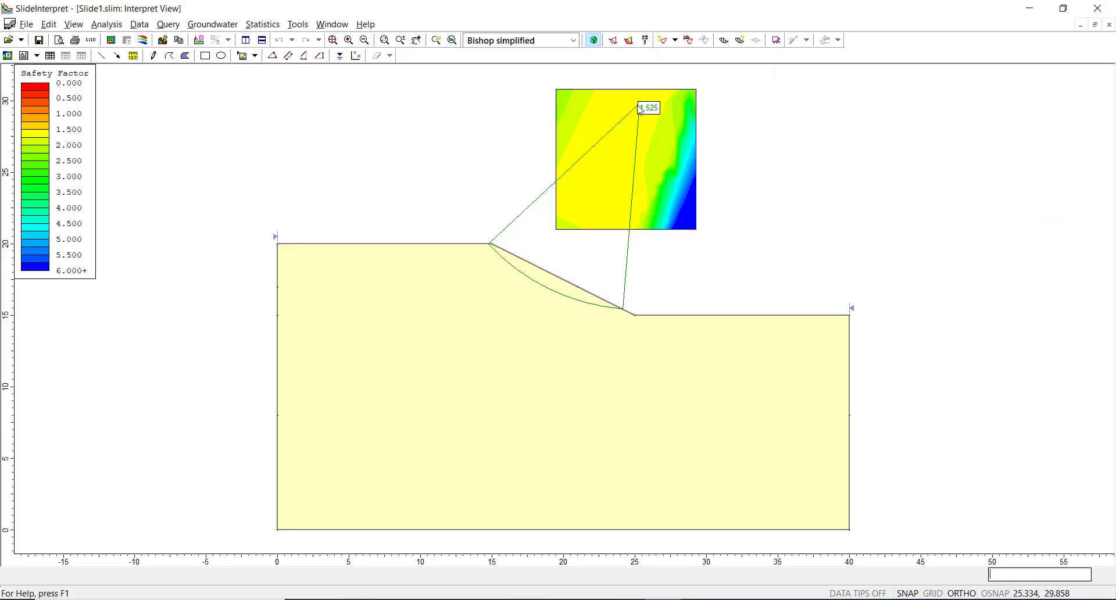
Compare Slide's Janbu simplified (1.467) and Spencer (1.521) safety factors, then close SlideInterpret
{"action": "left_click", "coordinate": [520, 41]}
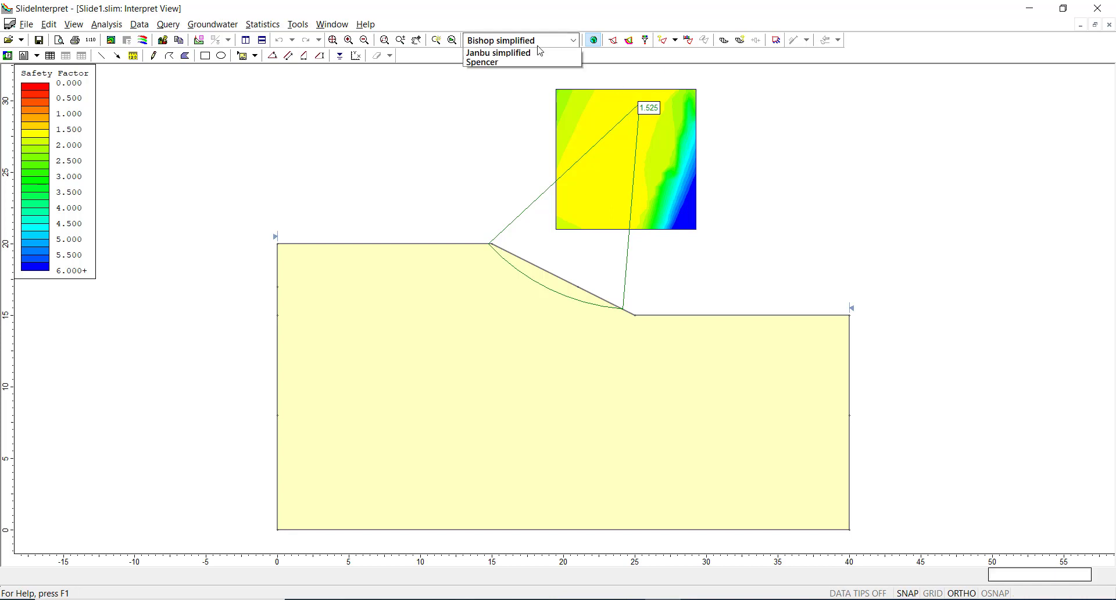
{"action": "left_click", "coordinate": [522, 64]}
{"action": "left_click", "coordinate": [516, 41]}
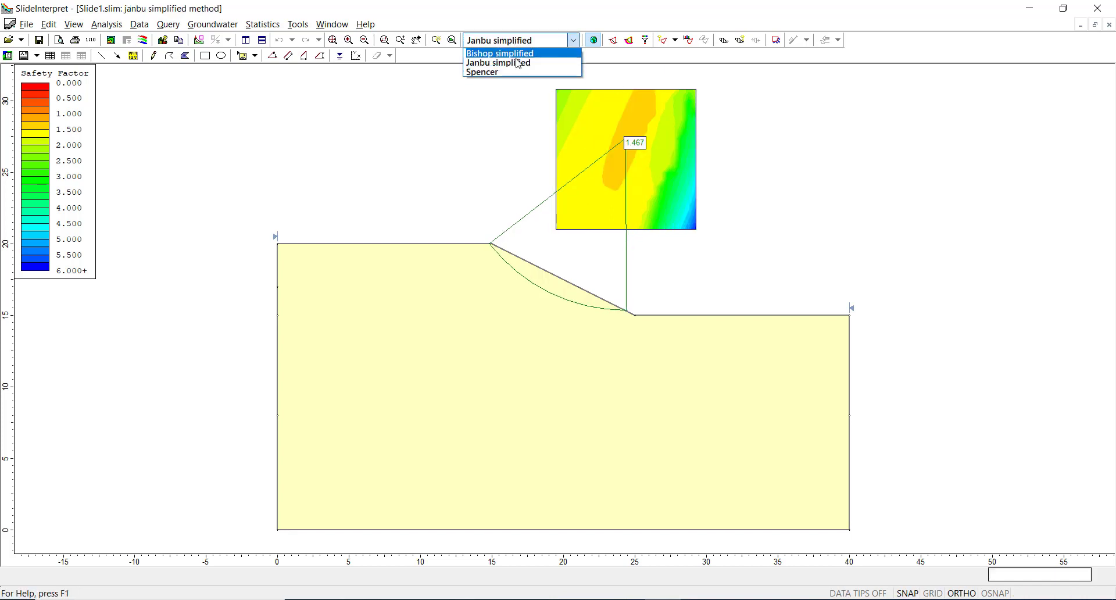
{"action": "left_click", "coordinate": [518, 73]}
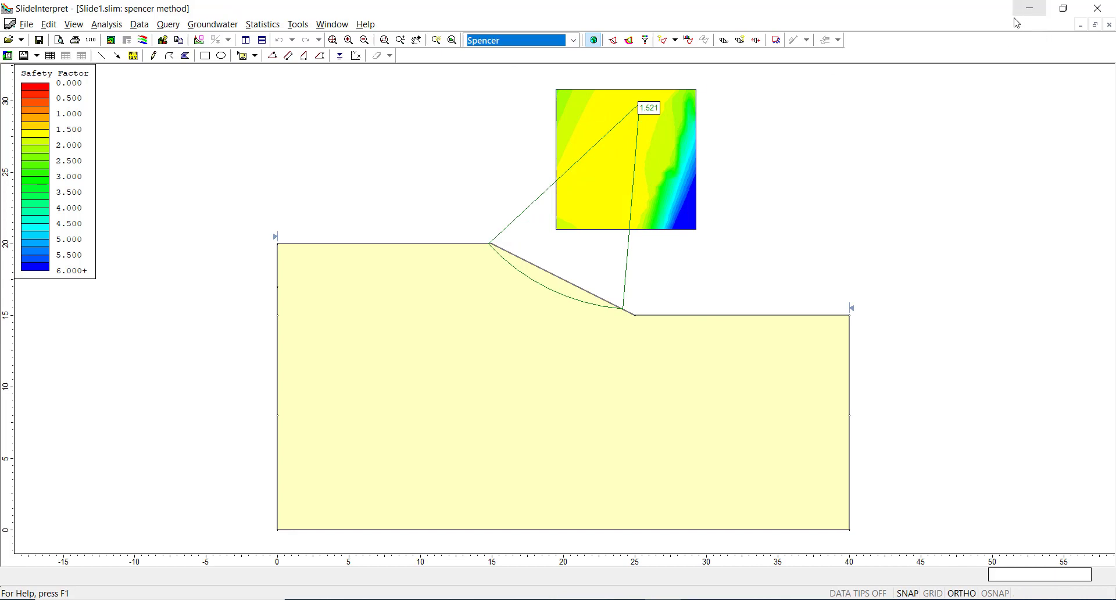
{"action": "key", "text": "alt+F4"}
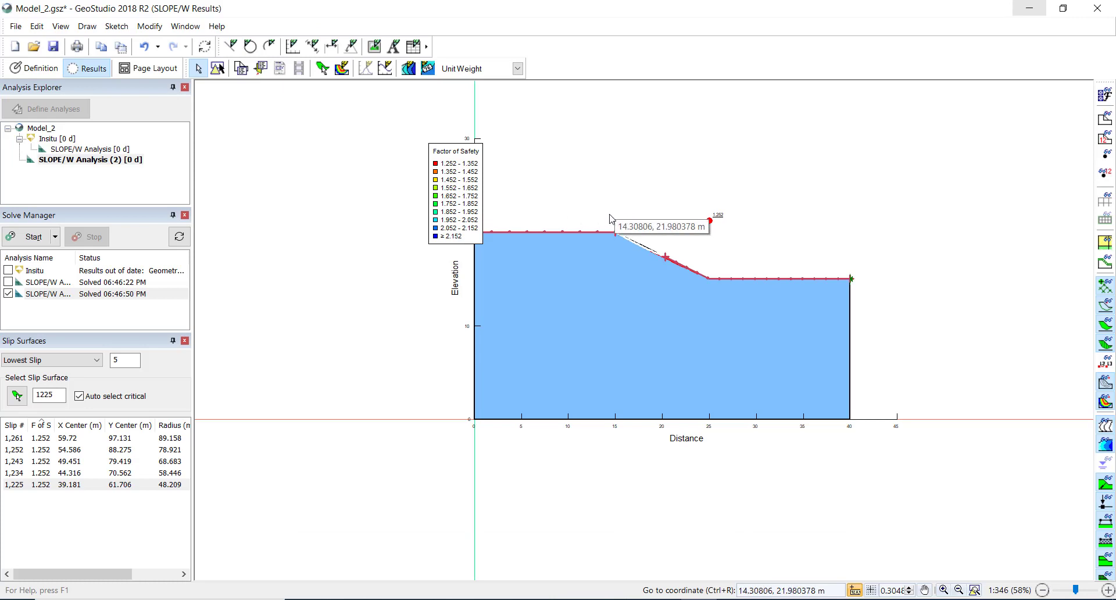
Open Model_1.gsz without saving Model_2.gsz and select its finite element slope stability analysis
{"action": "left_click", "coordinate": [33, 48]}
{"action": "left_click", "coordinate": [561, 338]}
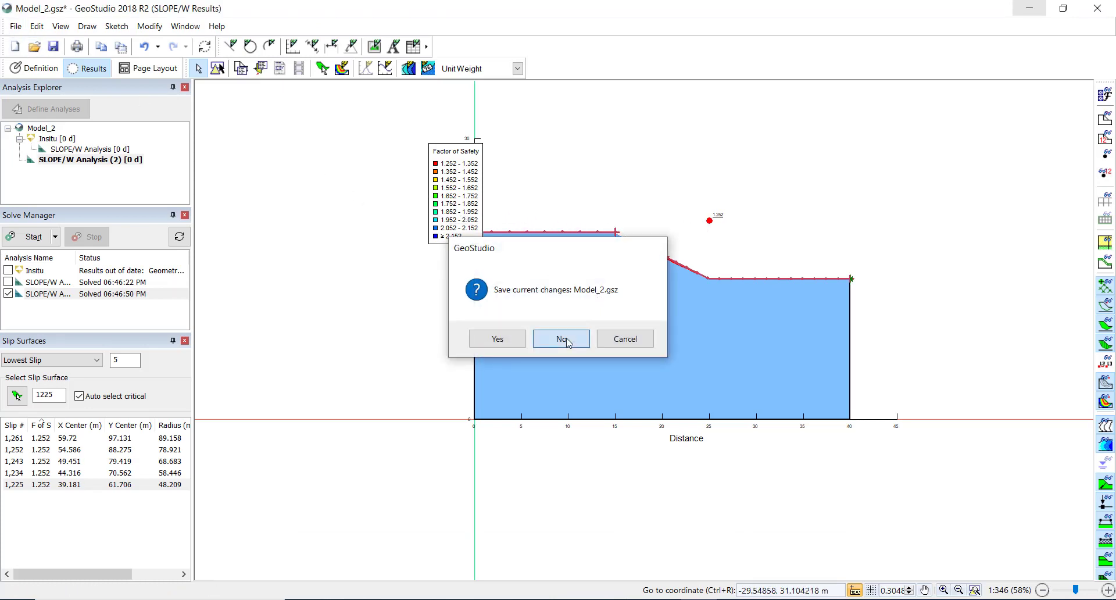
{"action": "left_click", "coordinate": [505, 214]}
{"action": "double_click", "coordinate": [505, 215]}
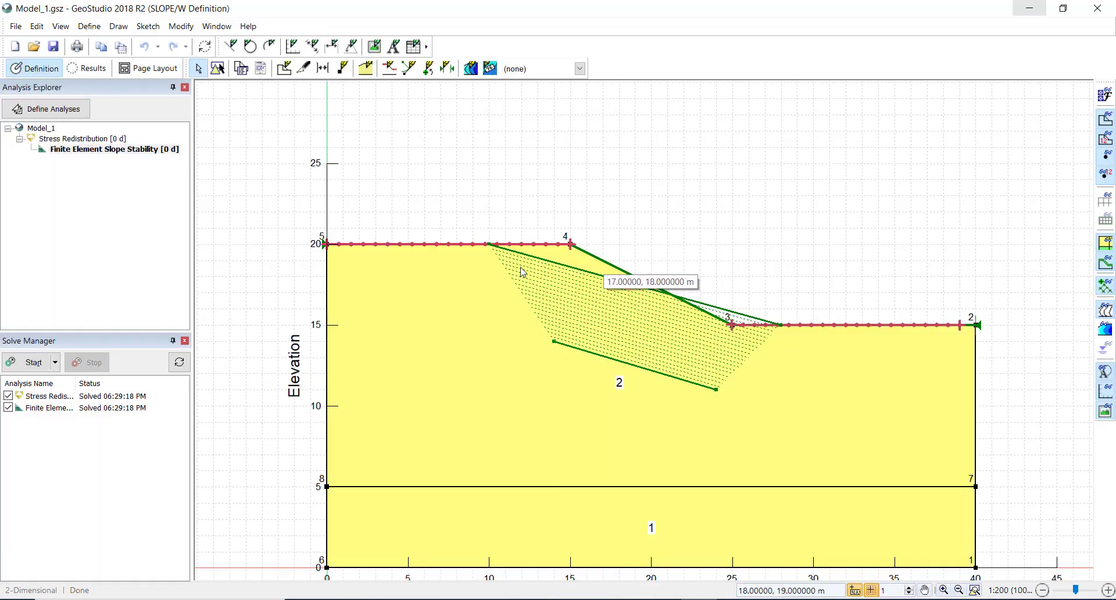
{"action": "left_click", "coordinate": [50, 409]}
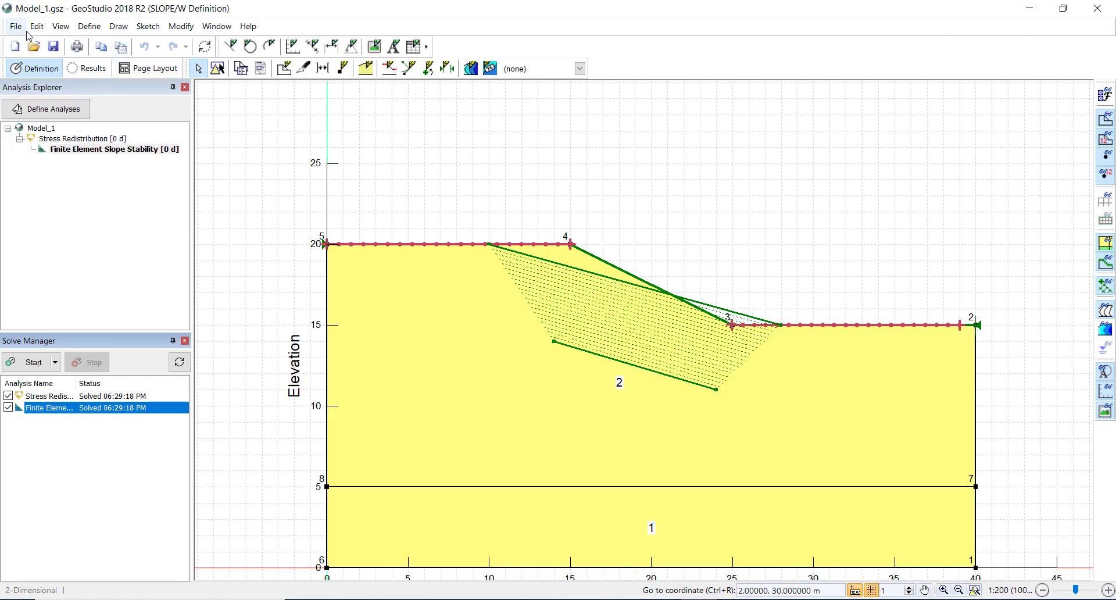
Reopen Model_2.gsz, selecting the first SLOPE/W analysis and including Insitu for solving
{"action": "left_click", "coordinate": [35, 46]}
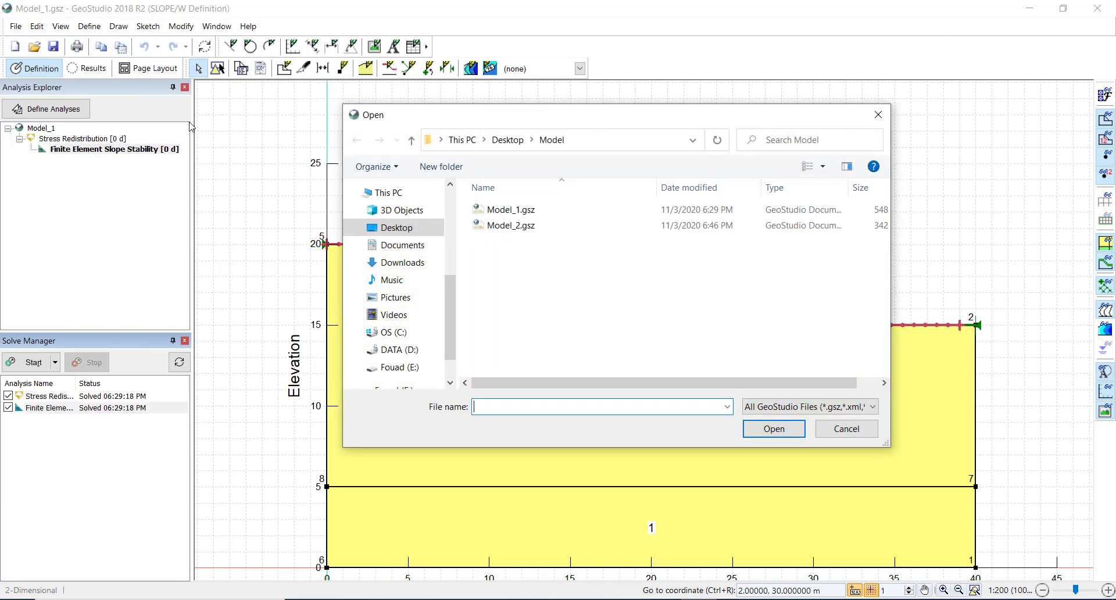
{"action": "double_click", "coordinate": [495, 224]}
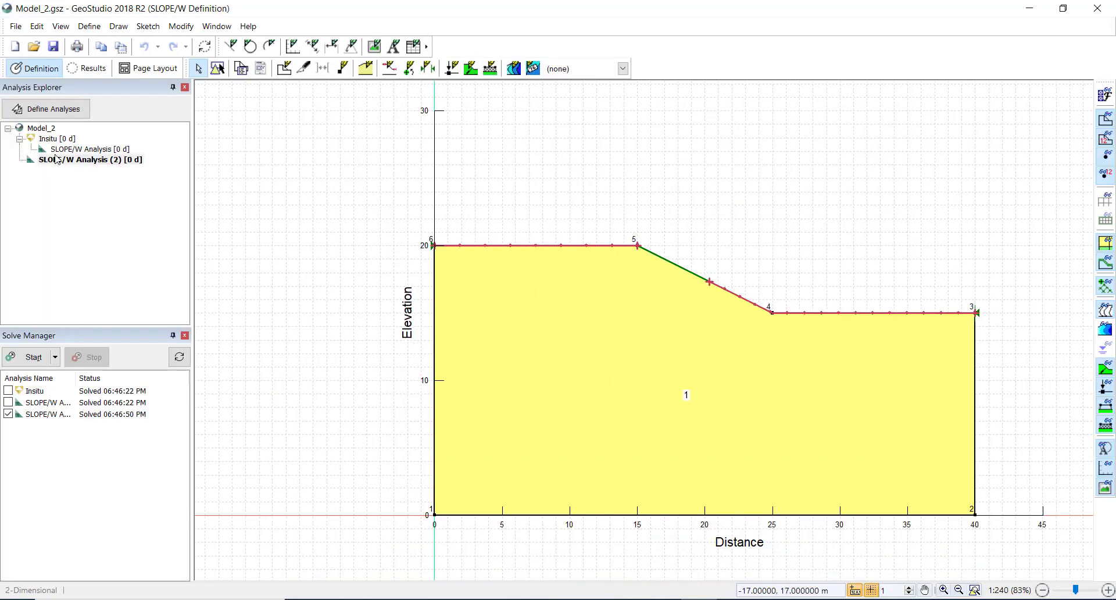
{"action": "left_click", "coordinate": [56, 152]}
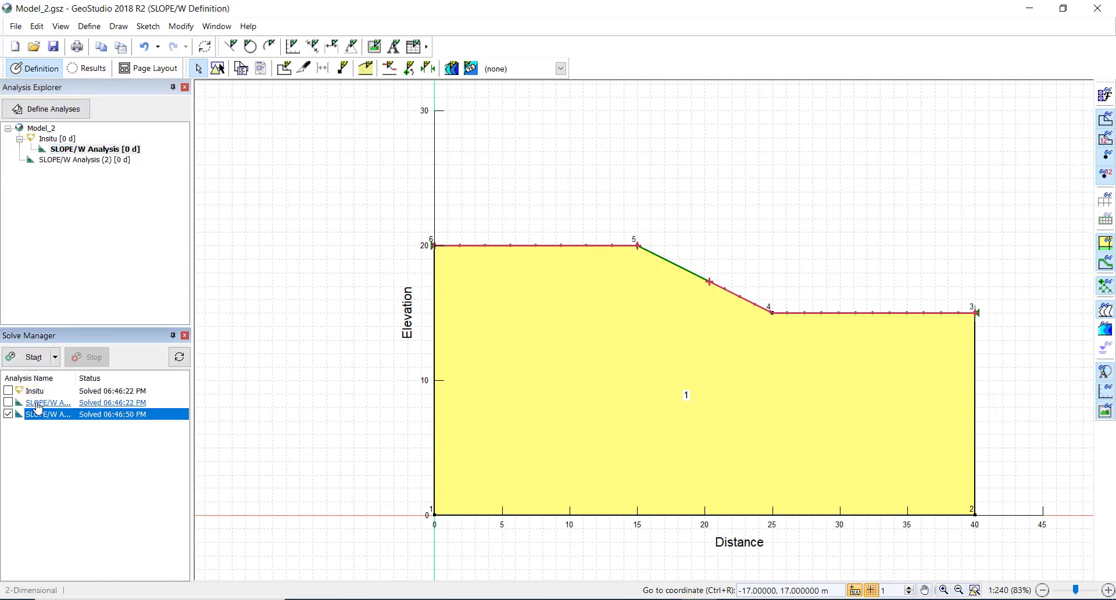
{"action": "left_click", "coordinate": [17, 404]}
{"action": "left_click", "coordinate": [9, 391]}
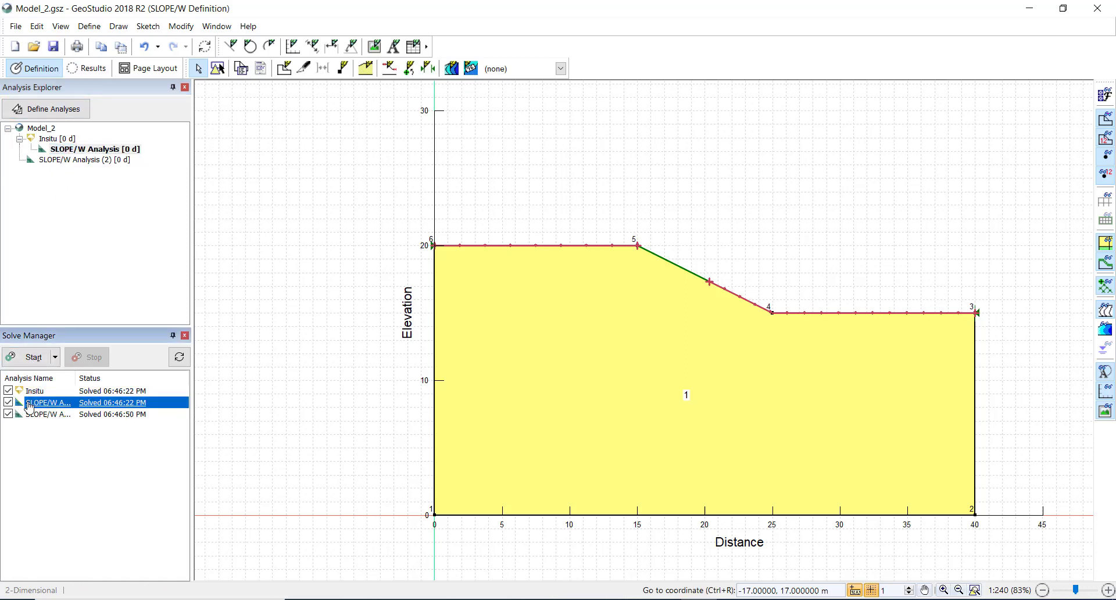
Load the first SLOPE/W analysis results (safety factor 1.498), then minimize GeoStudio
{"action": "left_click", "coordinate": [95, 160]}
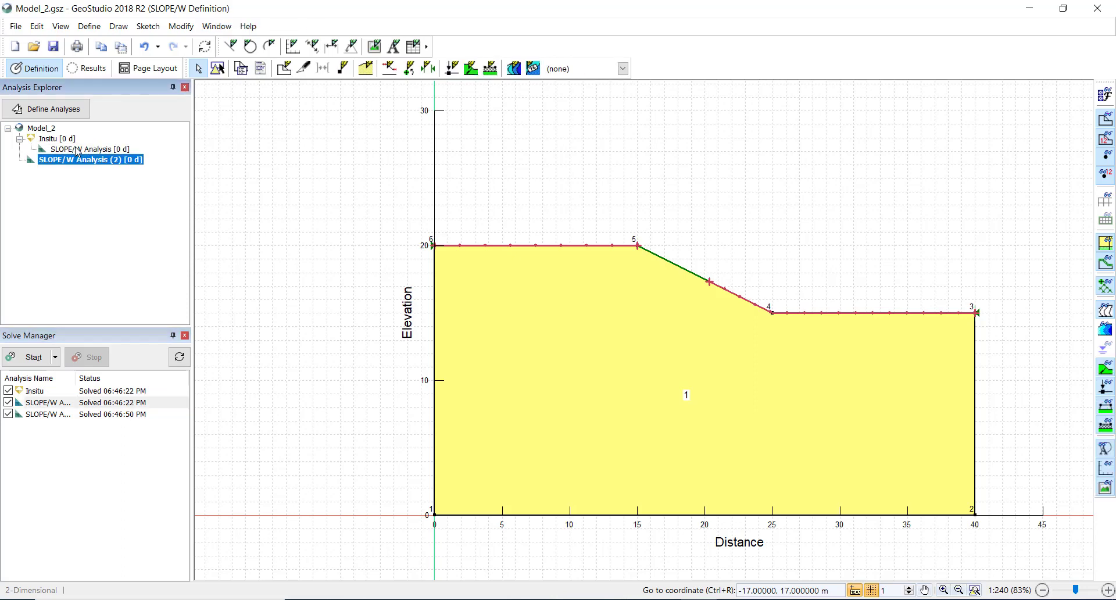
{"action": "left_click", "coordinate": [87, 68]}
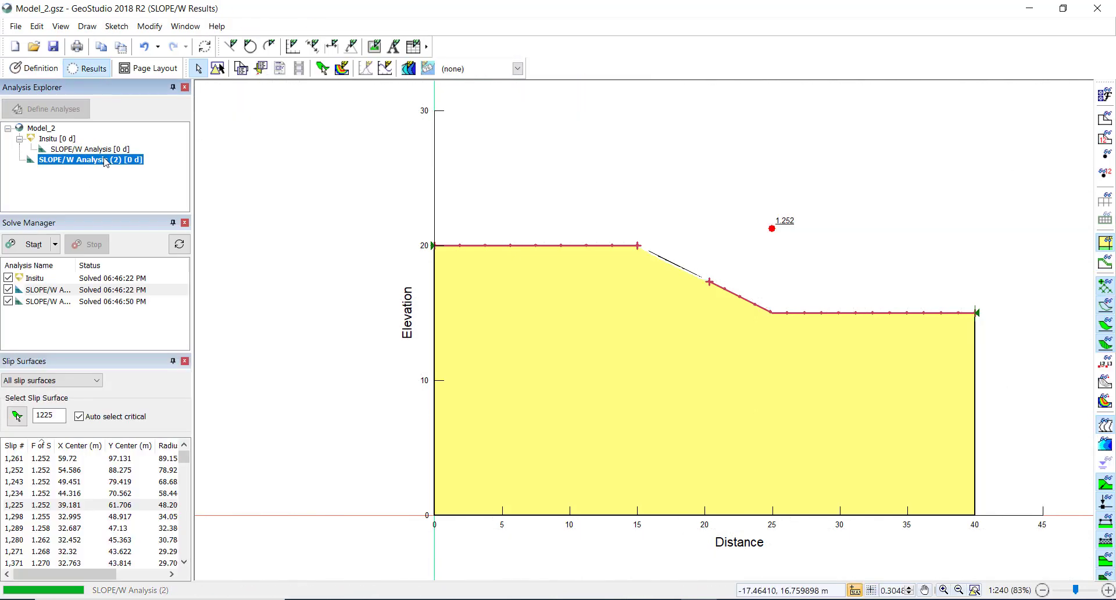
{"action": "left_click", "coordinate": [36, 289]}
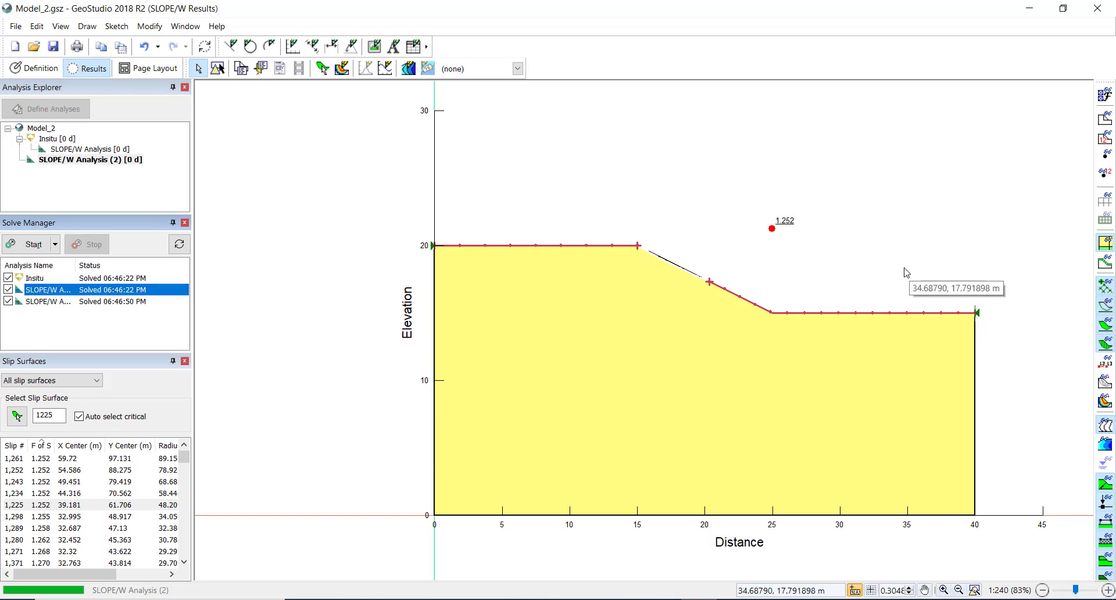
{"action": "left_click", "coordinate": [82, 149]}
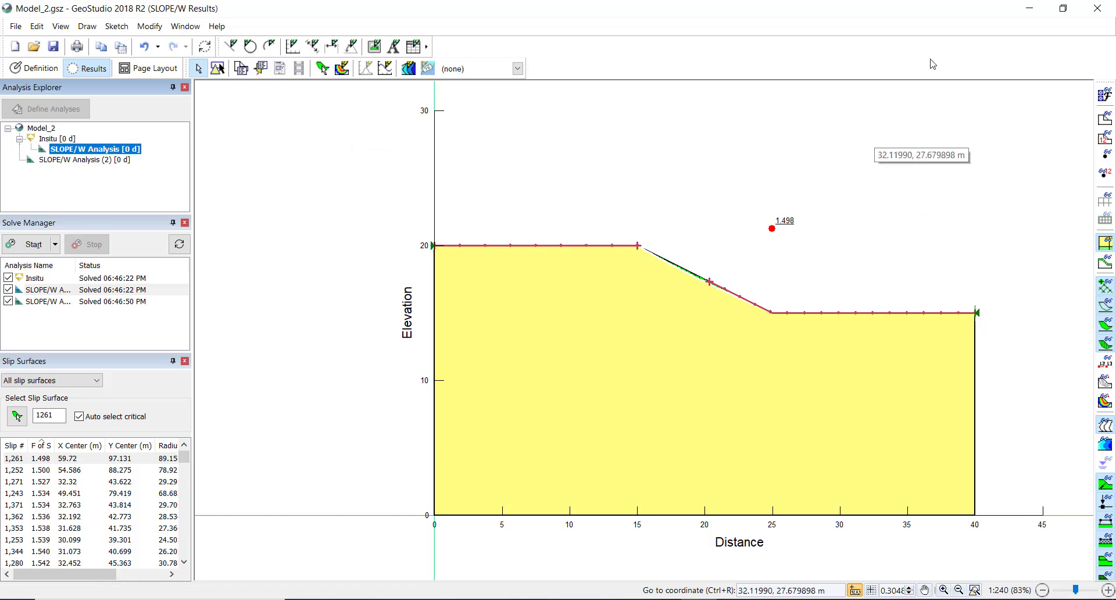
{"action": "left_click", "coordinate": [1029, 8]}
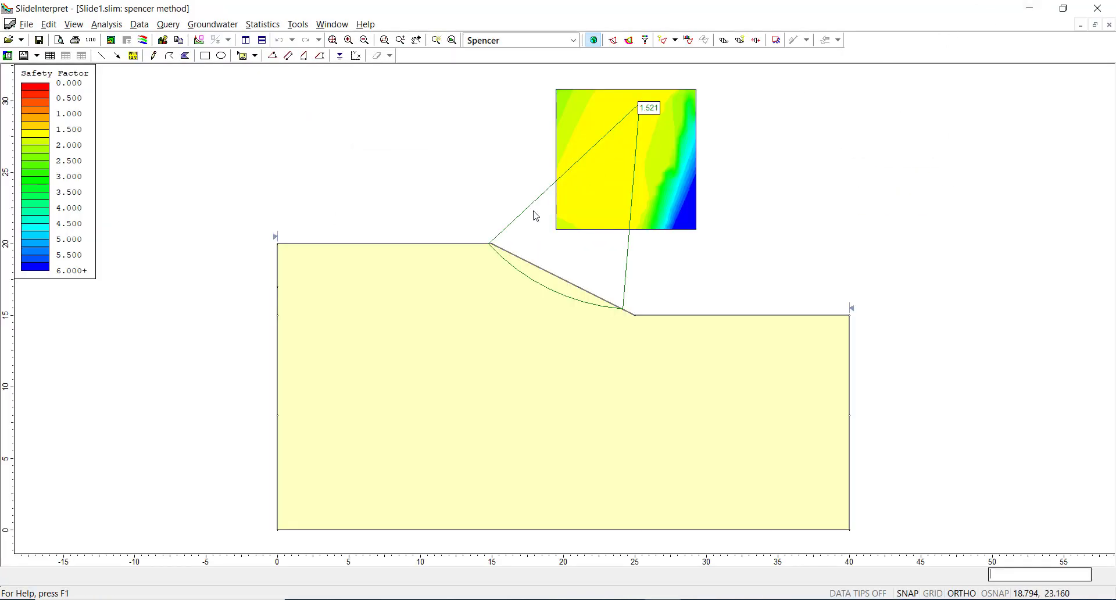
Minimize SlideInterpret to reveal GTS NX with the 1.55938 SRM safety factor beside the mesh
{"action": "left_click", "coordinate": [1029, 8]}
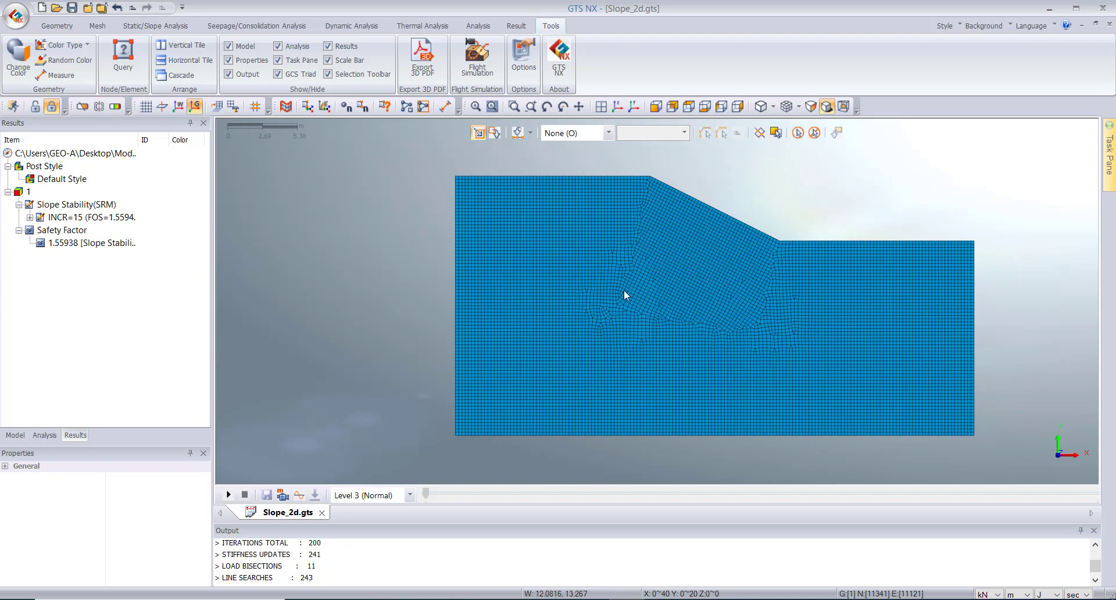
Show the TOTAL TRANSL. displacement contour for increment INCR=15
{"action": "left_click", "coordinate": [30, 218]}
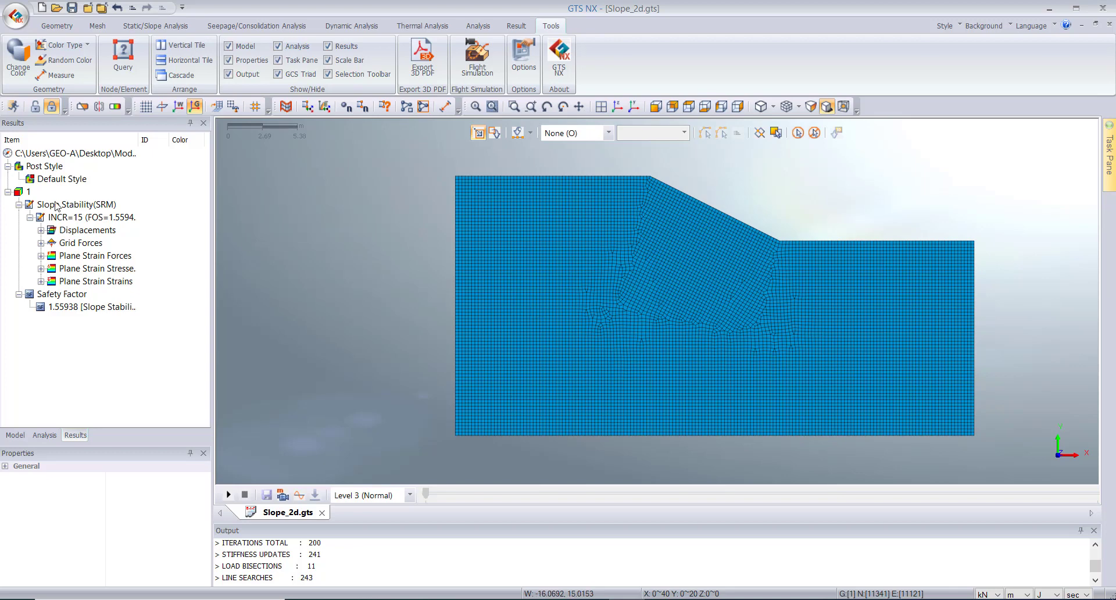
{"action": "left_click", "coordinate": [41, 231]}
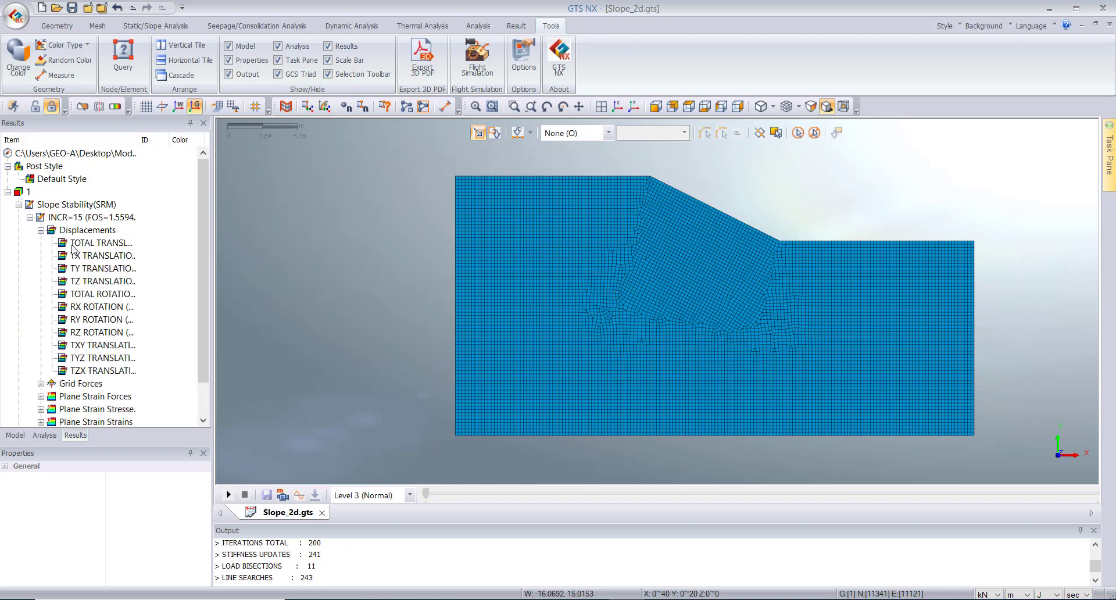
{"action": "double_click", "coordinate": [79, 266]}
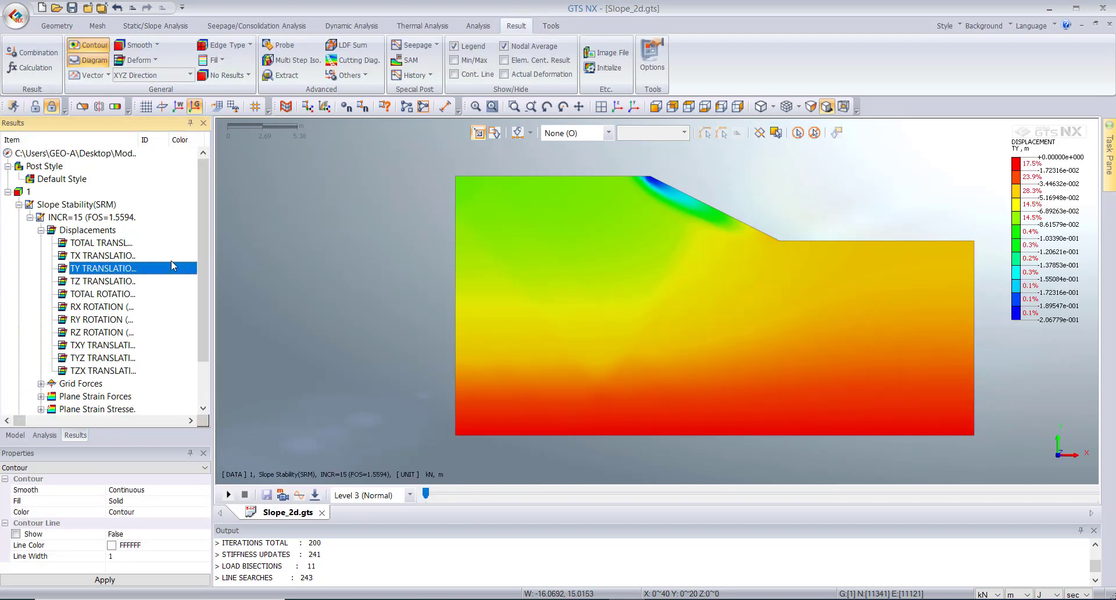
{"action": "left_click", "coordinate": [71, 244]}
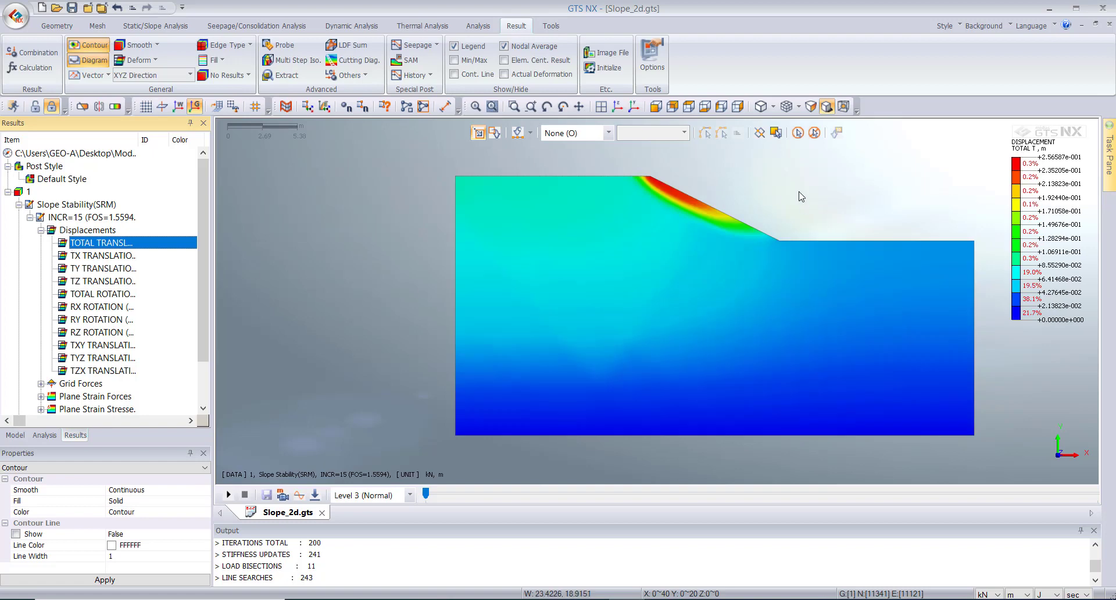
Change the contour legend's Color Type to recolour the displacement plot
{"action": "right_click", "coordinate": [1016, 189]}
{"action": "mouse_move", "coordinate": [1038, 232]}
{"action": "left_click", "coordinate": [1046, 473]}
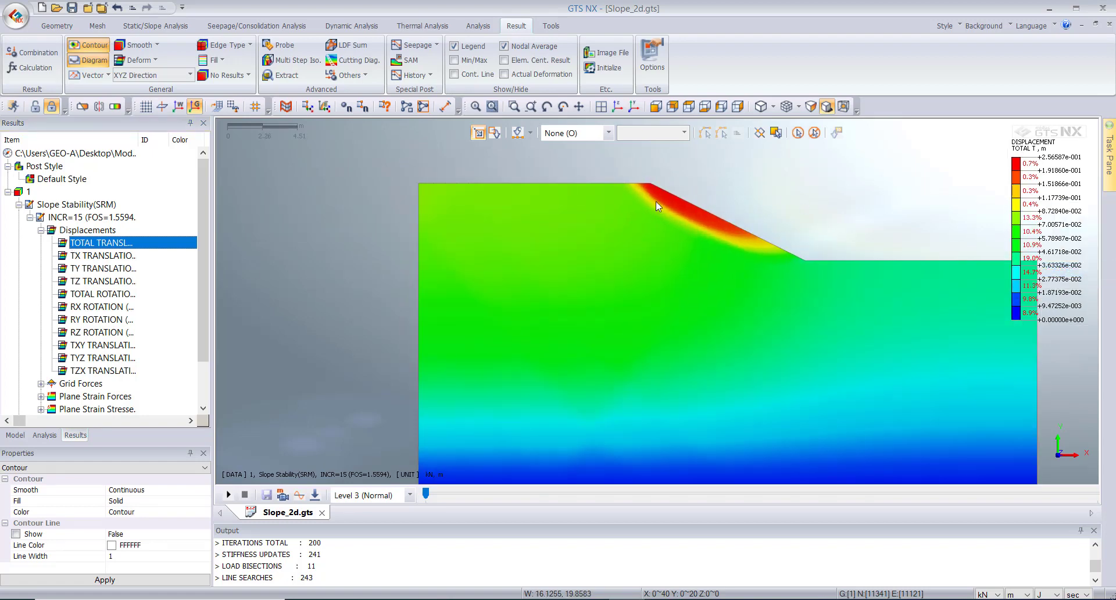
{"action": "scroll", "coordinate": [661, 201], "scroll_direction": "down", "scroll_amount": 1}
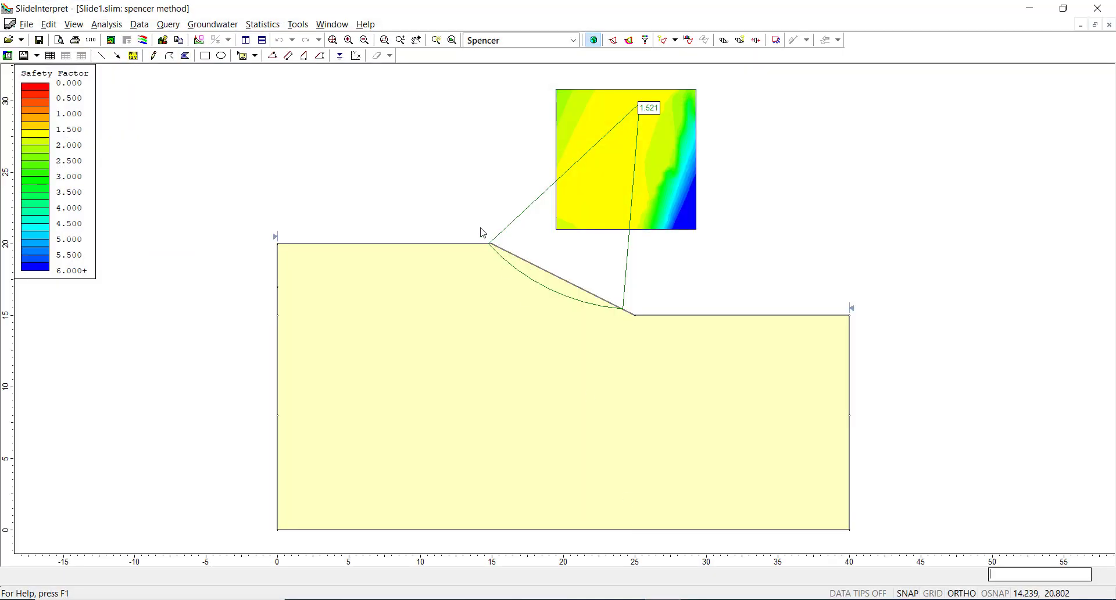
{"action": "scroll", "coordinate": [491, 247], "scroll_direction": "up", "scroll_amount": 1}
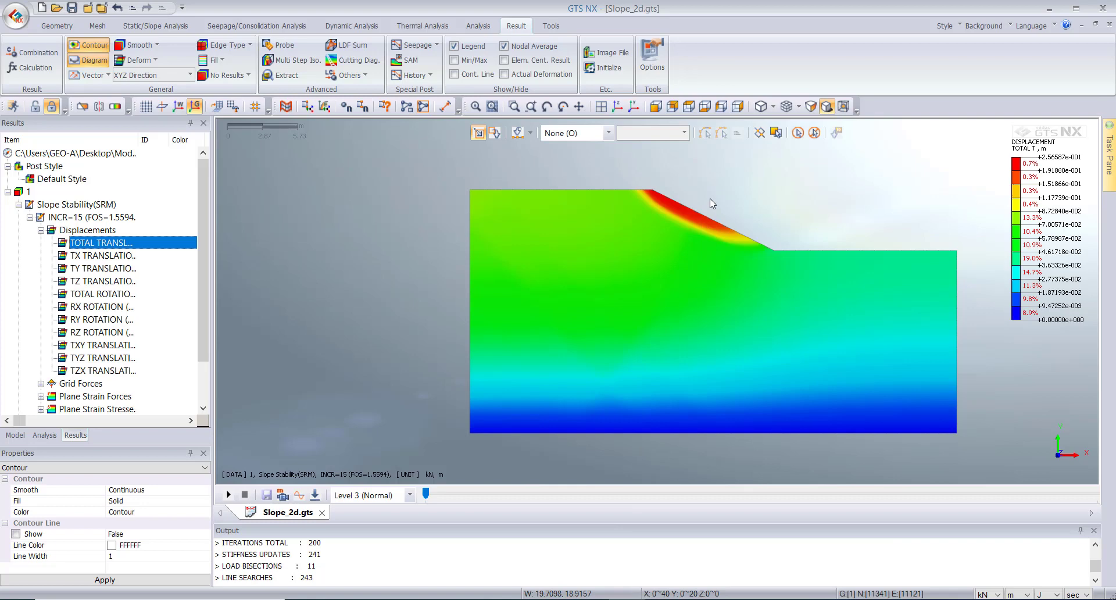
Try the Probe and Extract result tools on the displacement plot
{"action": "scroll", "coordinate": [678, 161], "scroll_direction": "up", "scroll_amount": 2}
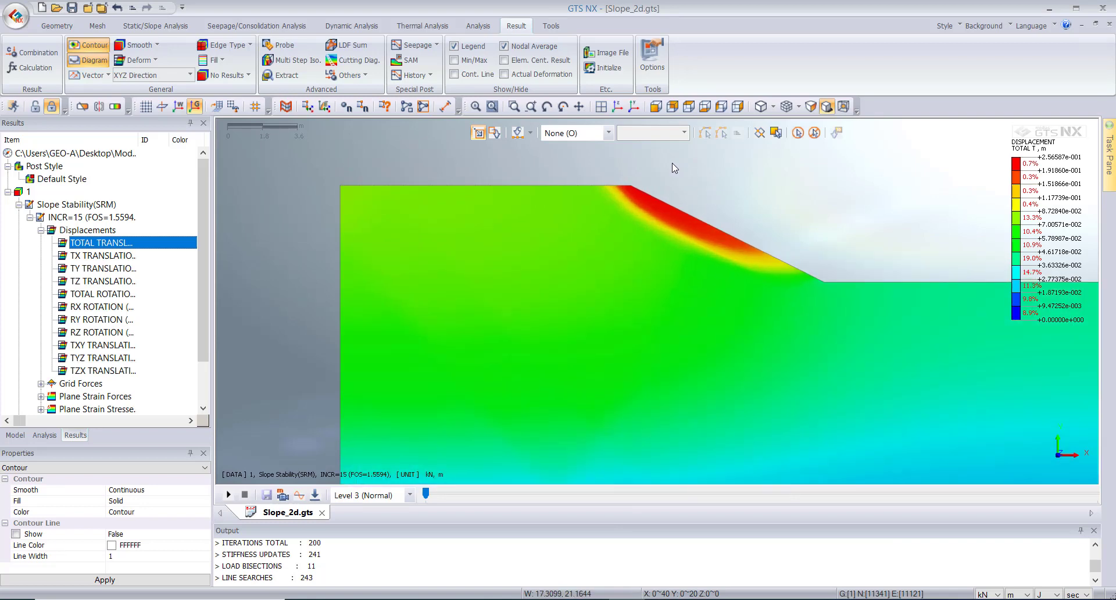
{"action": "scroll", "coordinate": [580, 184], "scroll_direction": "down", "scroll_amount": 1}
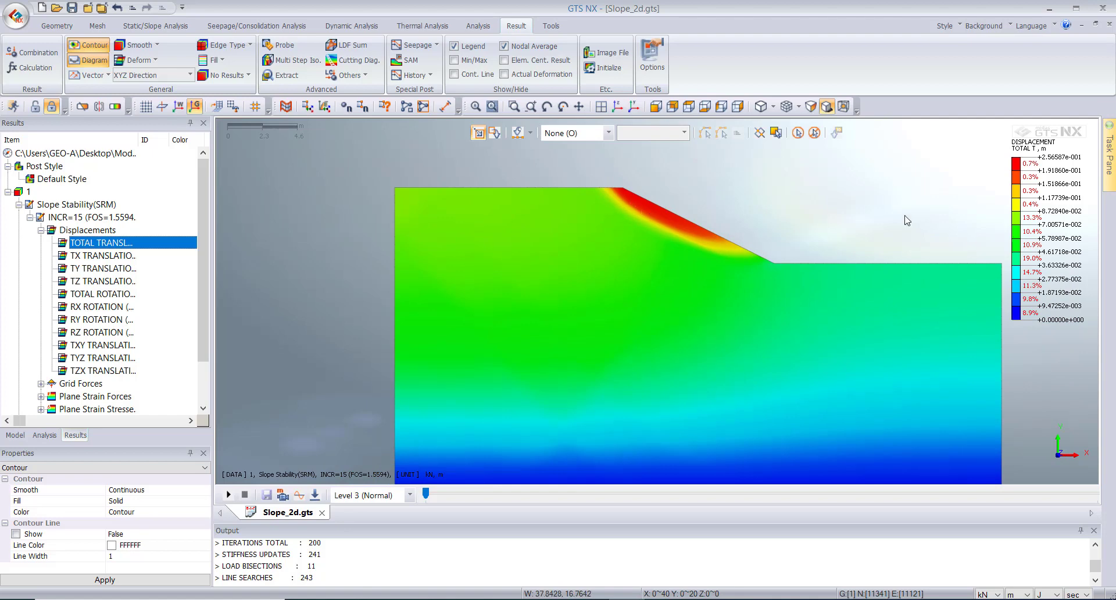
{"action": "left_click", "coordinate": [293, 48]}
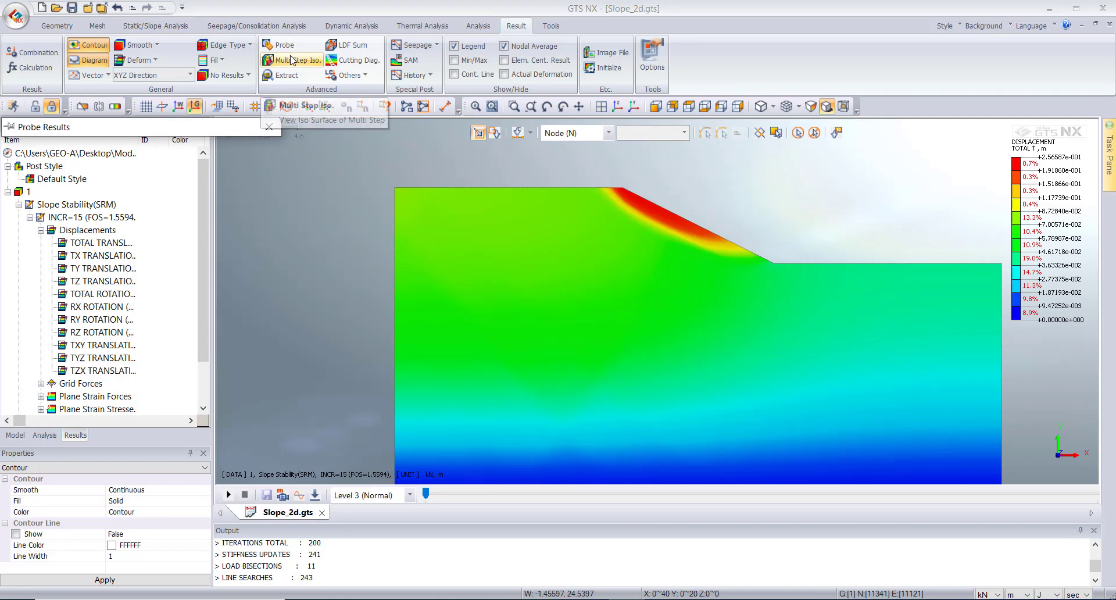
{"action": "left_click", "coordinate": [283, 75]}
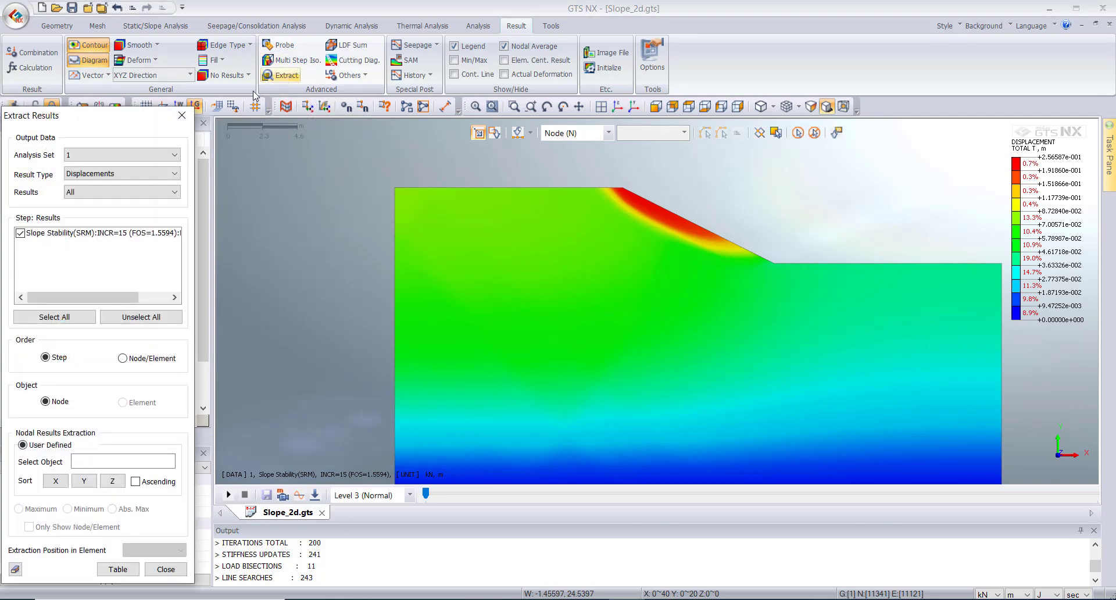
{"action": "left_click", "coordinate": [182, 115]}
Show banded Fringe contours on the undeformed slope and expand Plane Strain Strains
{"action": "left_click", "coordinate": [134, 61]}
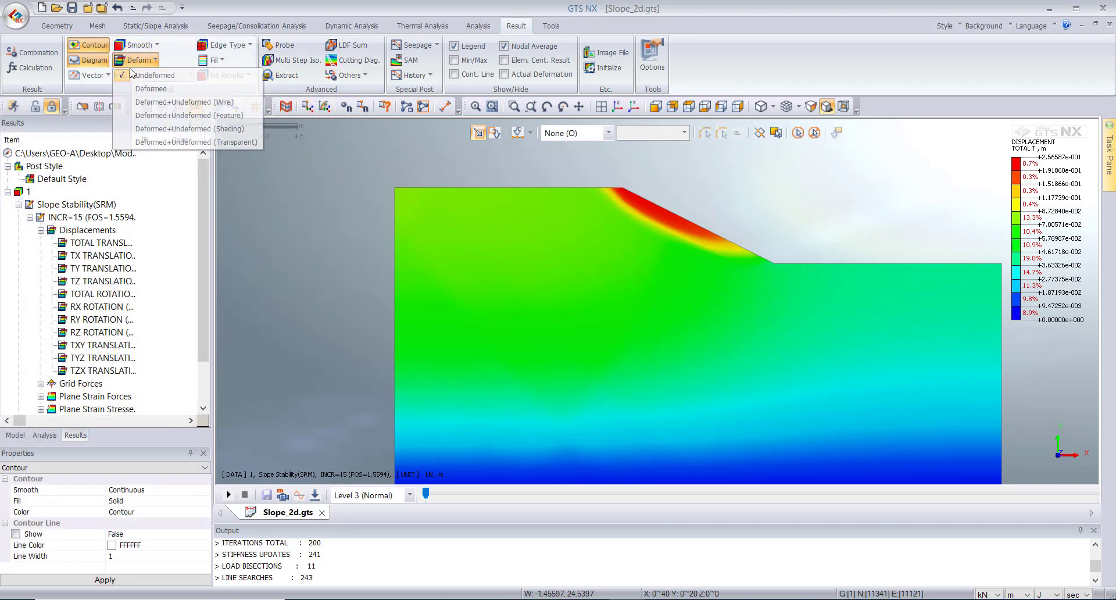
{"action": "left_click", "coordinate": [151, 88]}
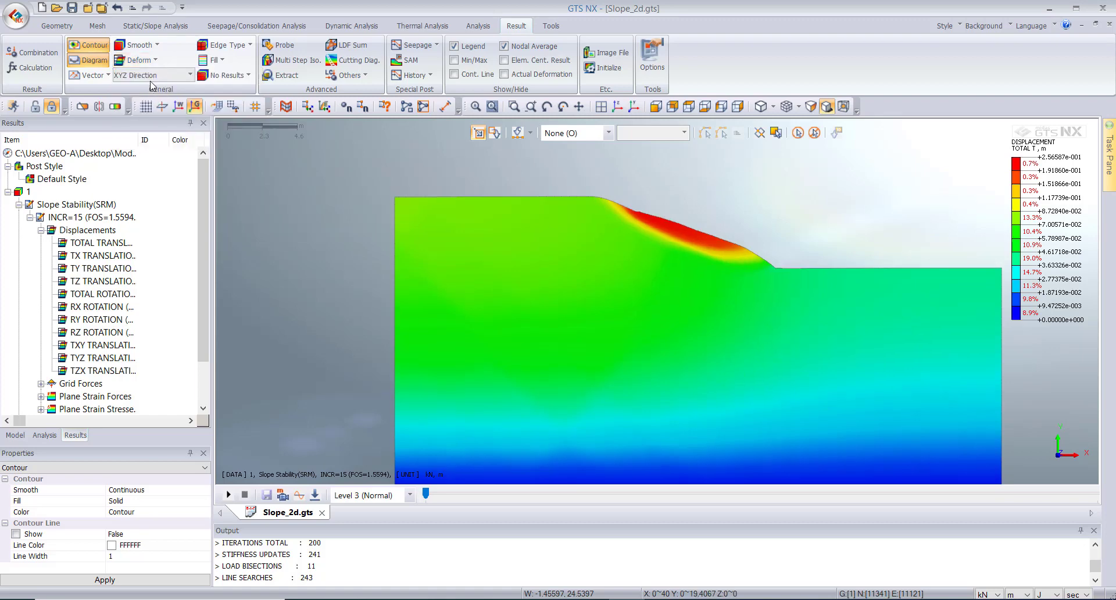
{"action": "left_click", "coordinate": [139, 61]}
{"action": "left_click", "coordinate": [139, 63]}
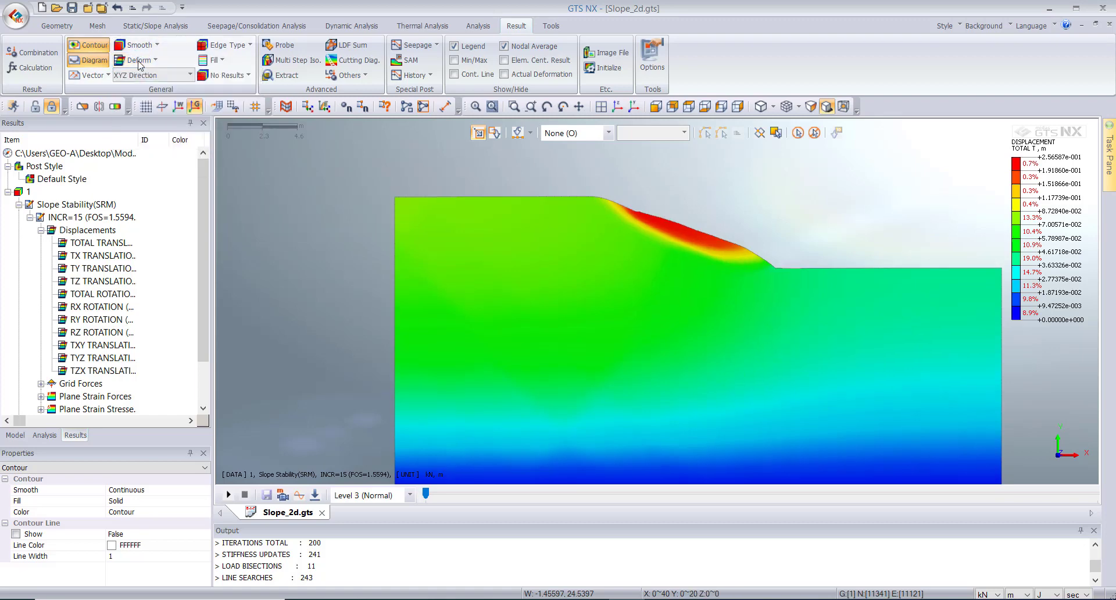
{"action": "left_click", "coordinate": [135, 45]}
{"action": "left_click", "coordinate": [143, 74]}
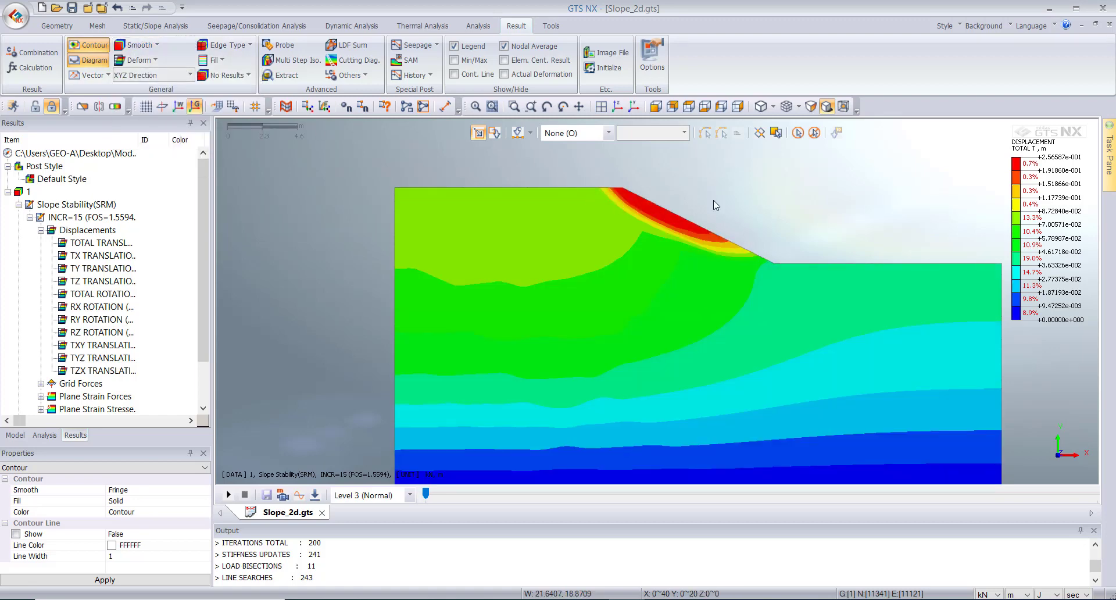
{"action": "scroll", "coordinate": [709, 216], "scroll_direction": "up", "scroll_amount": 2}
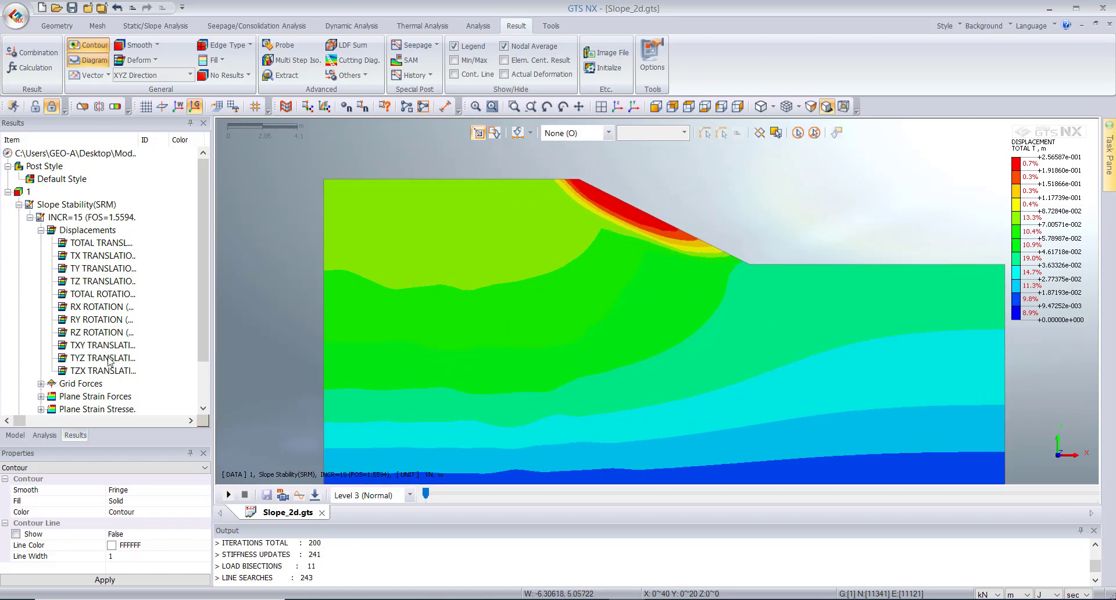
{"action": "scroll", "coordinate": [109, 363], "scroll_direction": "down", "scroll_amount": 2}
{"action": "left_click", "coordinate": [41, 371]}
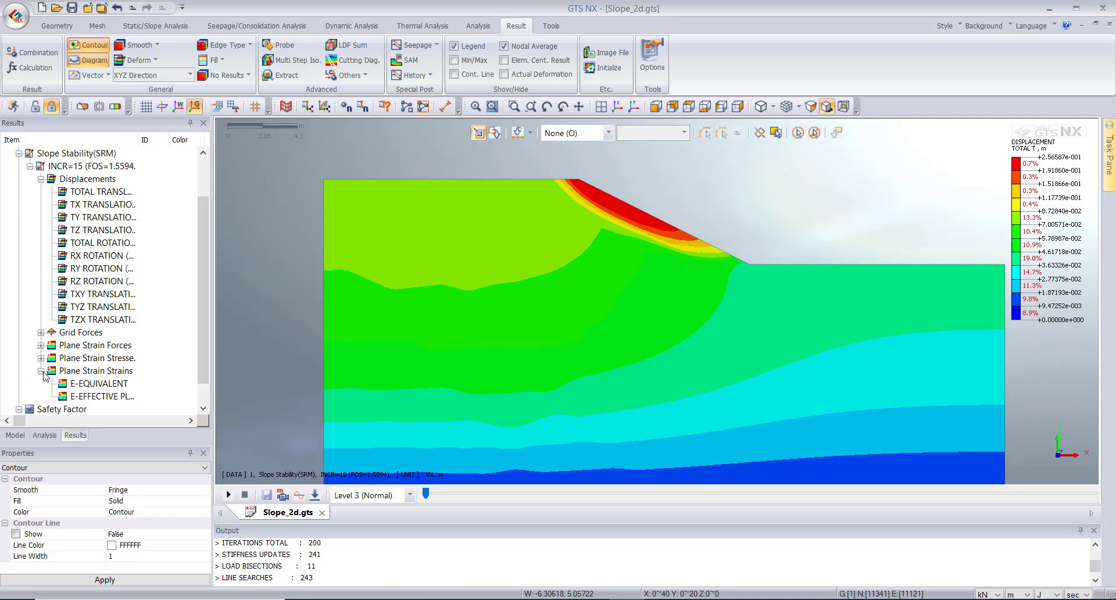
Show the E-EFFECTIVE PLASTIC strain contour after checking E-EQUIVALENT, and enlarge the Properties panel
{"action": "double_click", "coordinate": [88, 397]}
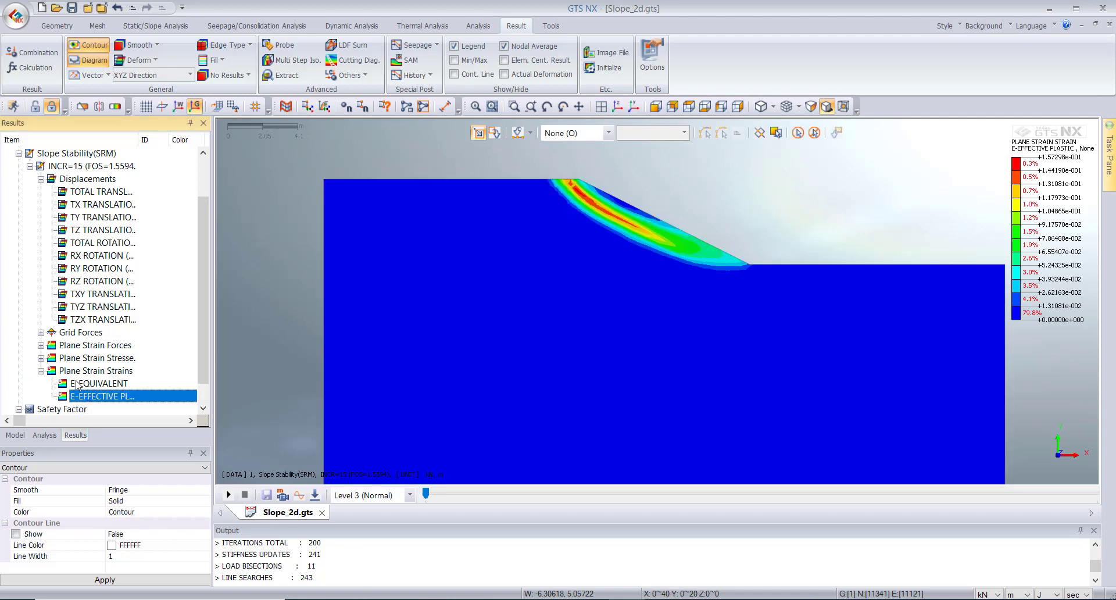
{"action": "double_click", "coordinate": [77, 385]}
{"action": "double_click", "coordinate": [91, 396]}
{"action": "scroll", "coordinate": [685, 242], "scroll_direction": "up", "scroll_amount": 2}
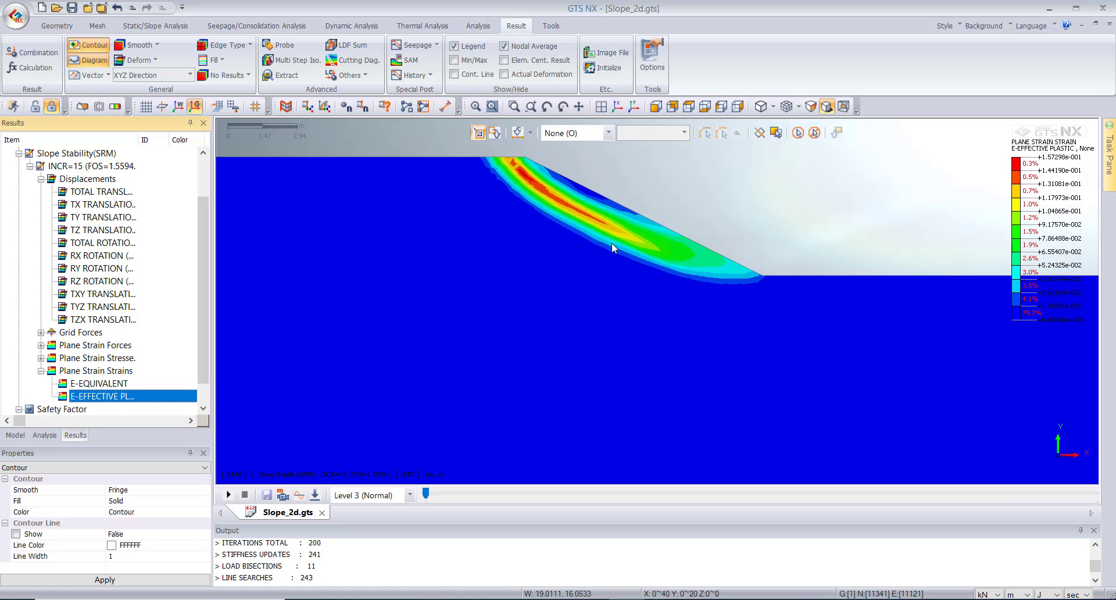
{"action": "scroll", "coordinate": [532, 228], "scroll_direction": "down", "scroll_amount": 2}
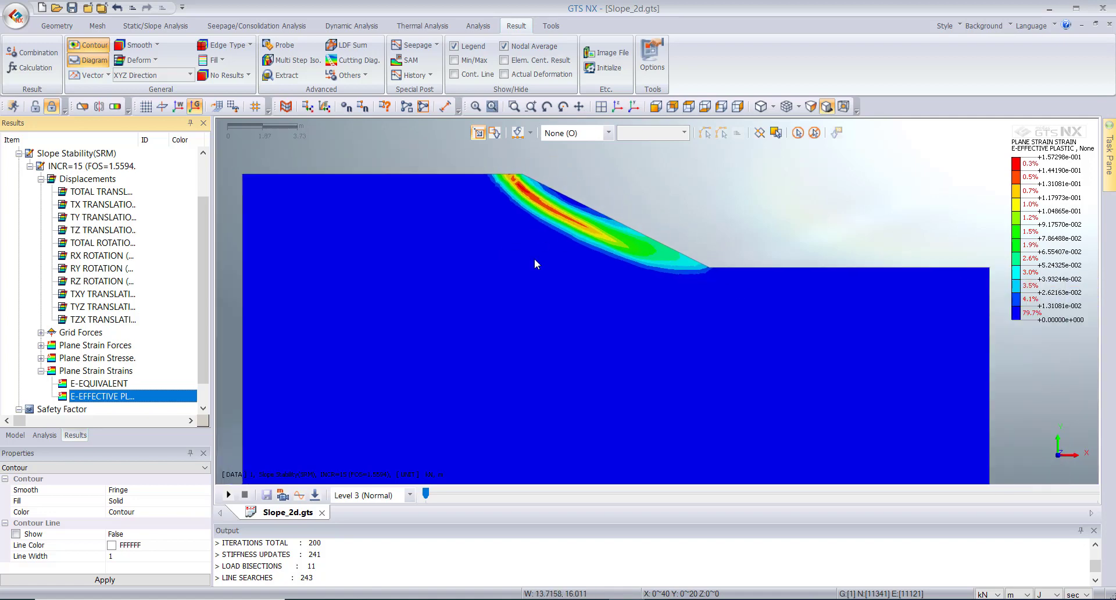
{"action": "scroll", "coordinate": [535, 263], "scroll_direction": "down", "scroll_amount": 1}
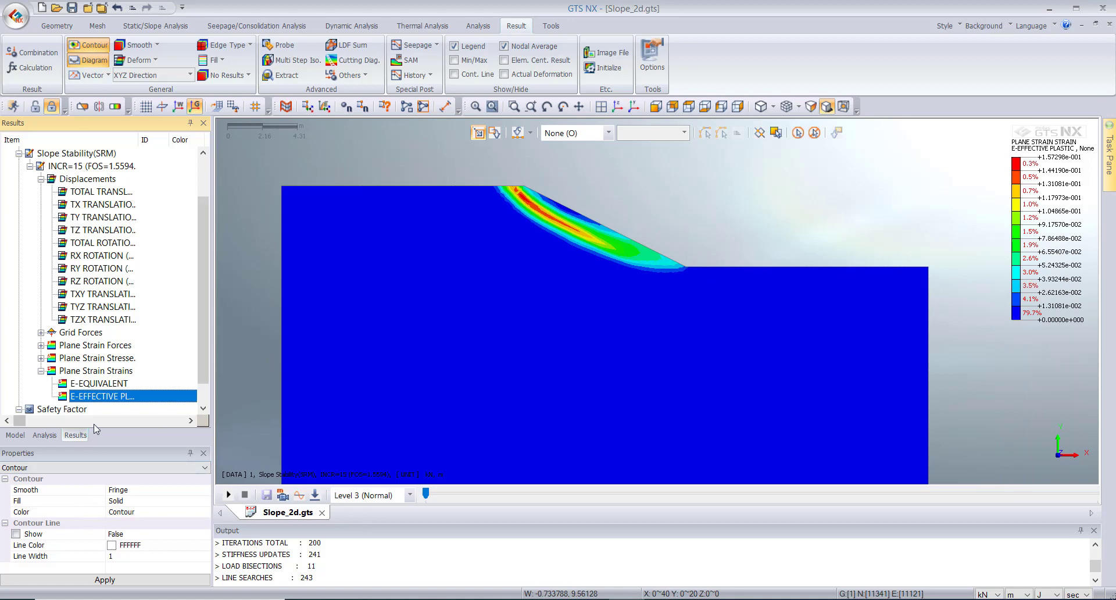
{"action": "left_click_drag", "start_coordinate": [95, 448], "coordinate": [95, 349]}
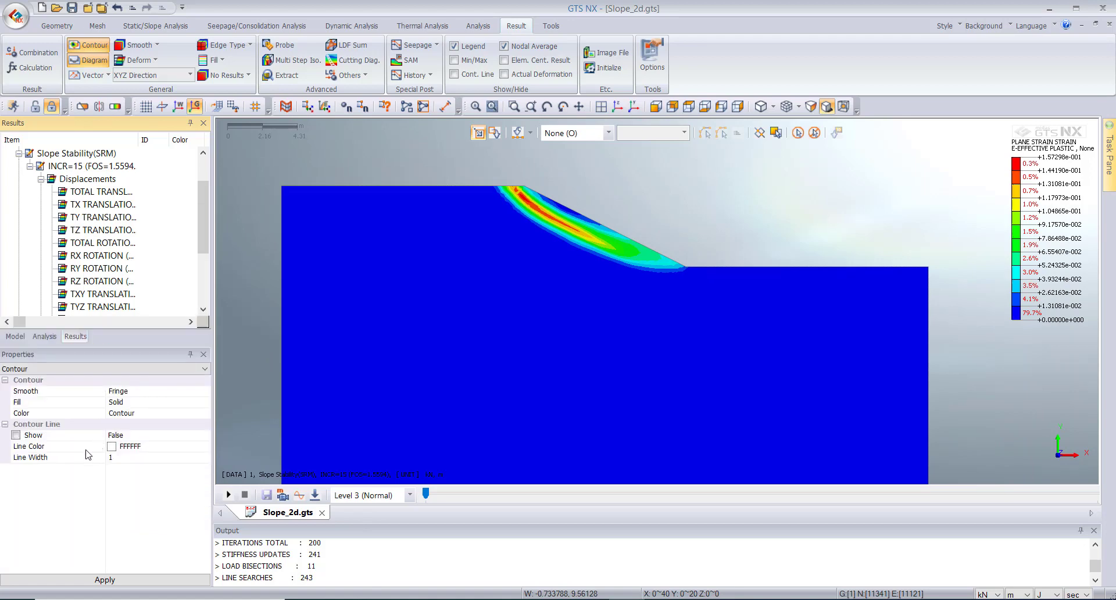
Turn on contour lines for the effective plastic strain plot and apply
{"action": "left_click", "coordinate": [16, 435]}
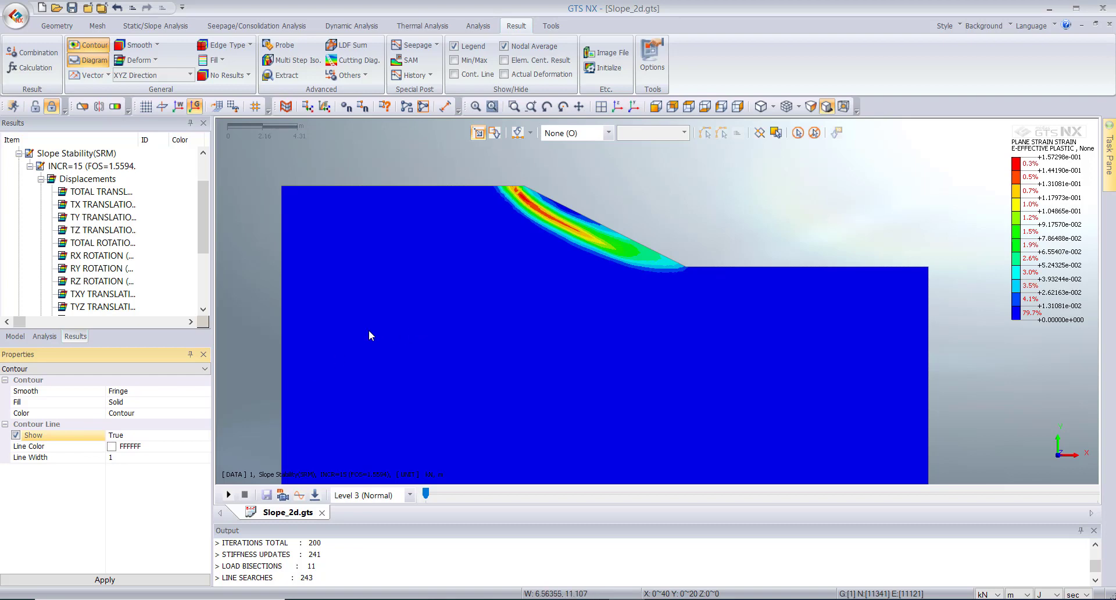
{"action": "left_click", "coordinate": [105, 579]}
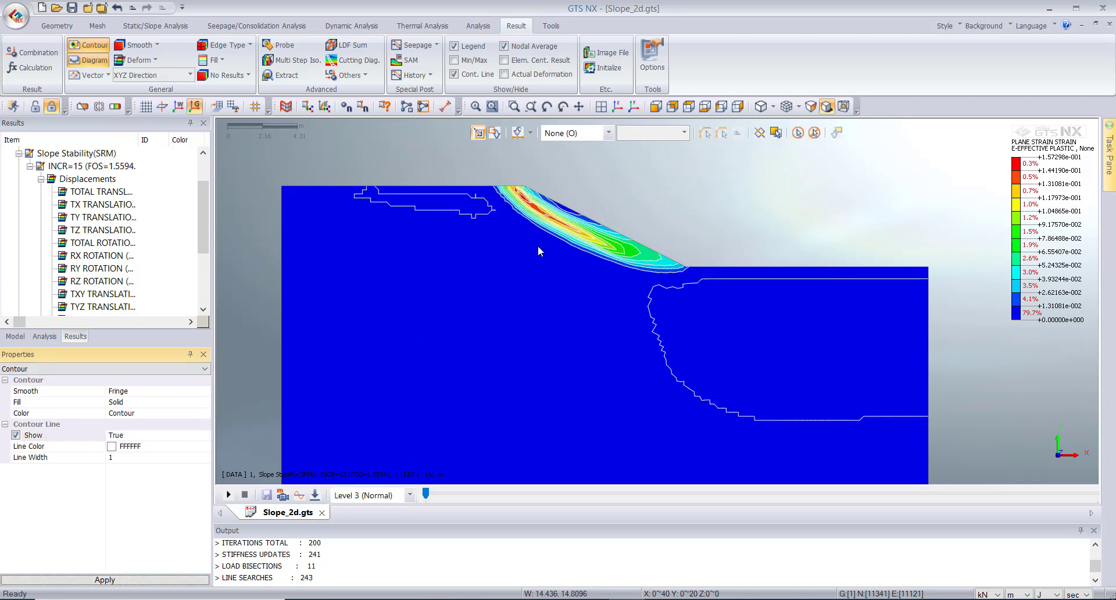
{"action": "scroll", "coordinate": [549, 209], "scroll_direction": "up", "scroll_amount": 2}
{"action": "scroll", "coordinate": [516, 222], "scroll_direction": "up", "scroll_amount": 1}
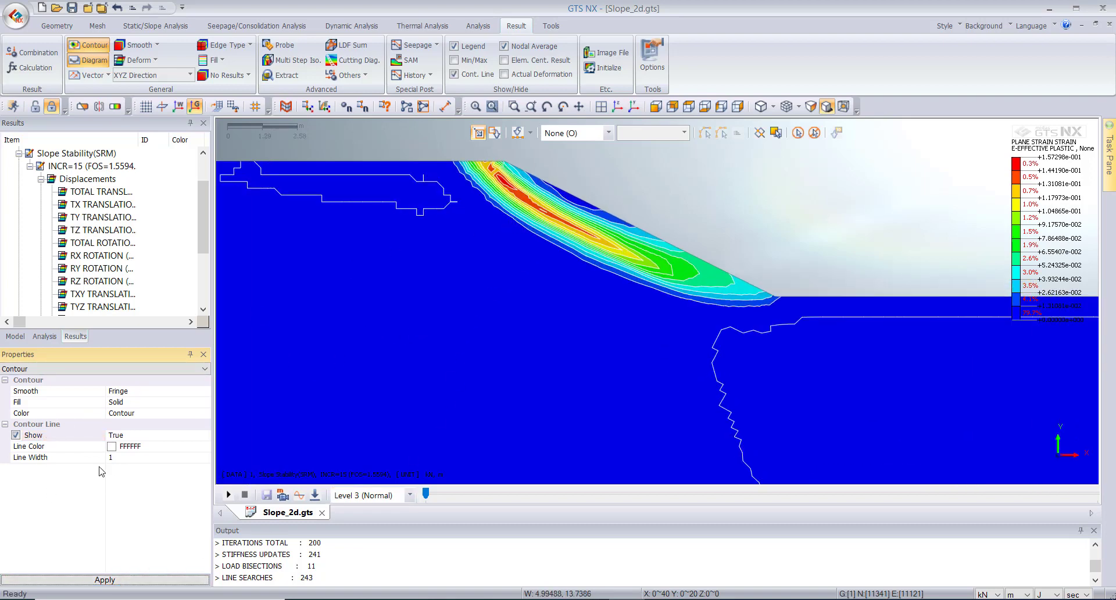
Change the contour Line Color from FFFFFF to black (000000) and apply
{"action": "left_click", "coordinate": [116, 446]}
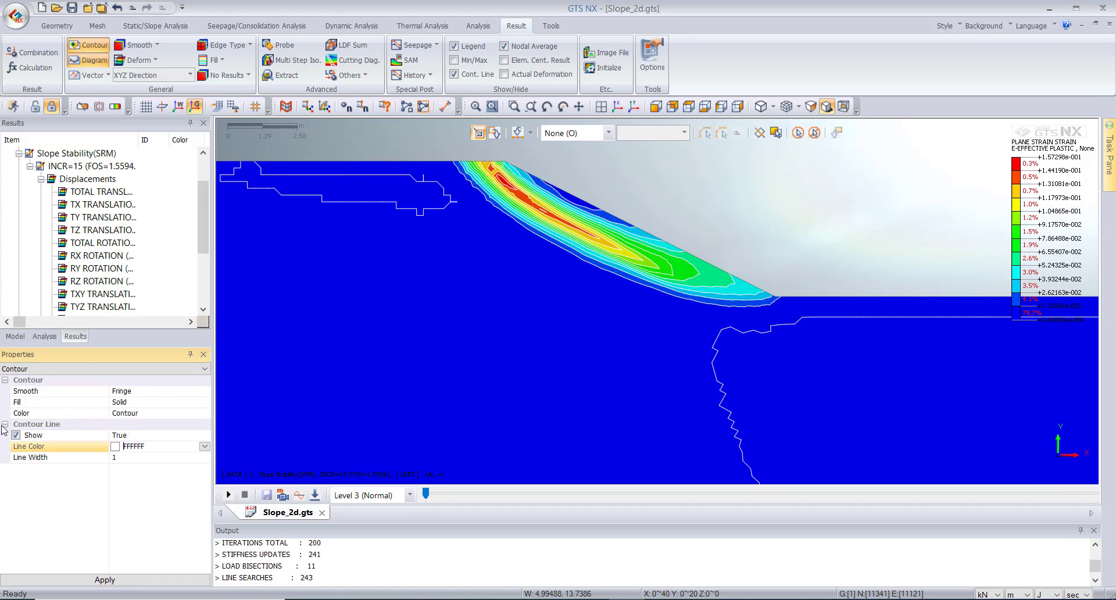
{"action": "left_click", "coordinate": [204, 446]}
{"action": "left_click", "coordinate": [143, 302]}
{"action": "left_click", "coordinate": [131, 580]}
{"action": "scroll", "coordinate": [516, 343], "scroll_direction": "down", "scroll_amount": 2}
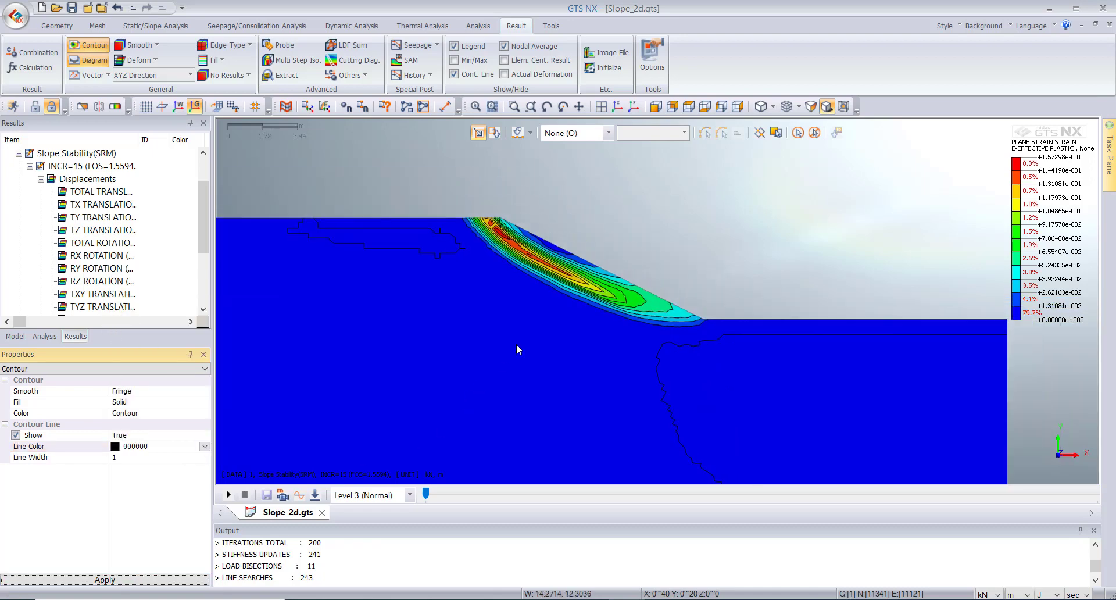
{"action": "scroll", "coordinate": [619, 194], "scroll_direction": "up", "scroll_amount": 2}
{"action": "scroll", "coordinate": [620, 194], "scroll_direction": "down", "scroll_amount": 3}
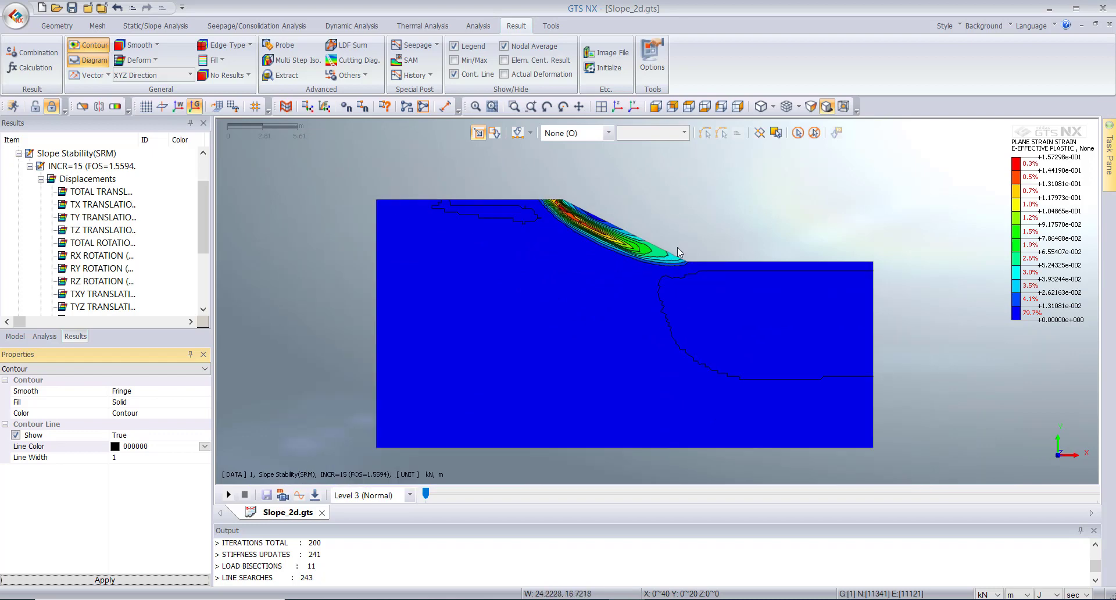
{"action": "scroll", "coordinate": [550, 192], "scroll_direction": "up", "scroll_amount": 2}
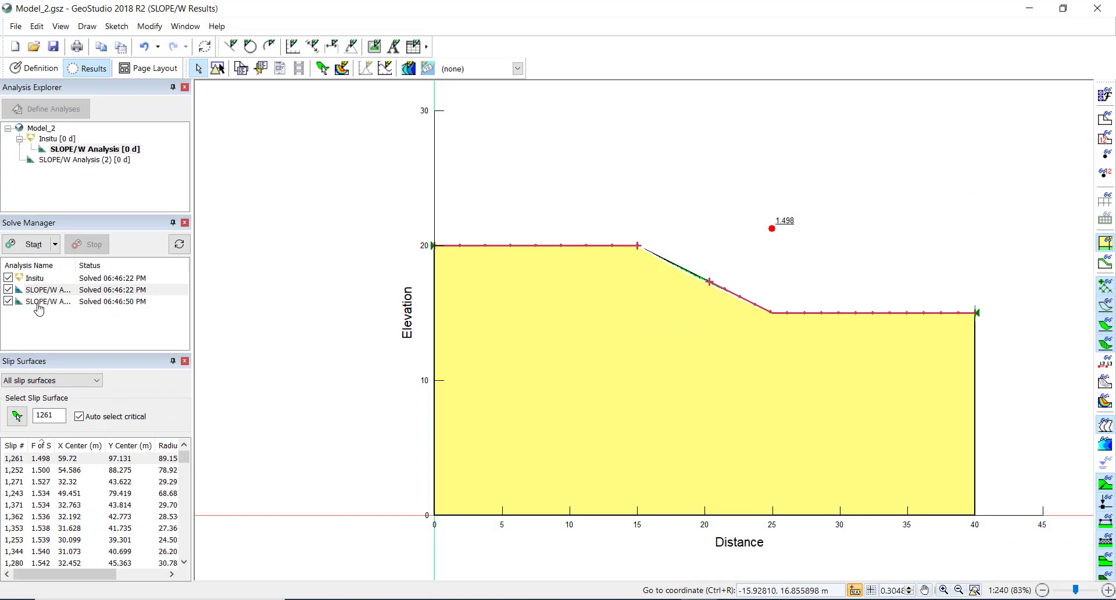
Switch between the two SLOPE/W analyses and zoom around the critical slip surface with factor of safety 1.498
{"action": "left_click", "coordinate": [40, 303]}
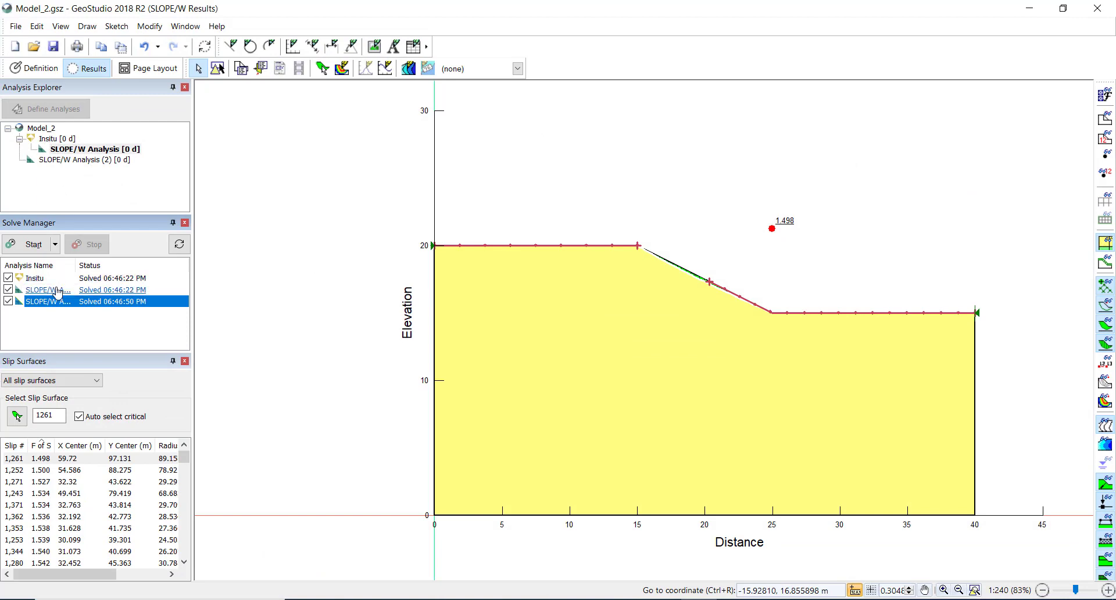
{"action": "left_click", "coordinate": [57, 290]}
{"action": "scroll", "coordinate": [705, 304], "scroll_direction": "up", "scroll_amount": 5}
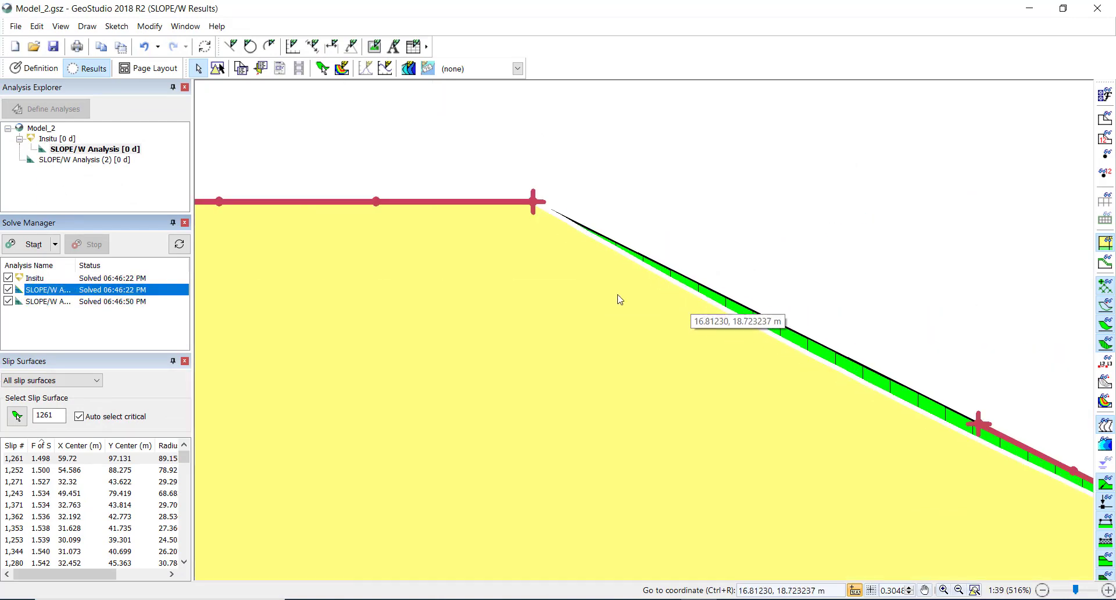
{"action": "scroll", "coordinate": [755, 406], "scroll_direction": "down", "scroll_amount": 3}
{"action": "scroll", "coordinate": [461, 324], "scroll_direction": "up", "scroll_amount": 2}
{"action": "scroll", "coordinate": [592, 316], "scroll_direction": "down", "scroll_amount": 5}
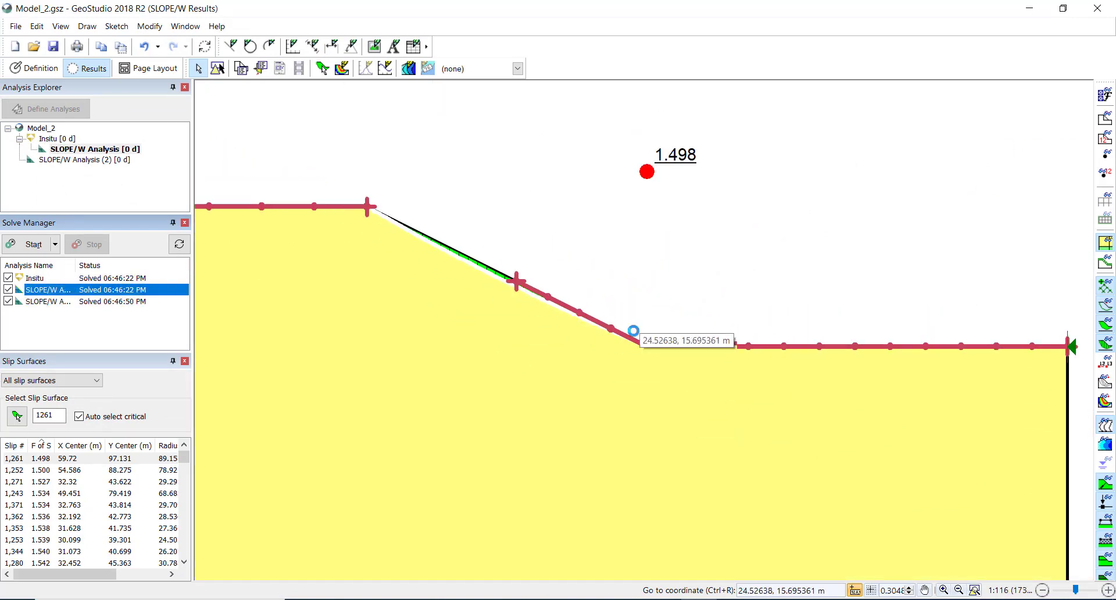
{"action": "scroll", "coordinate": [580, 322], "scroll_direction": "up", "scroll_amount": 2}
{"action": "scroll", "coordinate": [764, 194], "scroll_direction": "down", "scroll_amount": 4}
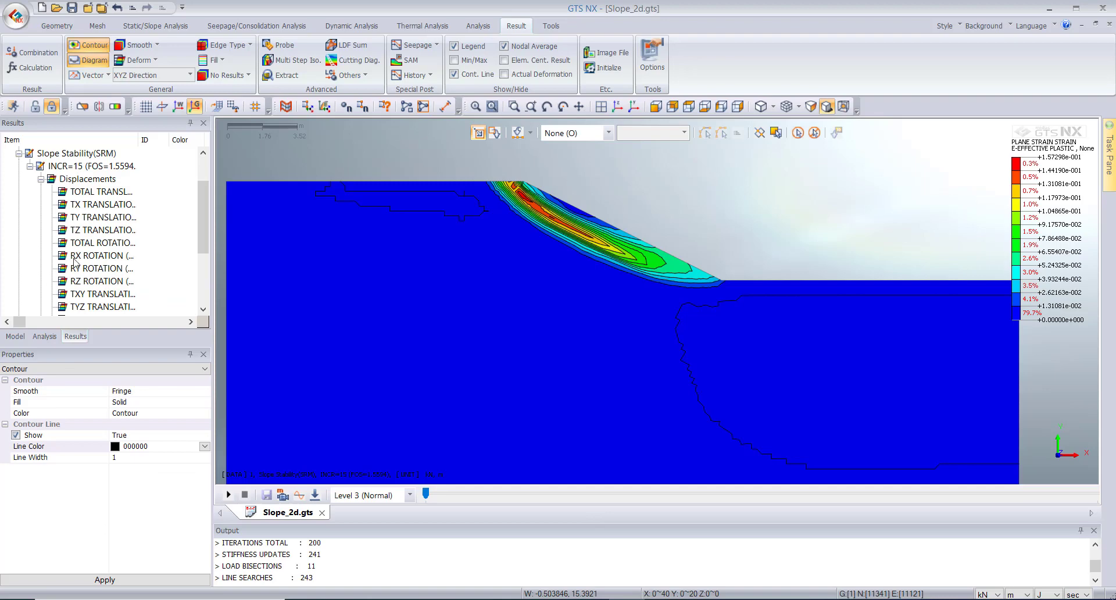
Show the TOTAL TRANSLATION contour with Min/Max labels, marking the 0.256587 m maximum near the crest
{"action": "scroll", "coordinate": [74, 263], "scroll_direction": "up", "scroll_amount": 2}
{"action": "scroll", "coordinate": [68, 232], "scroll_direction": "down", "scroll_amount": 3}
{"action": "scroll", "coordinate": [75, 271], "scroll_direction": "up", "scroll_amount": 2}
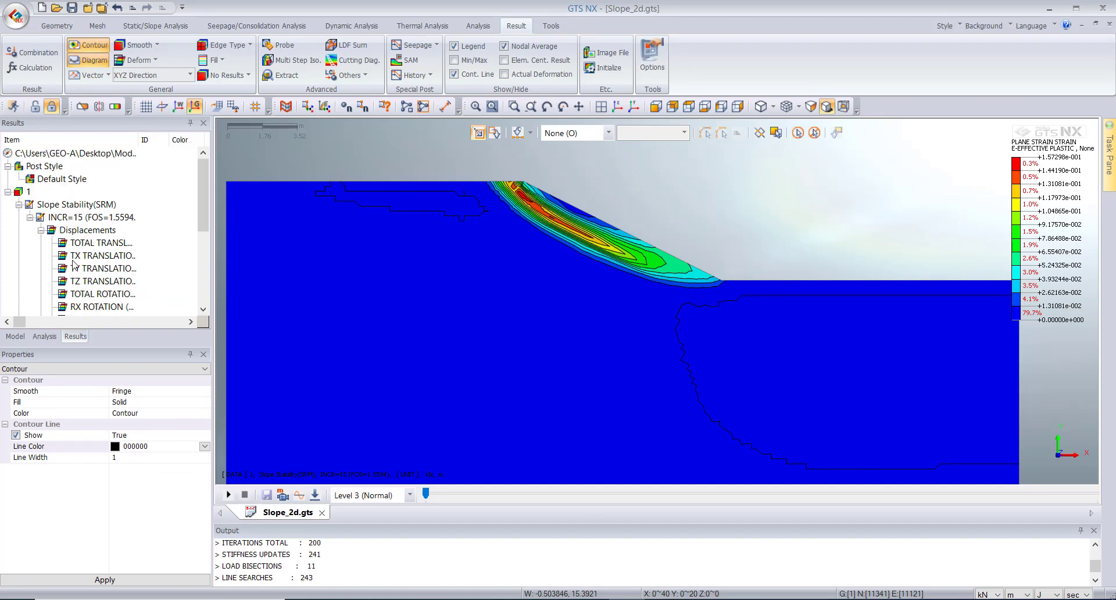
{"action": "left_click", "coordinate": [71, 231]}
{"action": "left_click", "coordinate": [76, 243]}
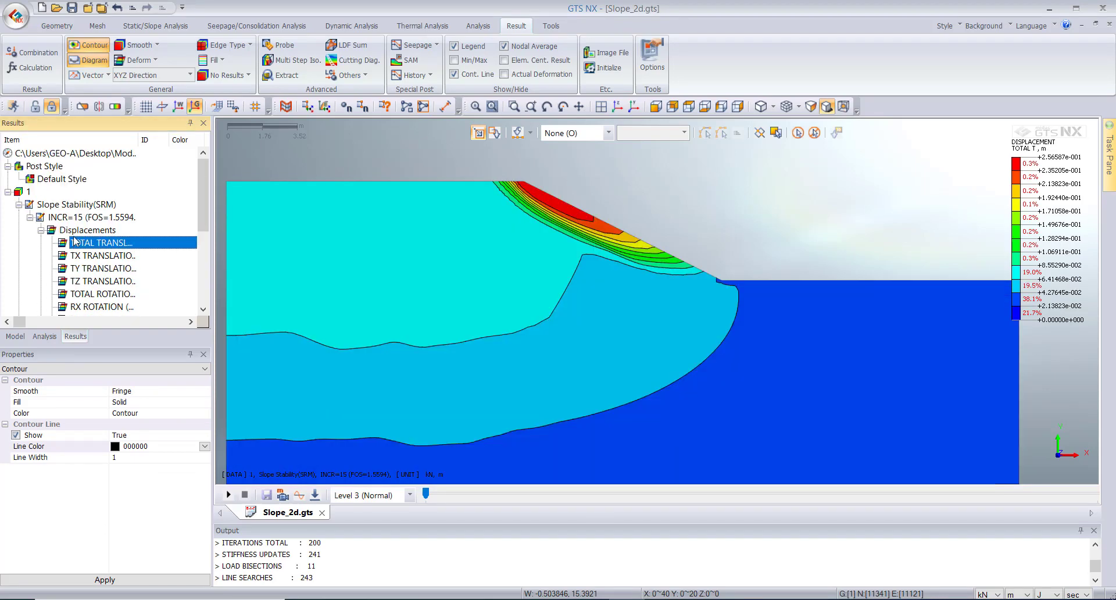
{"action": "left_click", "coordinate": [472, 62]}
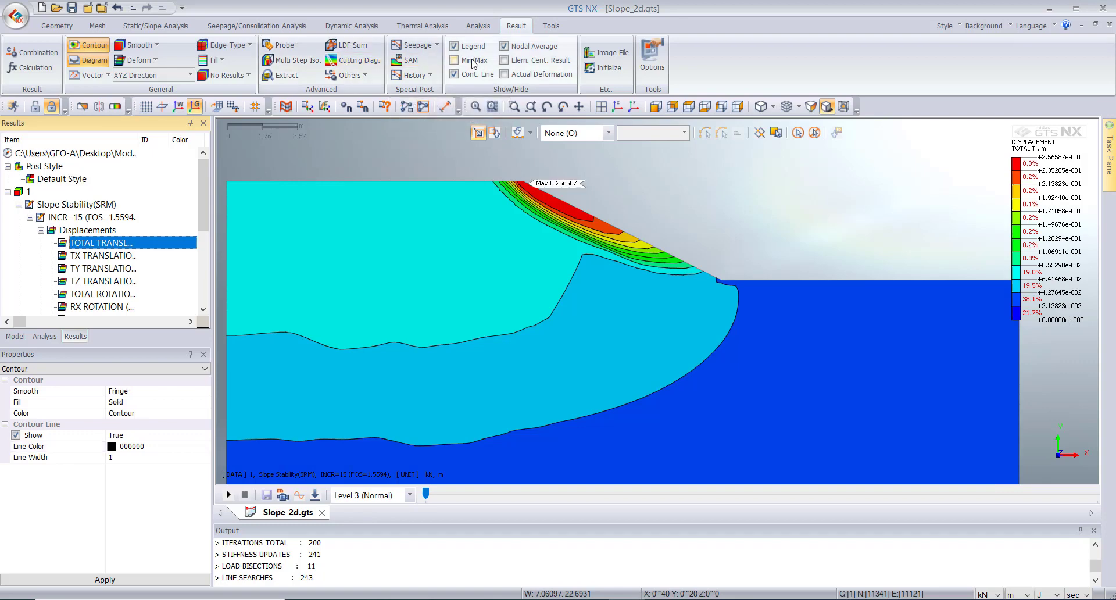
{"action": "scroll", "coordinate": [559, 201], "scroll_direction": "up", "scroll_amount": 1}
{"action": "scroll", "coordinate": [520, 161], "scroll_direction": "up", "scroll_amount": 1}
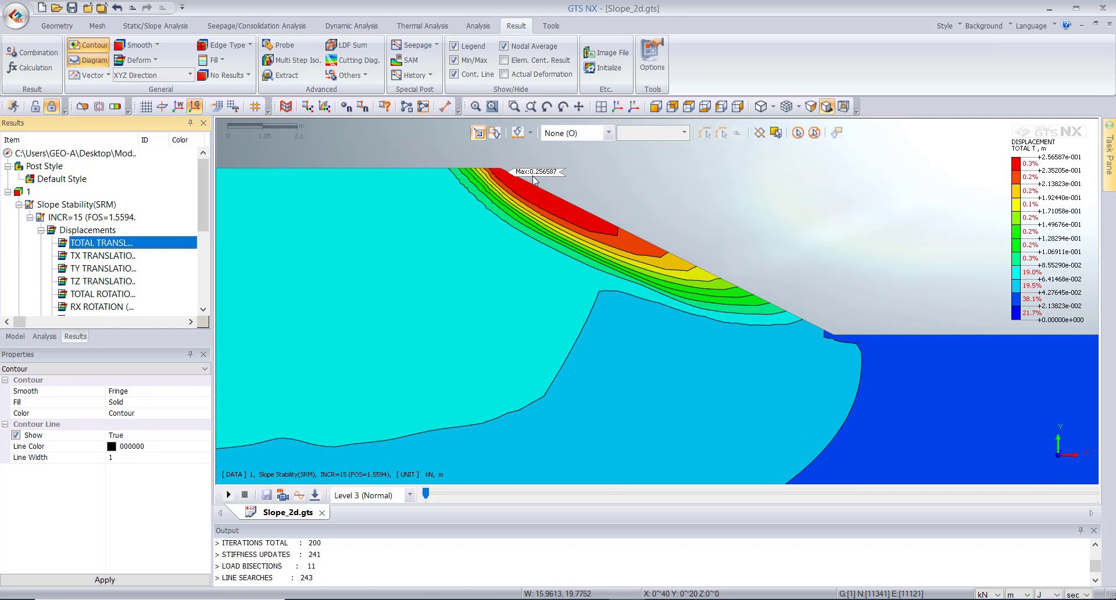
{"action": "scroll", "coordinate": [110, 267], "scroll_direction": "down", "scroll_amount": 4}
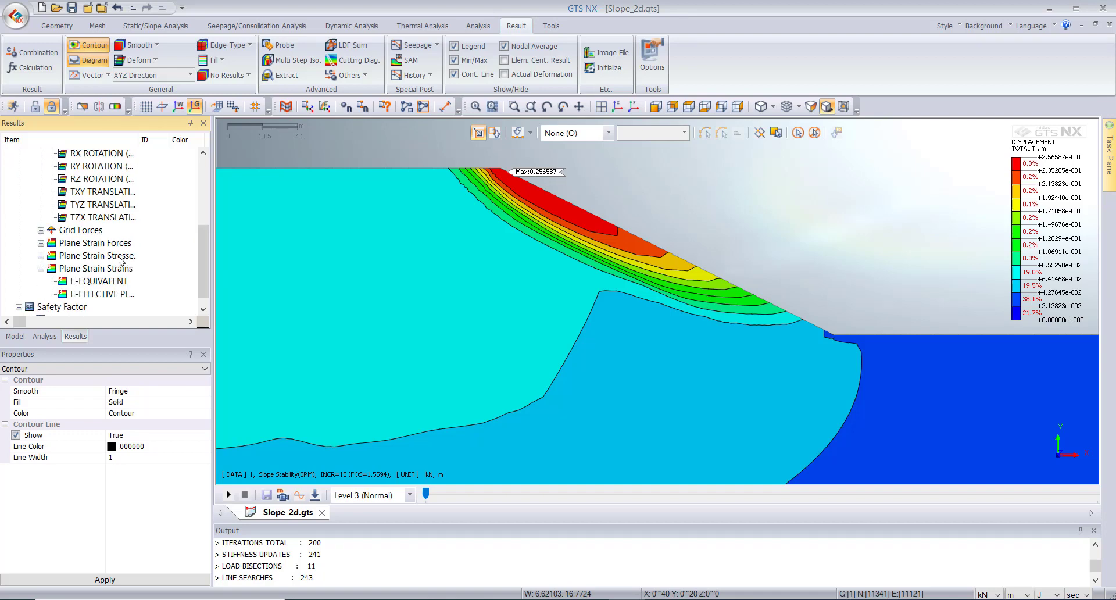
Display the S-YY and then S-XX plane strain stress contours
{"action": "left_click", "coordinate": [41, 255]}
{"action": "double_click", "coordinate": [80, 218]}
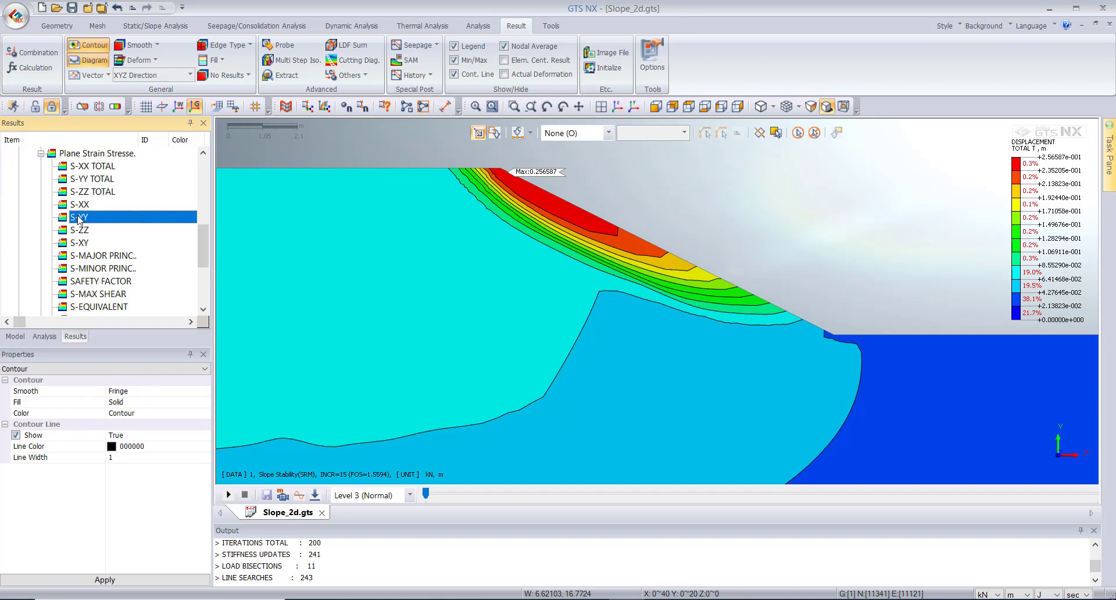
{"action": "scroll", "coordinate": [536, 244], "scroll_direction": "down", "scroll_amount": 3}
{"action": "scroll", "coordinate": [539, 254], "scroll_direction": "down", "scroll_amount": 4}
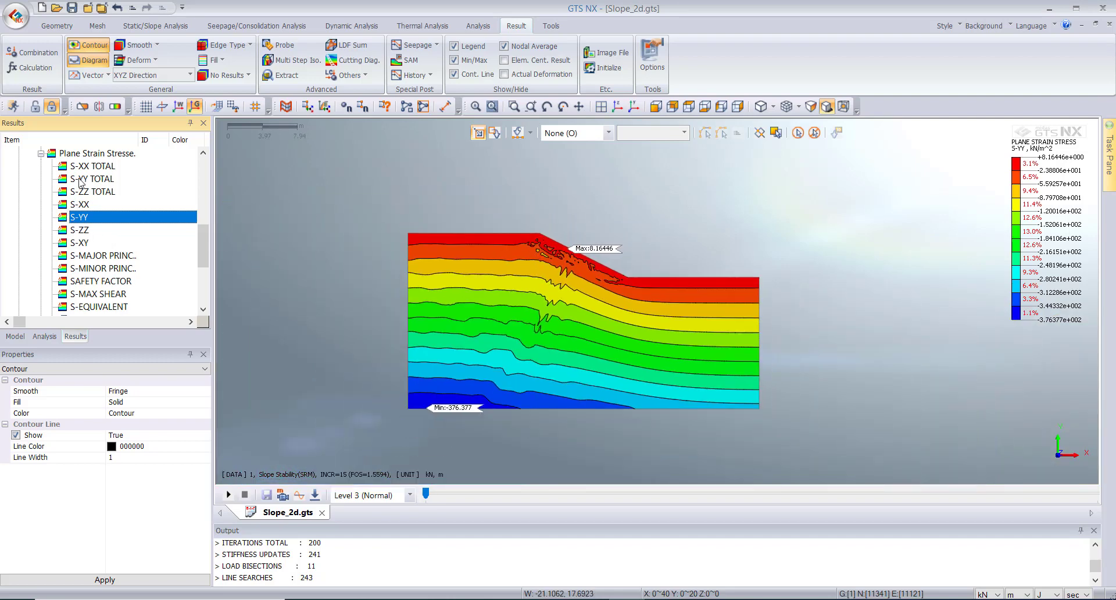
{"action": "double_click", "coordinate": [80, 204]}
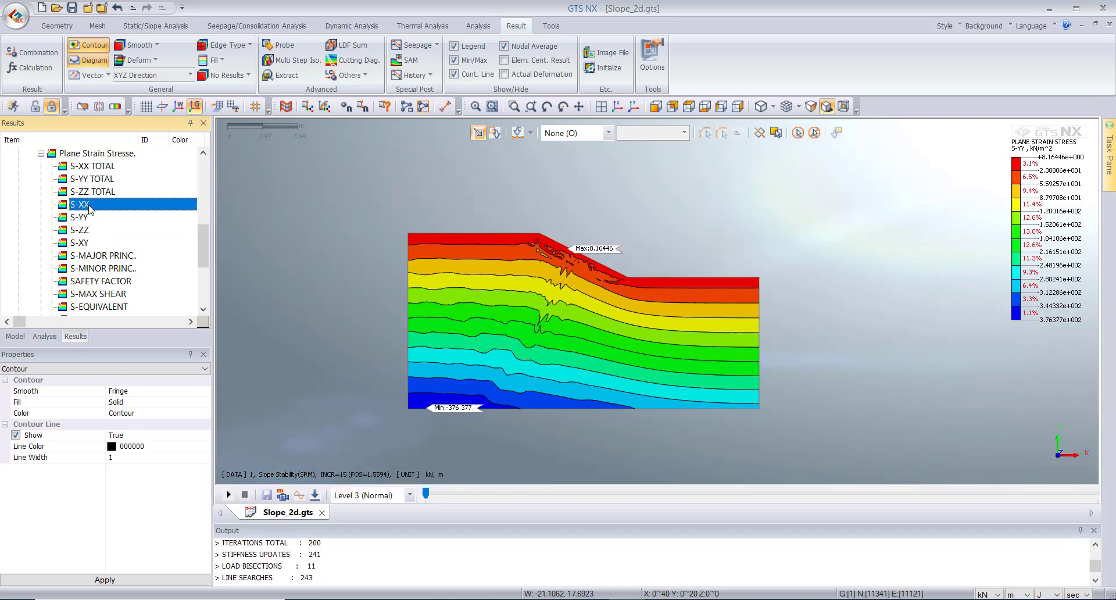
{"action": "scroll", "coordinate": [79, 293], "scroll_direction": "down", "scroll_amount": 4}
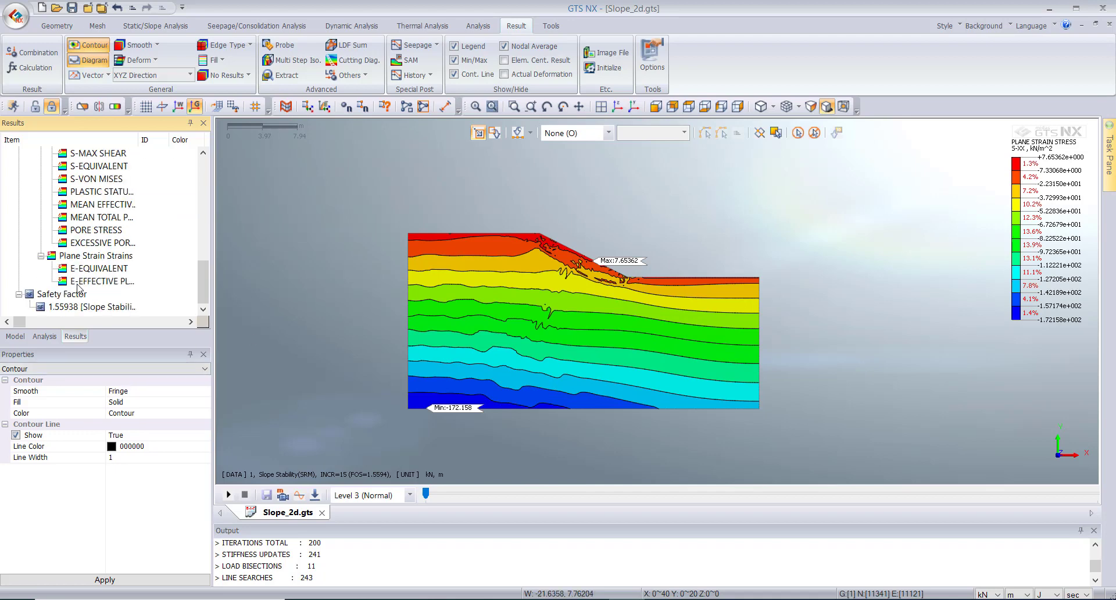
Show the E-EQUIVALENT and effective plastic strain contours and check safety factor 1.55938
{"action": "double_click", "coordinate": [64, 268]}
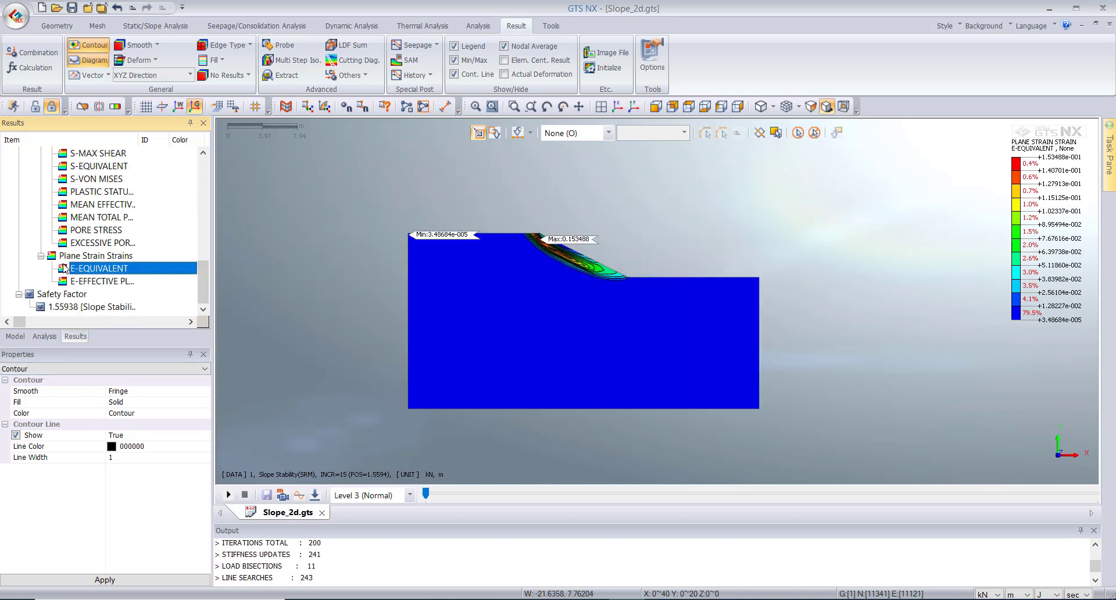
{"action": "double_click", "coordinate": [67, 280]}
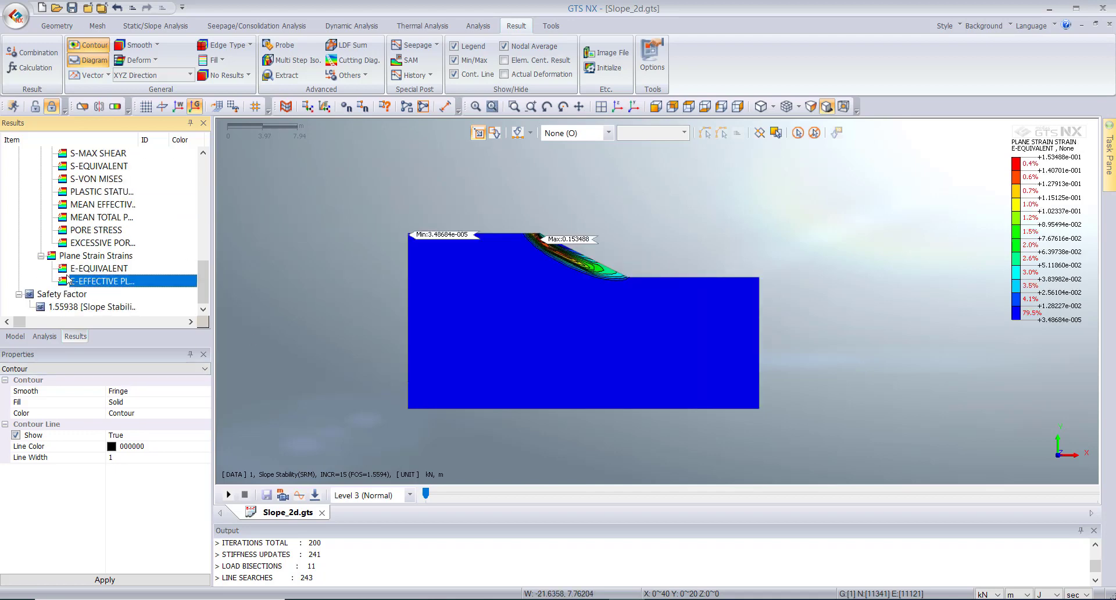
{"action": "left_click", "coordinate": [52, 306]}
{"action": "scroll", "coordinate": [622, 282], "scroll_direction": "up", "scroll_amount": 2}
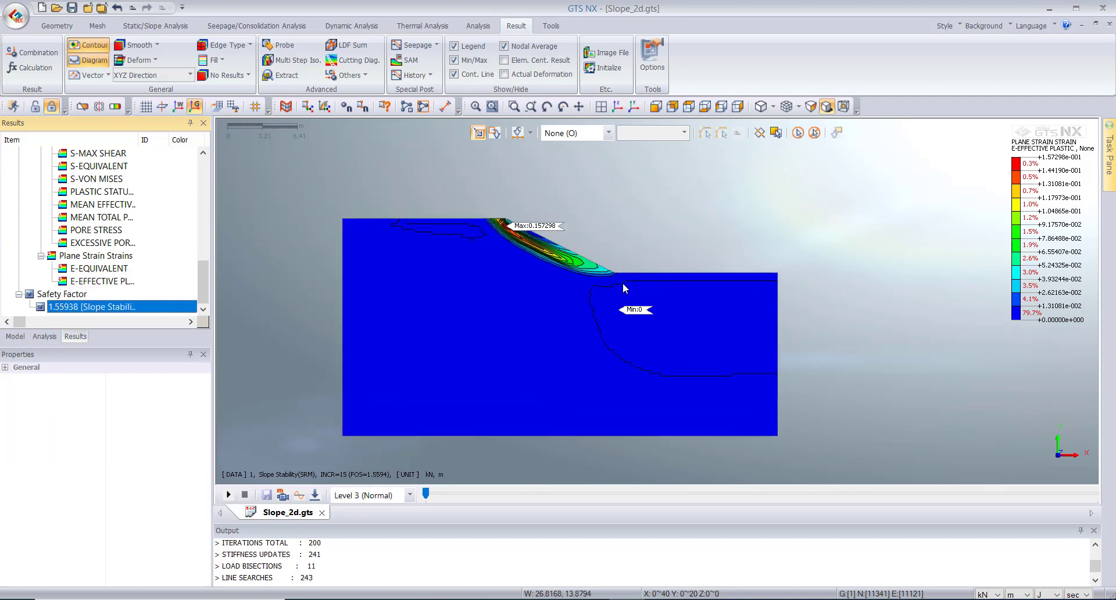
{"action": "scroll", "coordinate": [617, 269], "scroll_direction": "down", "scroll_amount": 2}
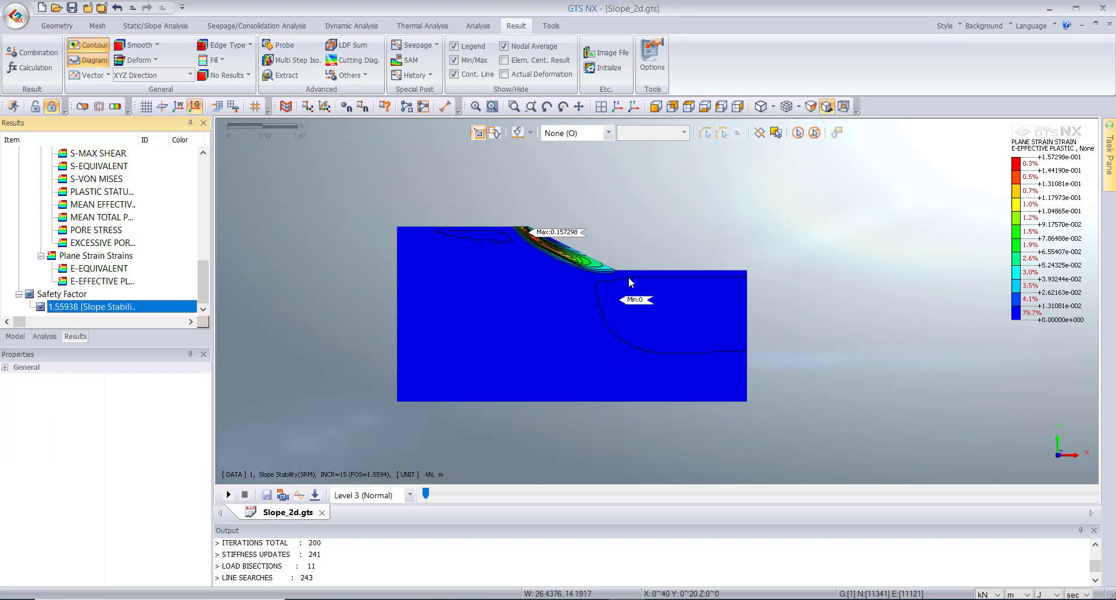
{"action": "scroll", "coordinate": [448, 258], "scroll_direction": "up", "scroll_amount": 2}
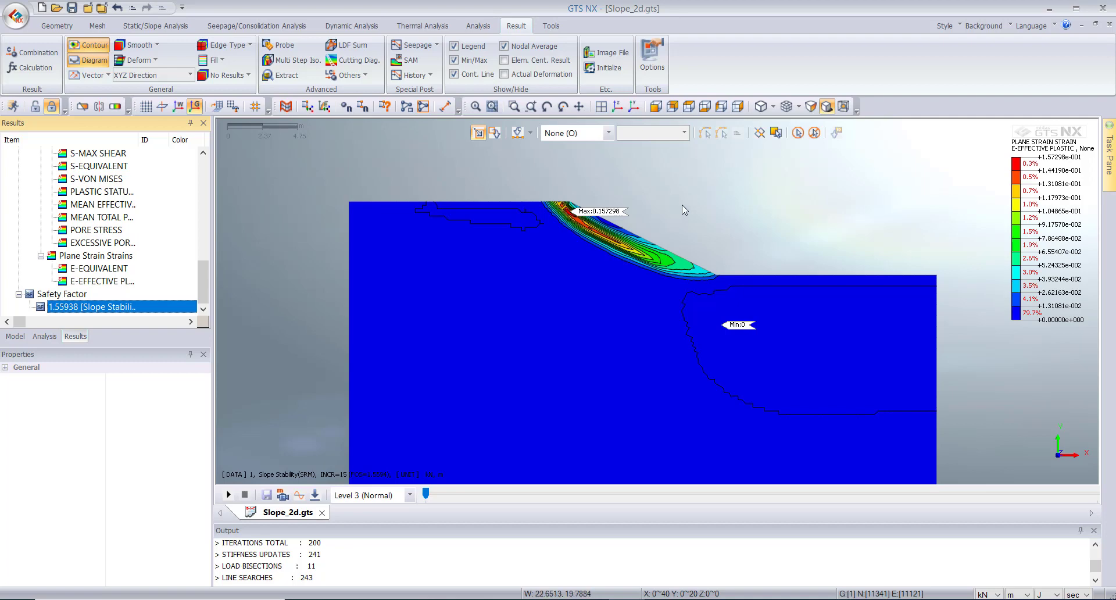
{"action": "scroll", "coordinate": [650, 181], "scroll_direction": "down", "scroll_amount": 2}
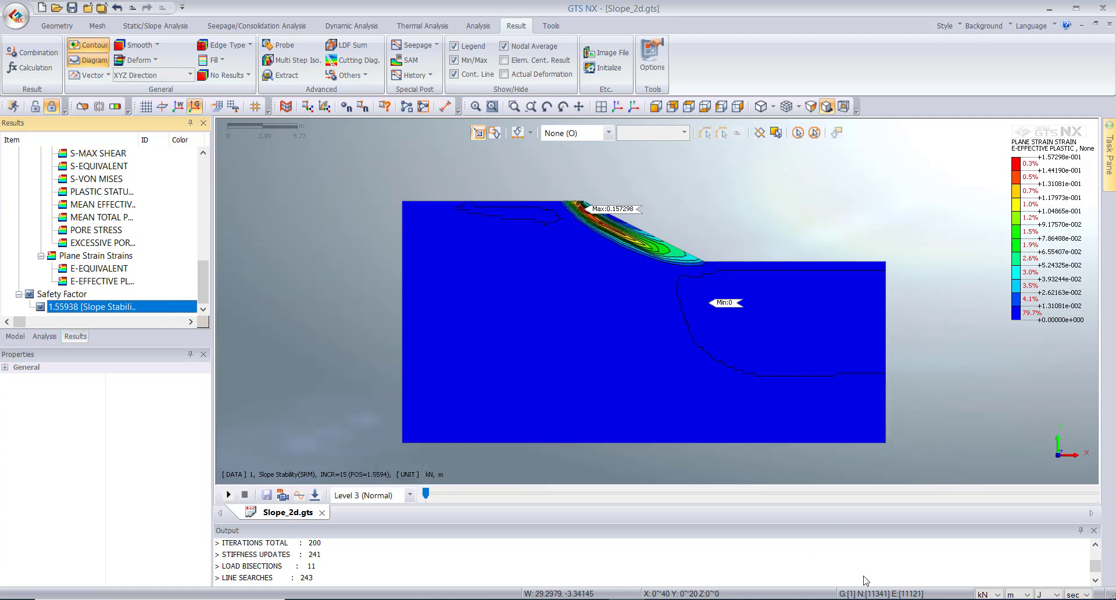